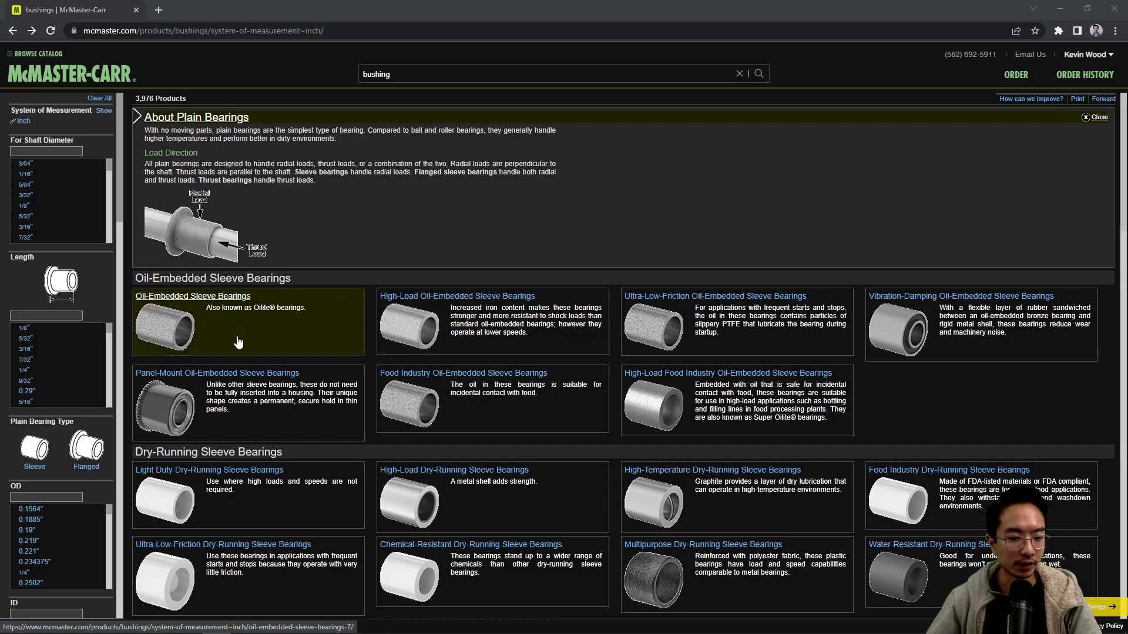
# Filter light duty dry-running sleeve bearings to a 1/4" shaft and show part 6389K352's details
pyautogui.scroll(-1, 237, 342)
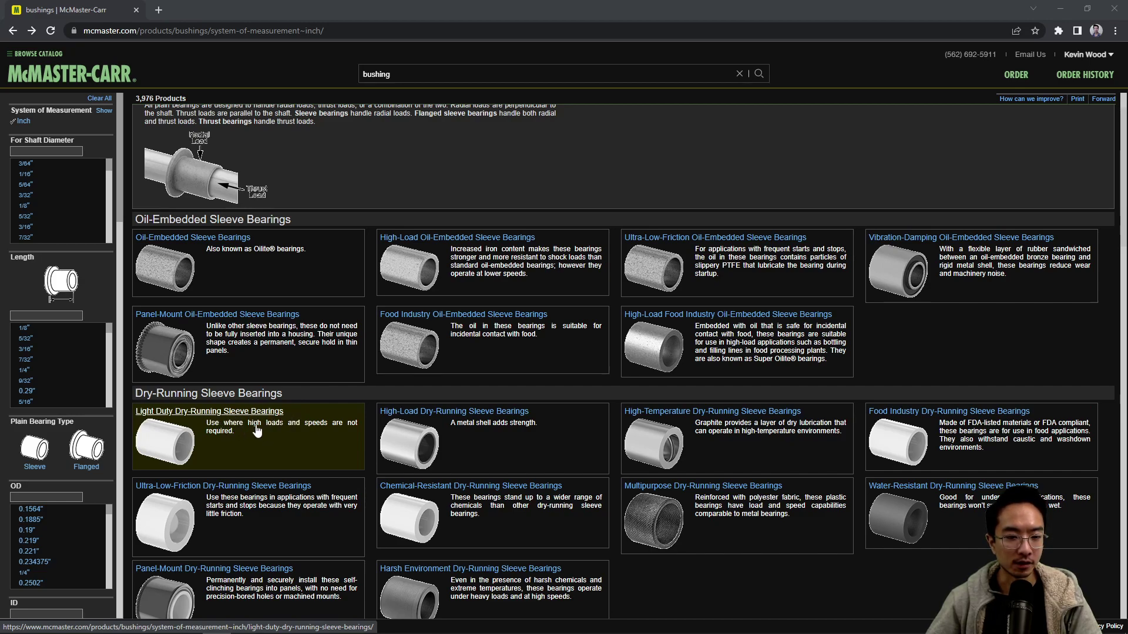
pyautogui.click(235, 414)
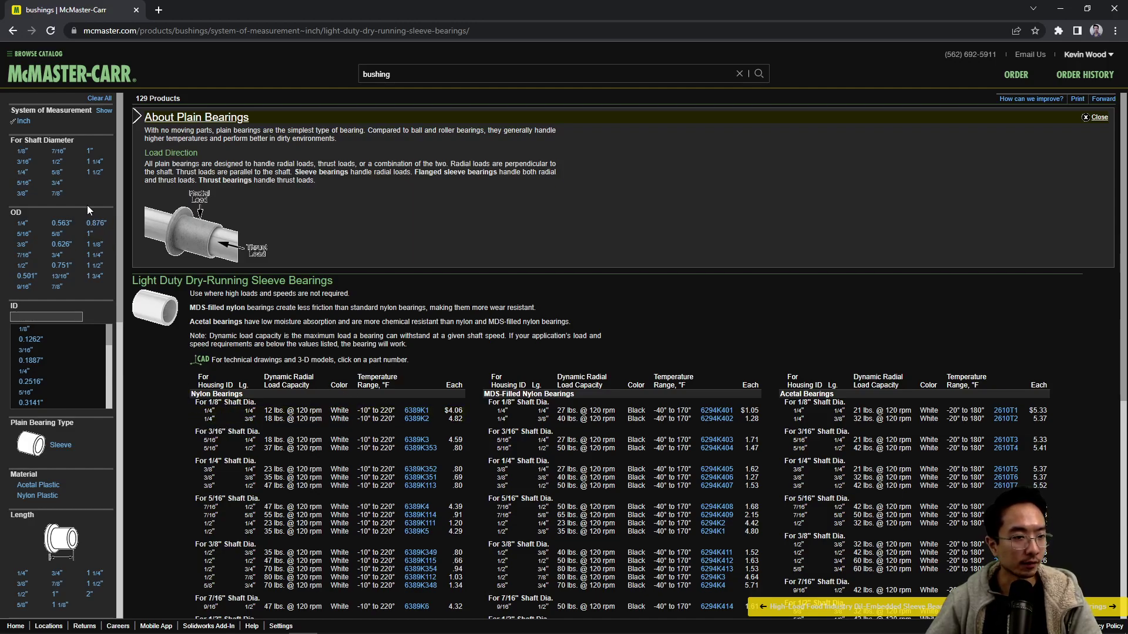
pyautogui.click(22, 172)
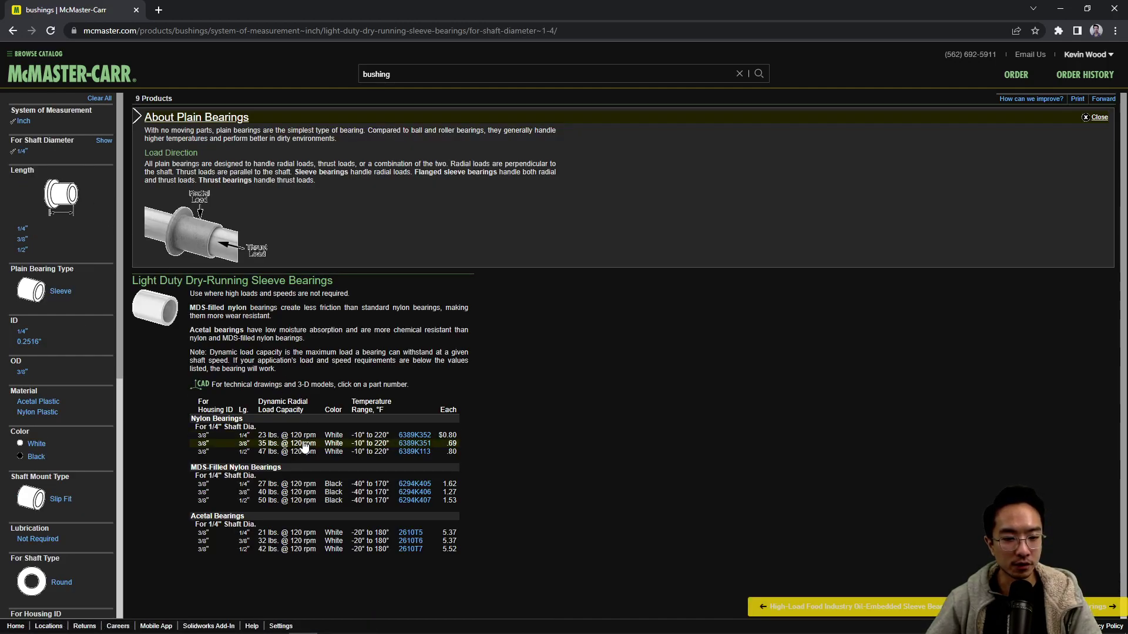
pyautogui.click(419, 440)
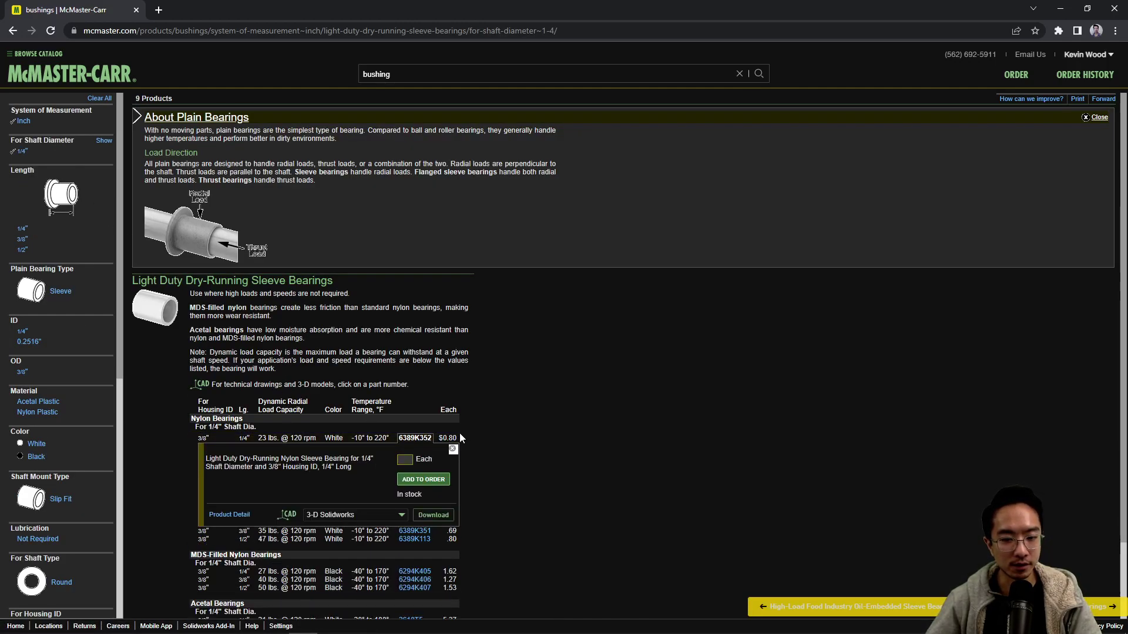
# View 6389K352's 2-D drawing, then save its 3-D SolidWorks file to 24-bushing and open it
pyautogui.click(238, 515)
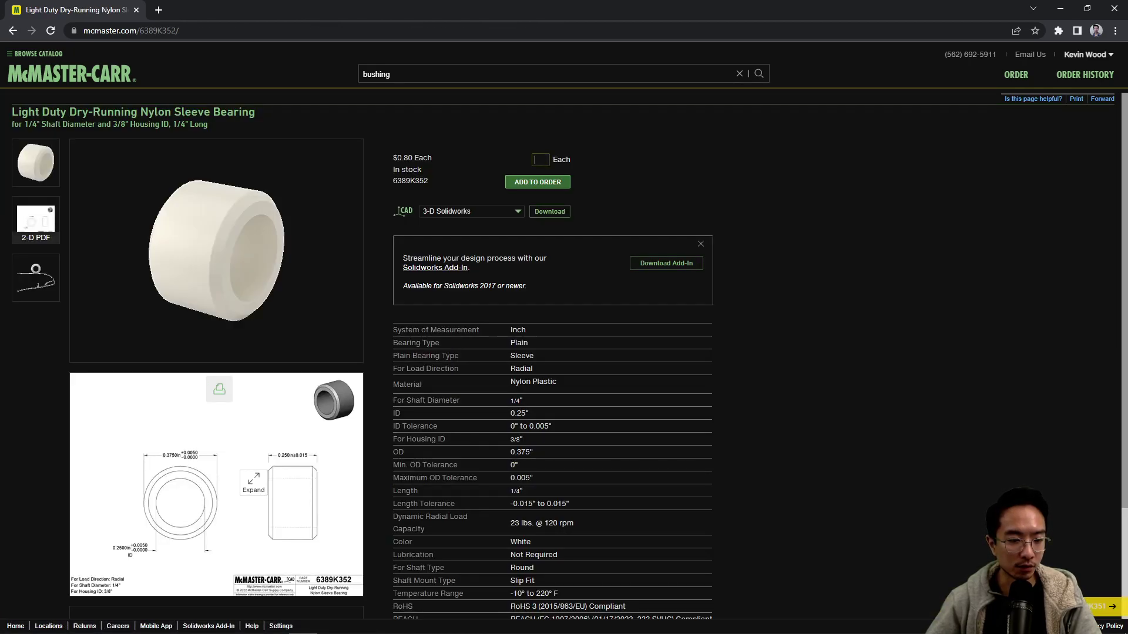
pyautogui.click(253, 477)
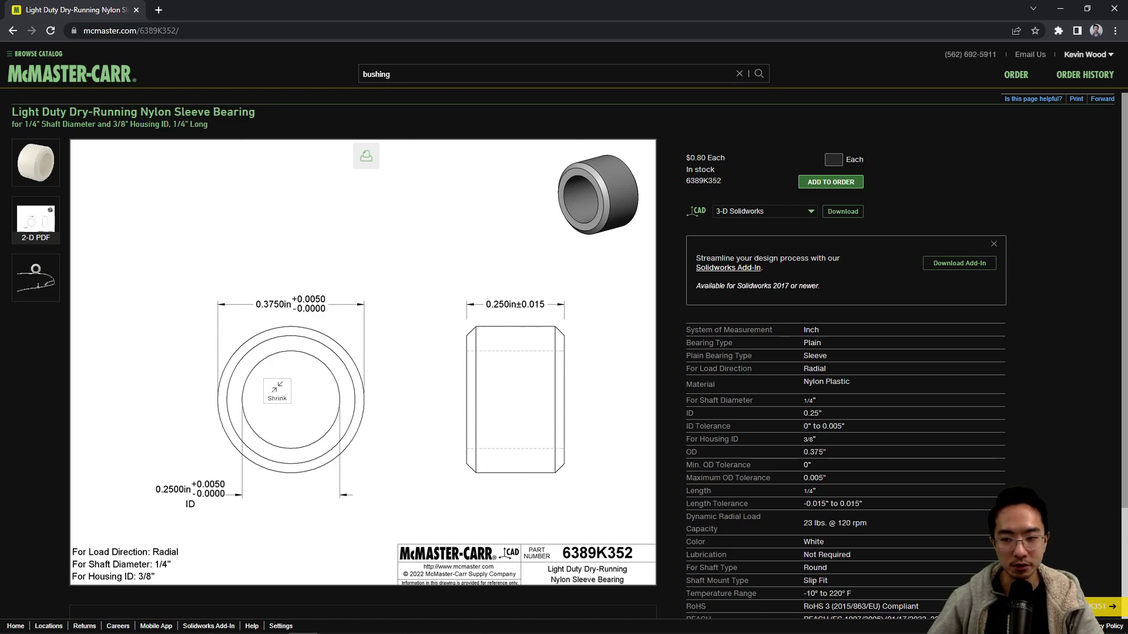
pyautogui.click(847, 213)
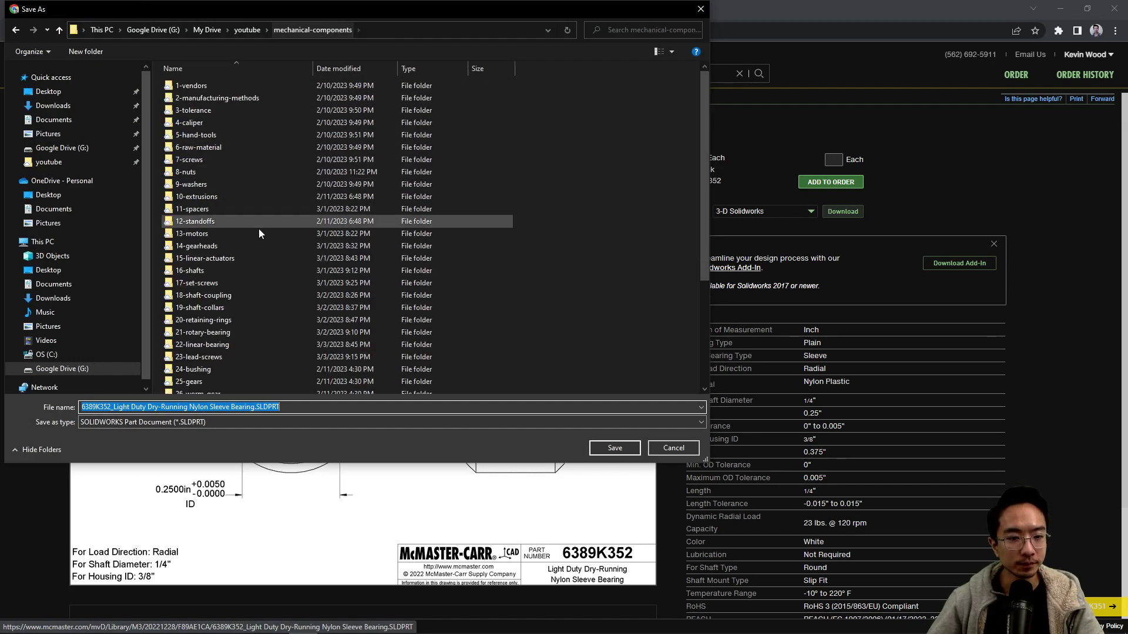
pyautogui.click(221, 367)
pyautogui.doubleClick(220, 368)
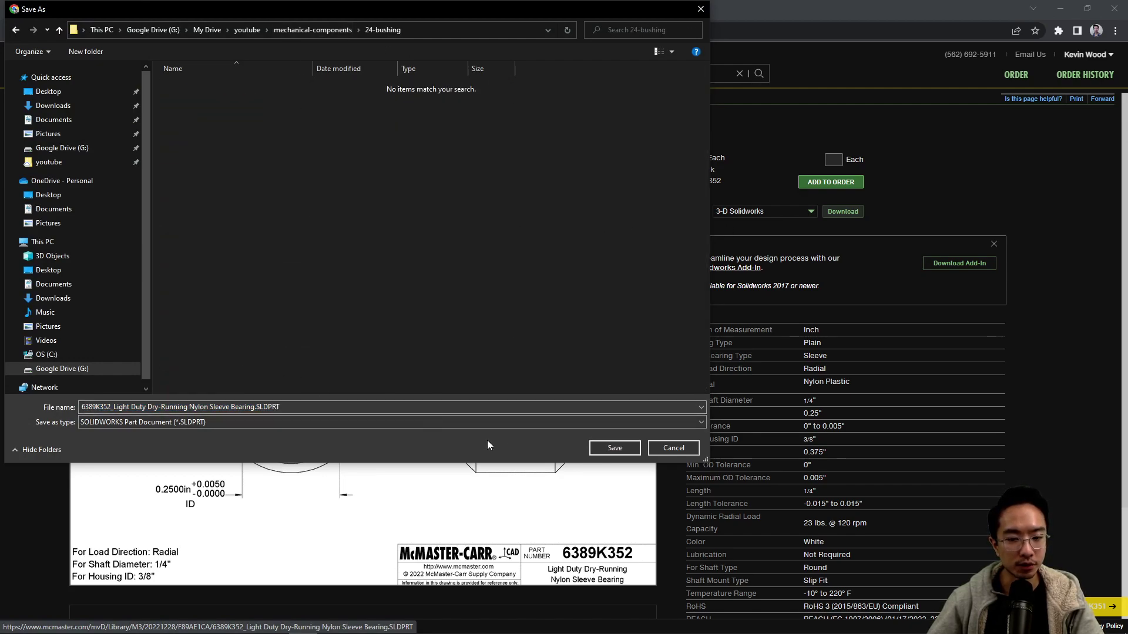
pyautogui.click(611, 448)
pyautogui.click(59, 616)
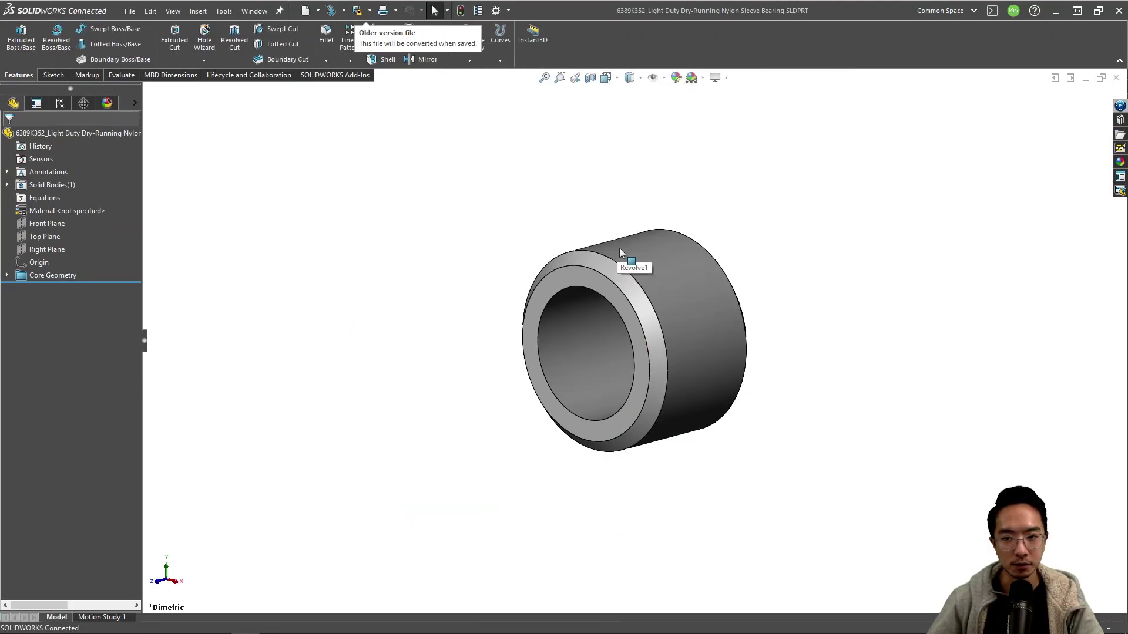
# Orbit the bearing model, restore its window to the right half, and return to Chrome
pyautogui.moveTo(619, 252); pyautogui.dragTo(747, 239, button='middle')
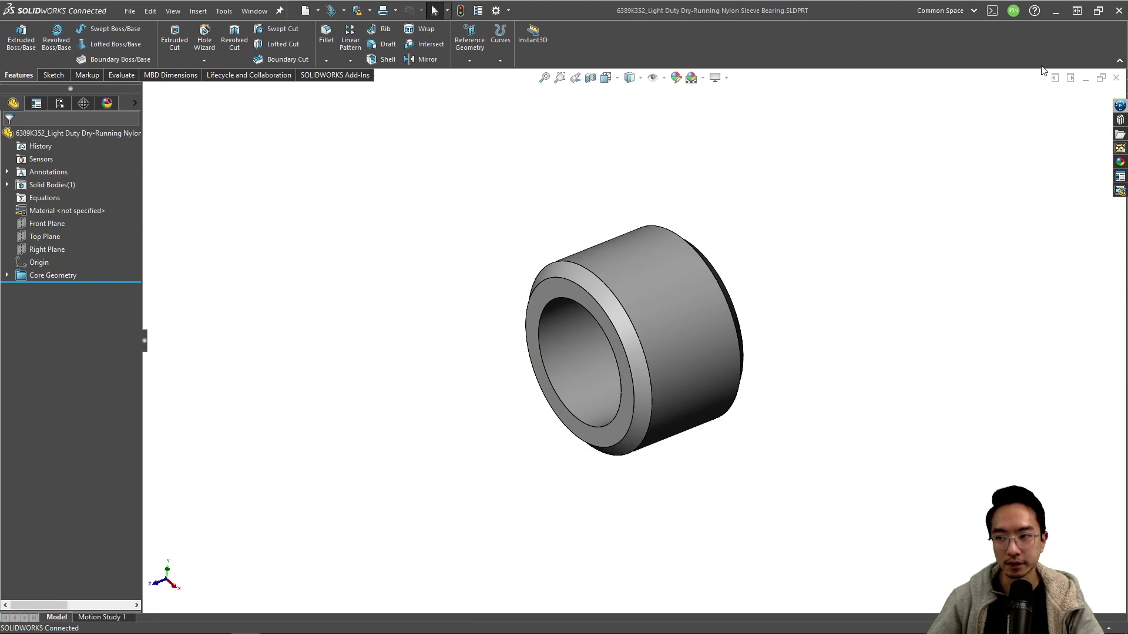
pyautogui.click(1070, 77)
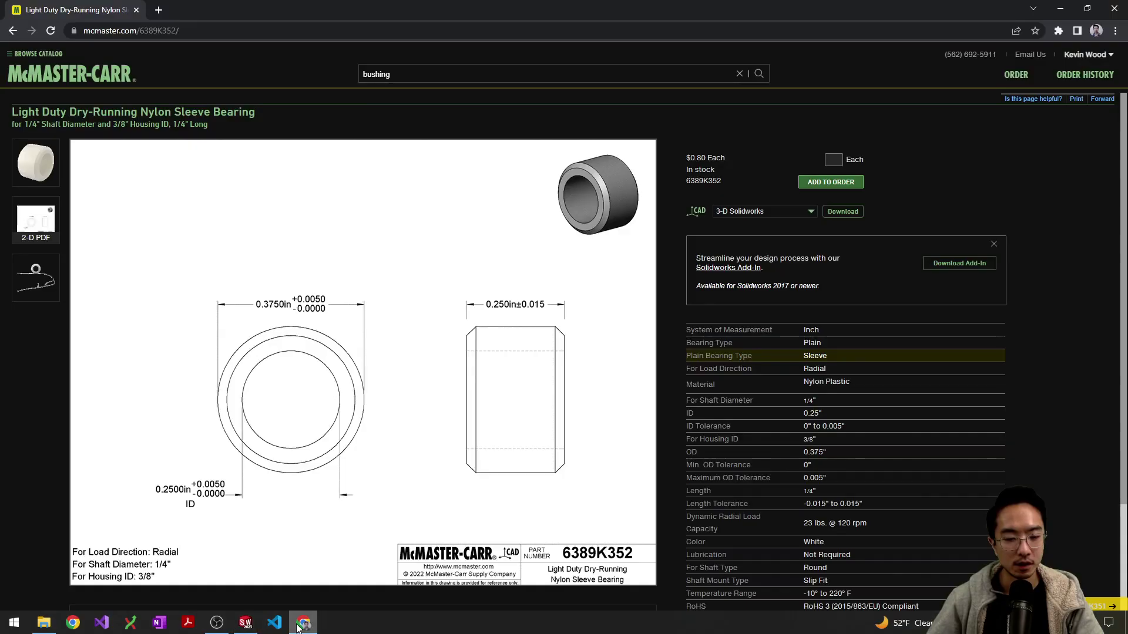
pyautogui.click(304, 622)
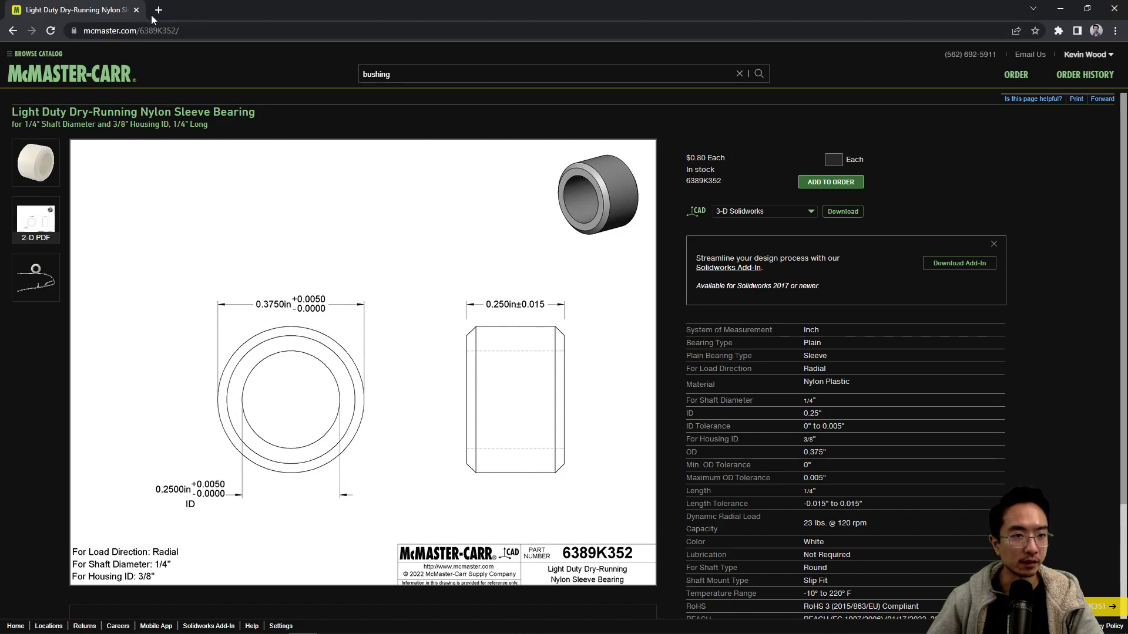
# Duplicate the bearing tab and search McMaster-Carr for 'linear shaft'
pyautogui.click(404, 77)
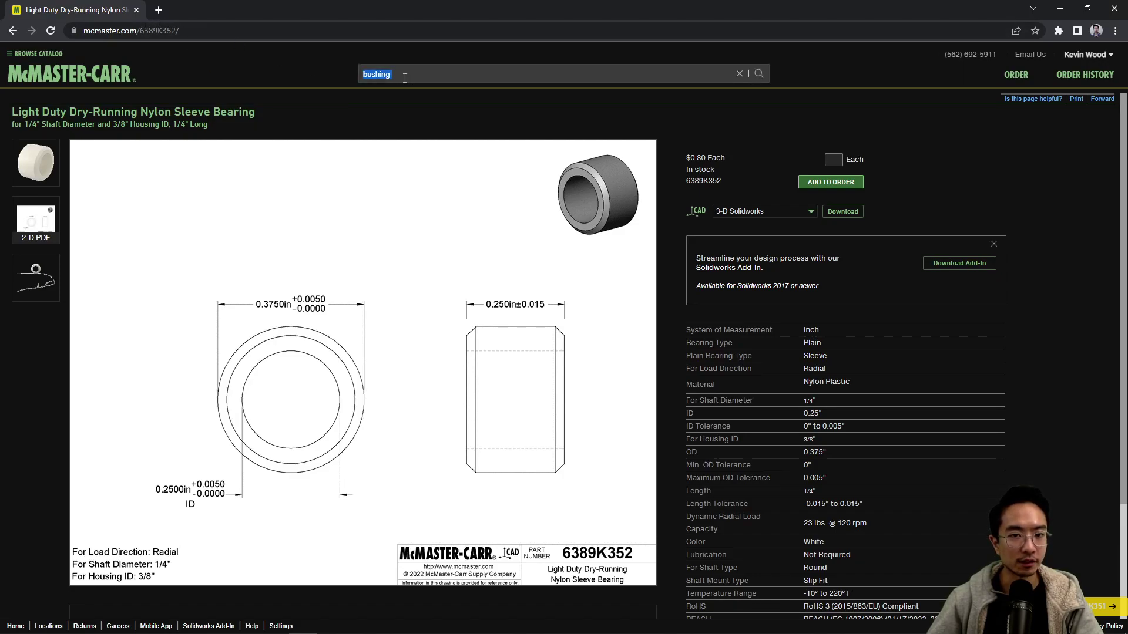
pyautogui.rightClick(94, 11)
pyautogui.click(120, 98)
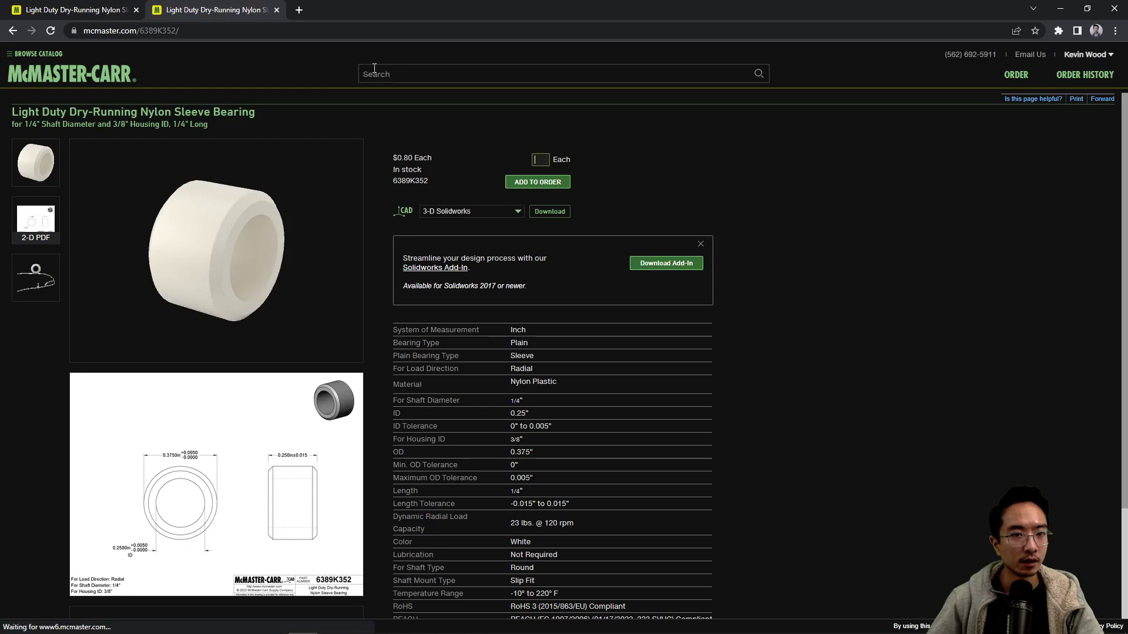
pyautogui.write('linear s')
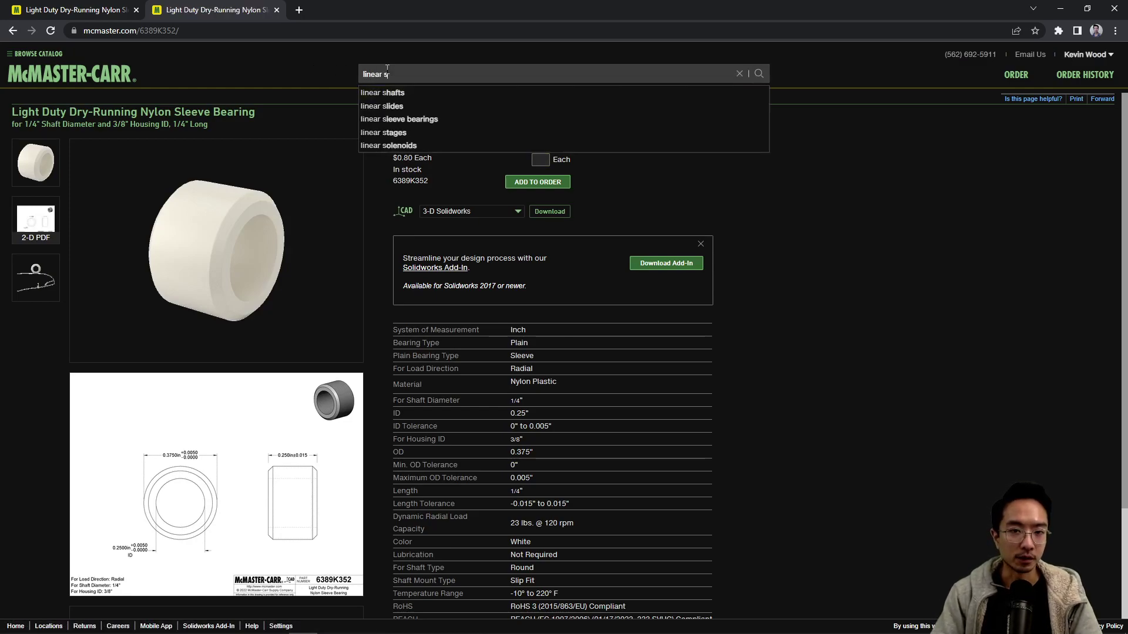
pyautogui.write('haft')
pyautogui.press('Return')
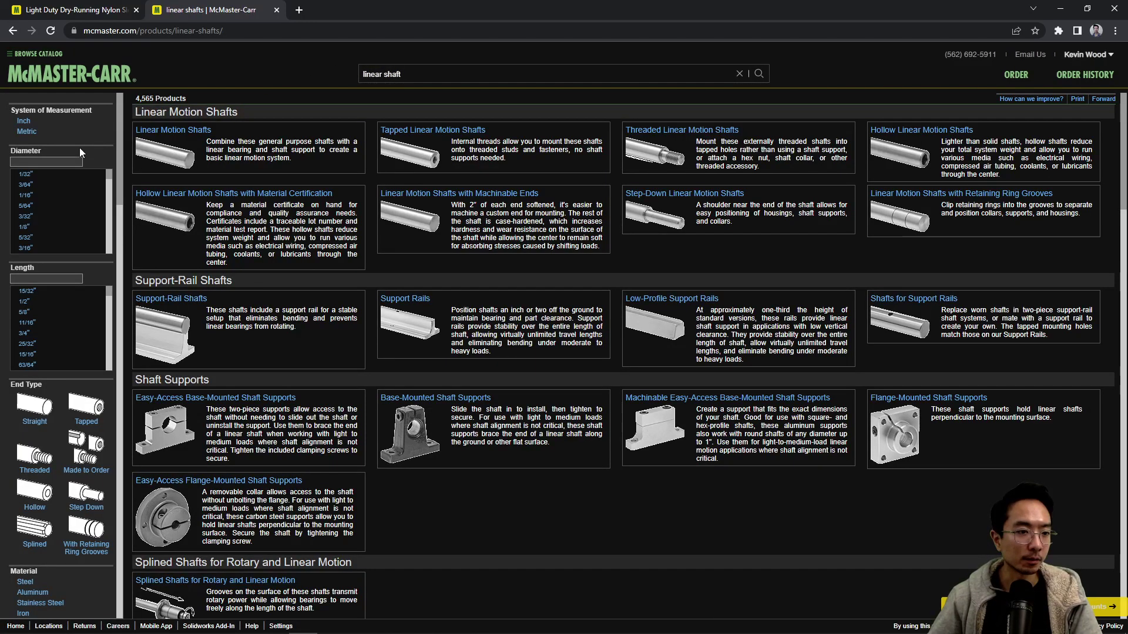
# Filter to 1/4" diameter, then save shaft 6061K411's SolidWorks file to 24-bushing and open it
pyautogui.scroll(-1, 35, 223)
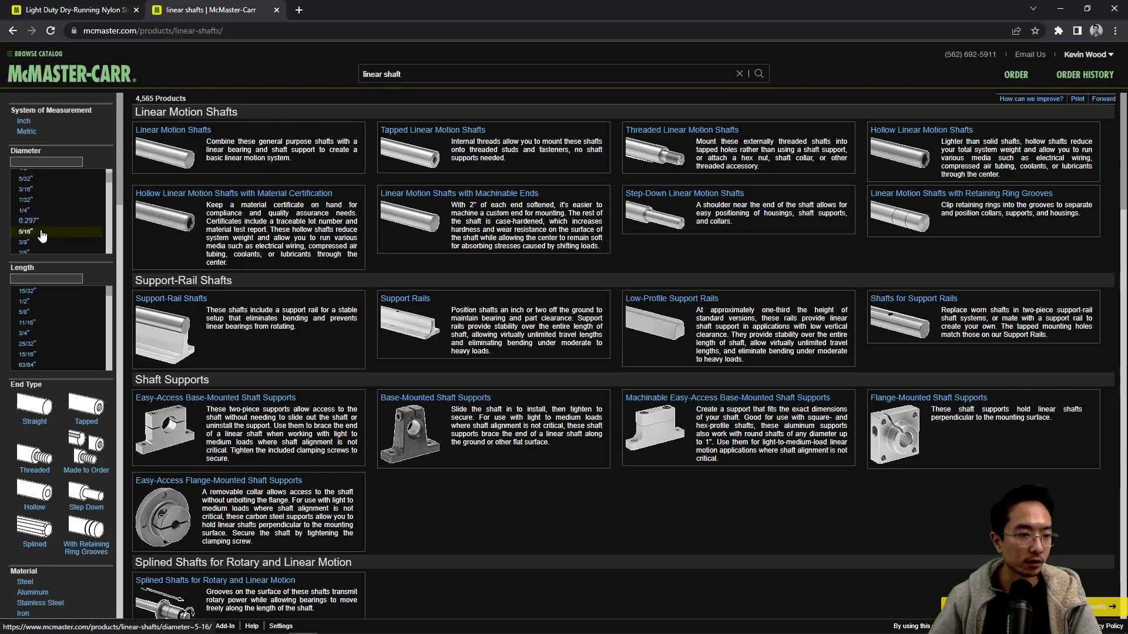
pyautogui.click(33, 214)
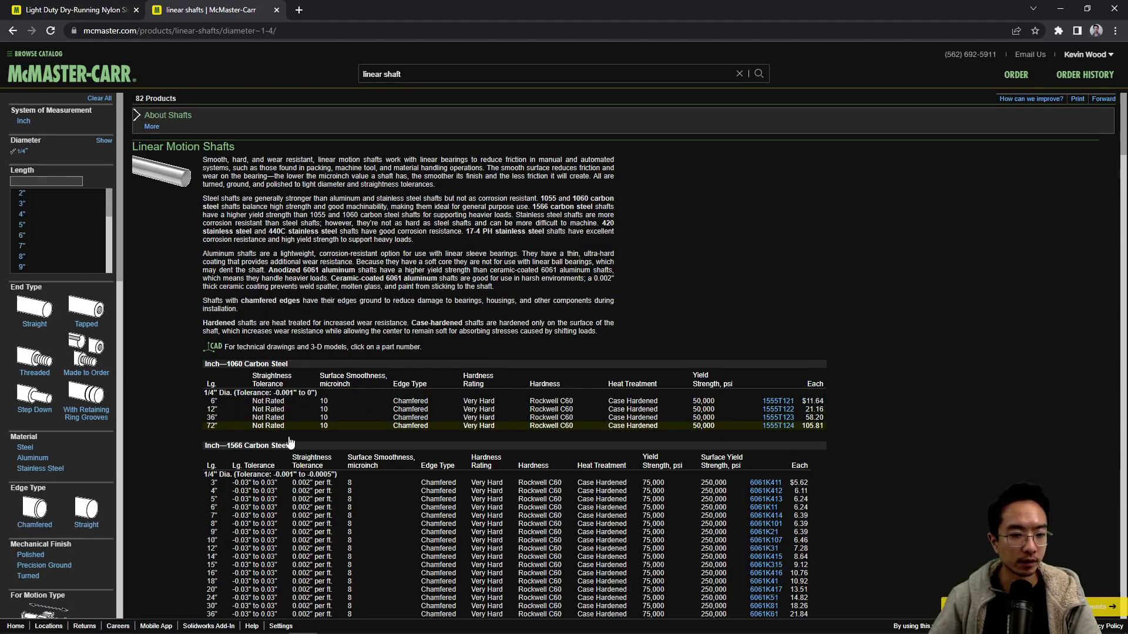
pyautogui.click(765, 483)
pyautogui.click(785, 563)
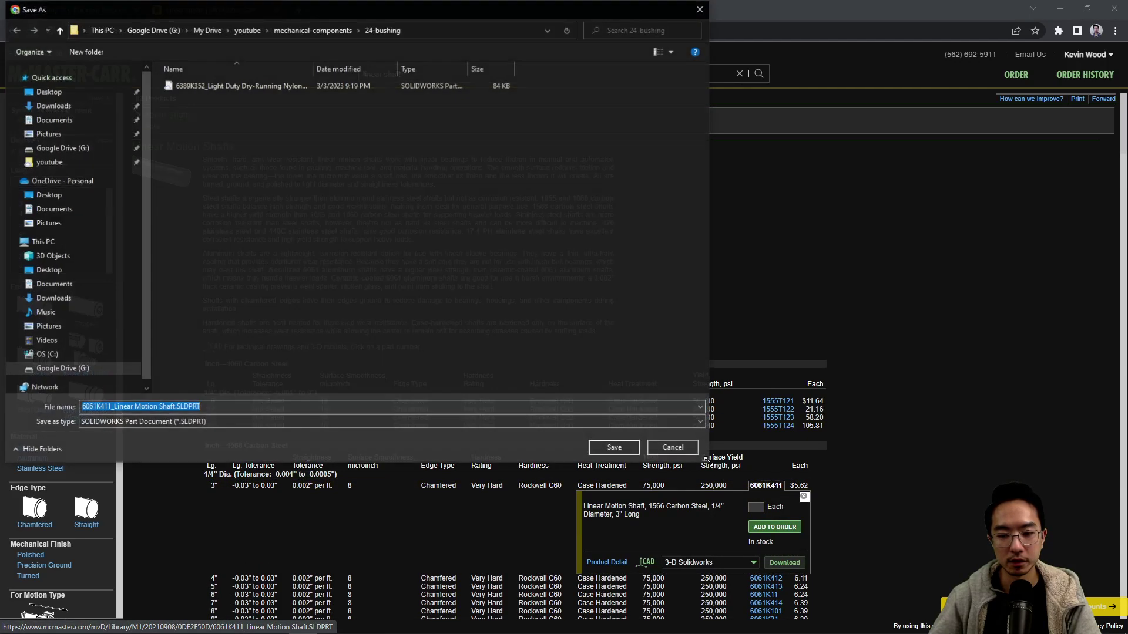
pyautogui.click(607, 446)
pyautogui.click(61, 616)
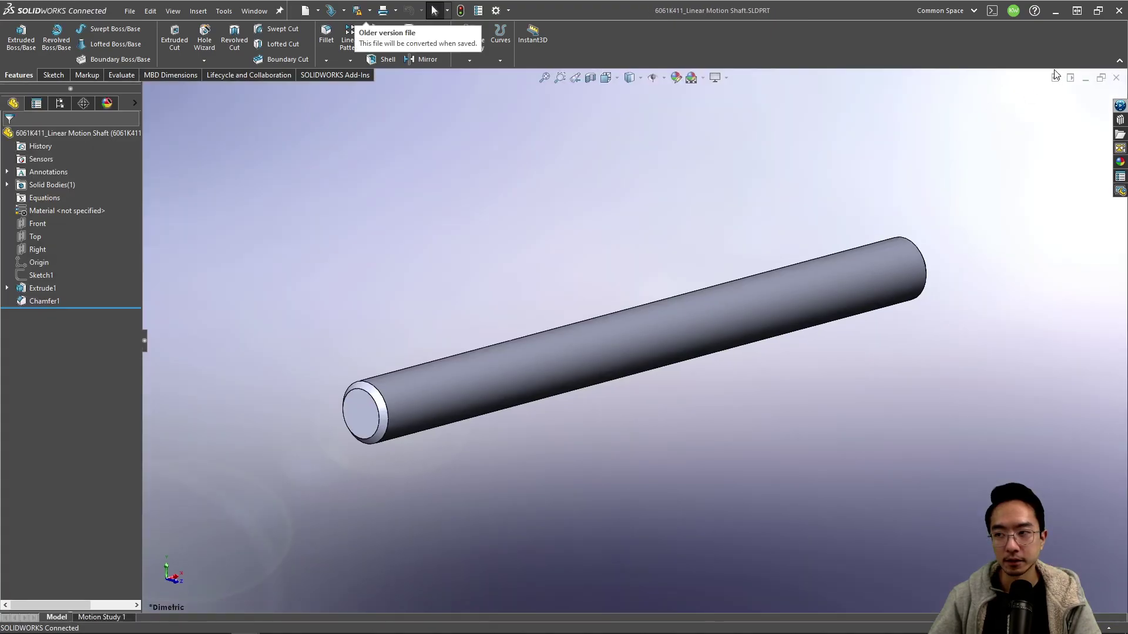
# Zoom to fit and rotate the shaft, then select the bearing's outer cylindrical face
pyautogui.press('f')
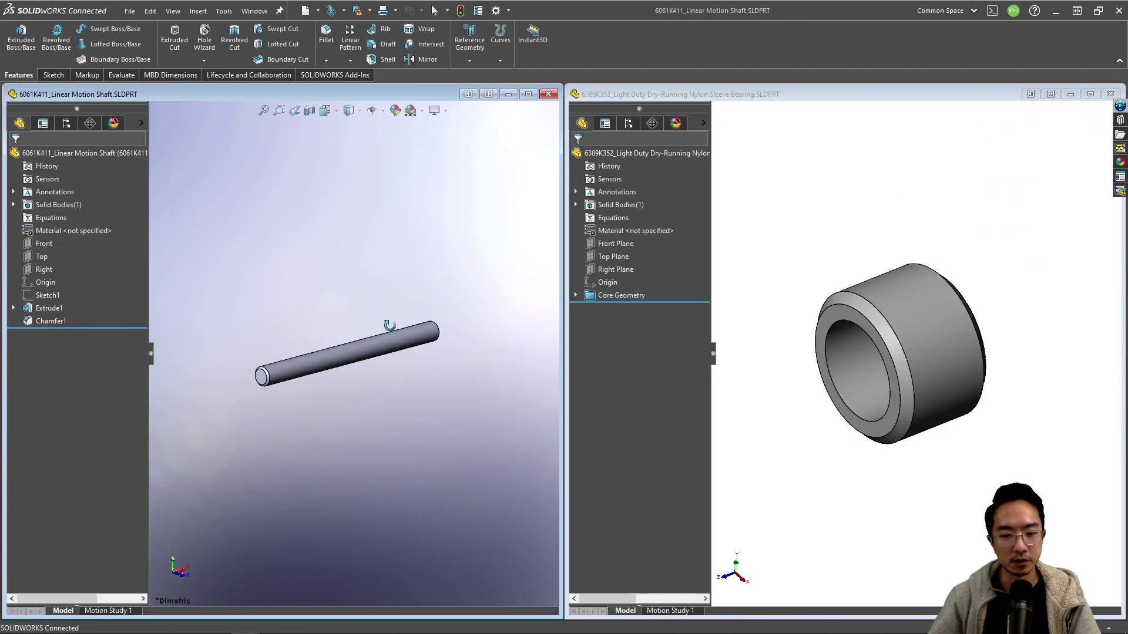
pyautogui.moveTo(390, 327); pyautogui.dragTo(468, 290, button='middle')
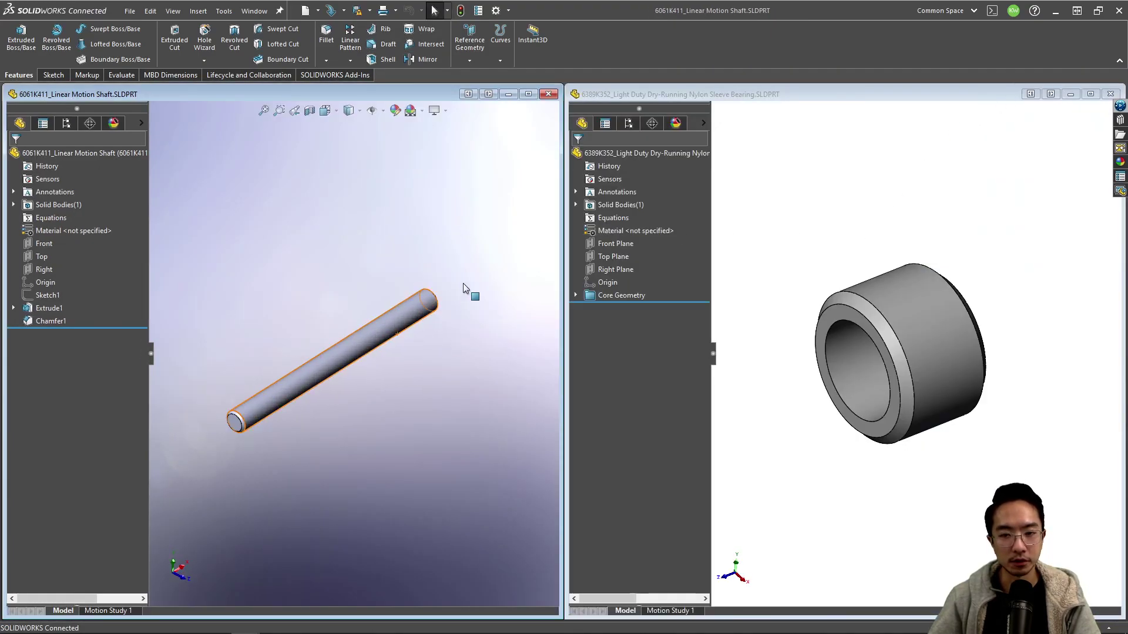
pyautogui.click(897, 300)
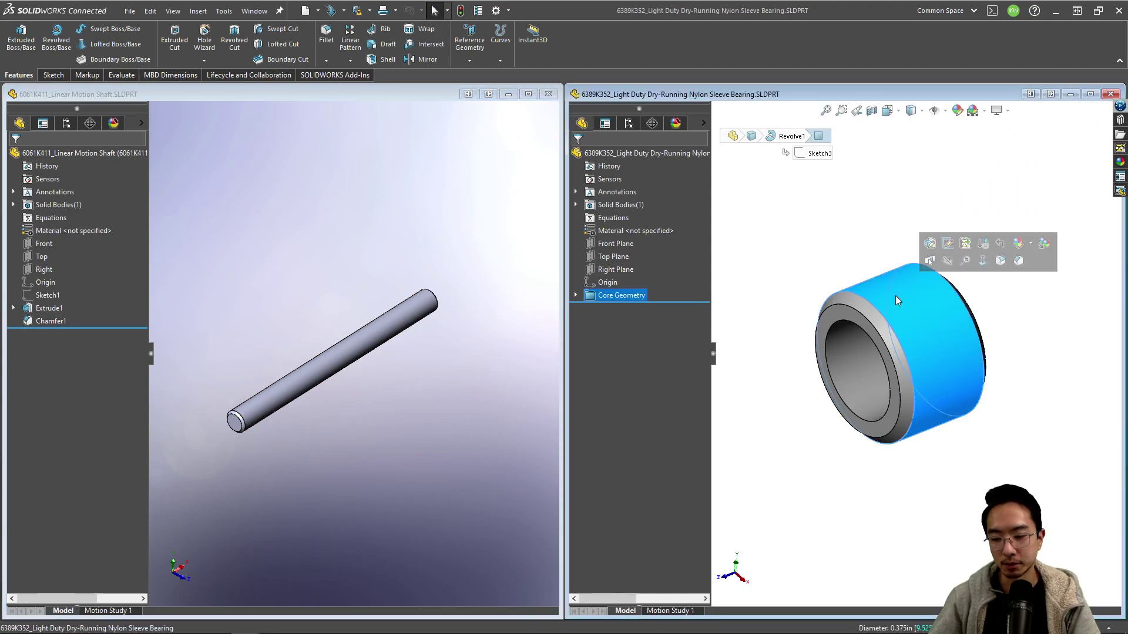
pyautogui.click(128, 12)
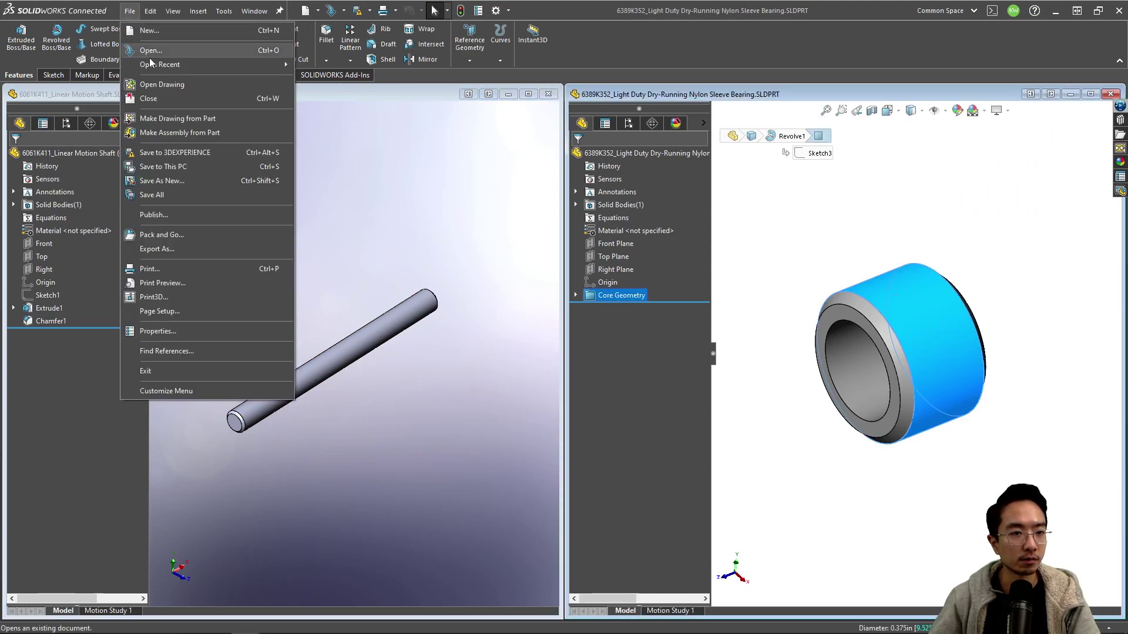
# Create a new part and sketch a centre-point rectangle at the origin on the Top Plane
pyautogui.click(154, 33)
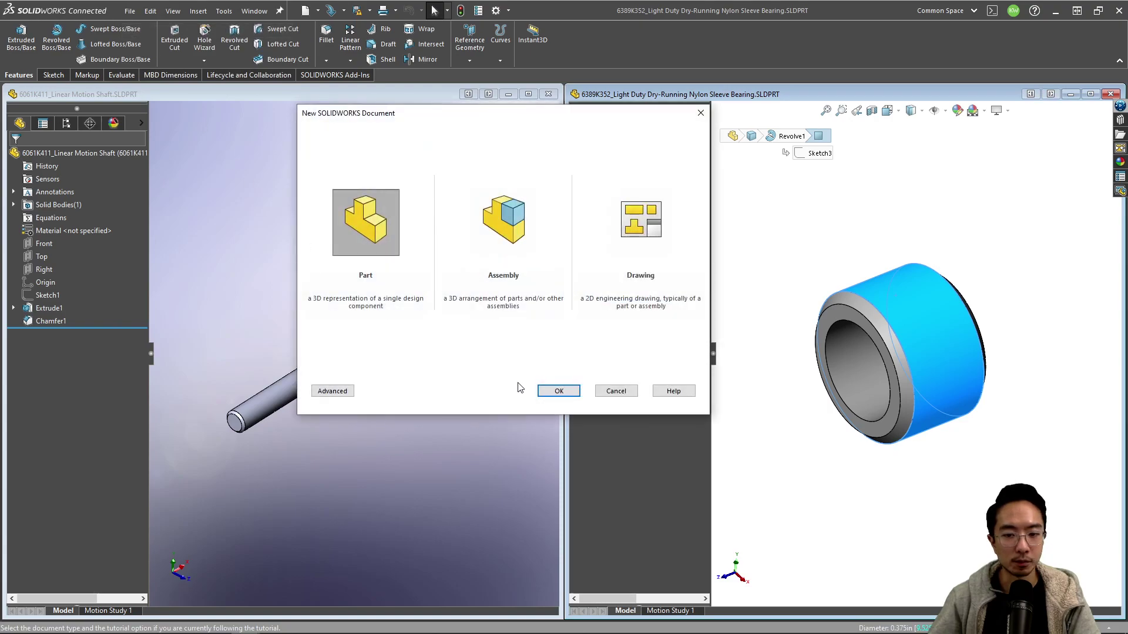
pyautogui.click(551, 391)
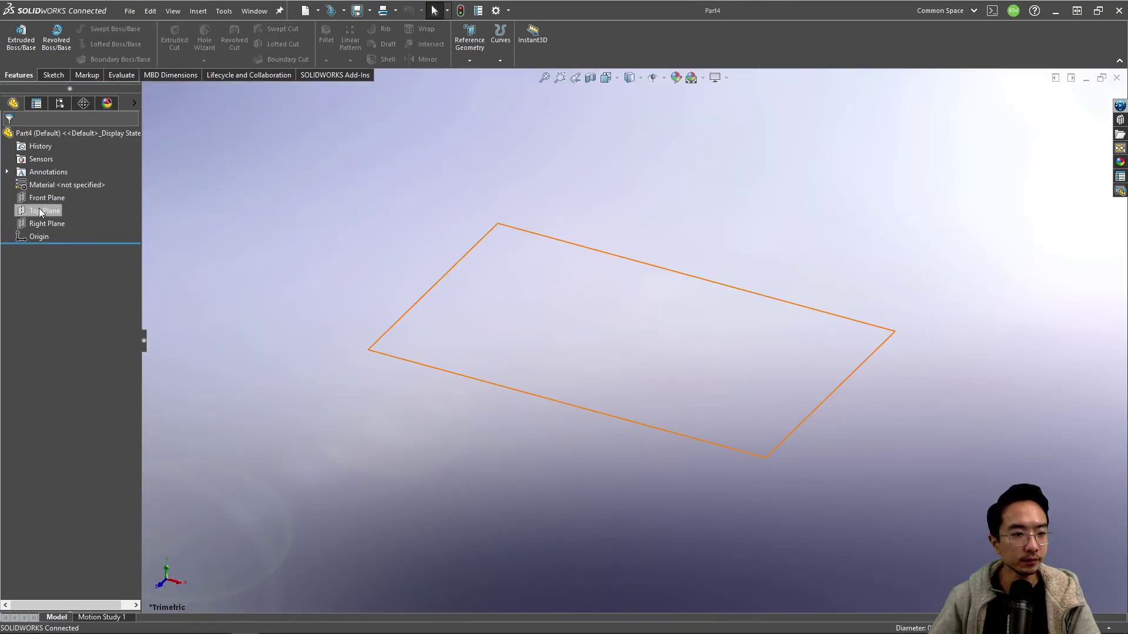
pyautogui.click(40, 211)
pyautogui.click(59, 189)
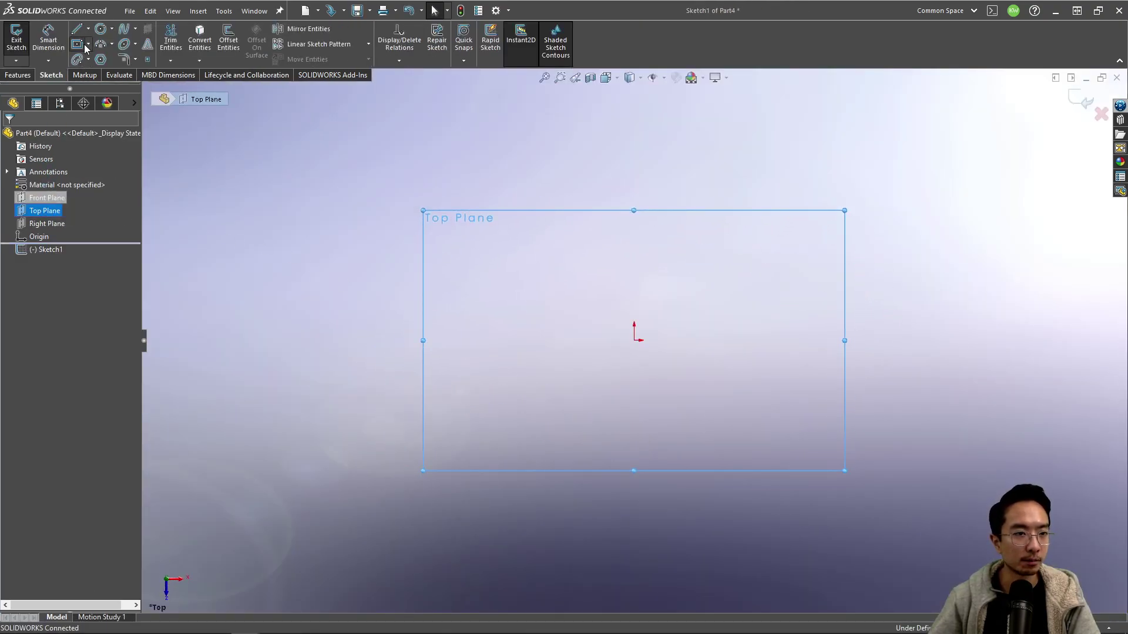
pyautogui.click(82, 44)
pyautogui.click(634, 340)
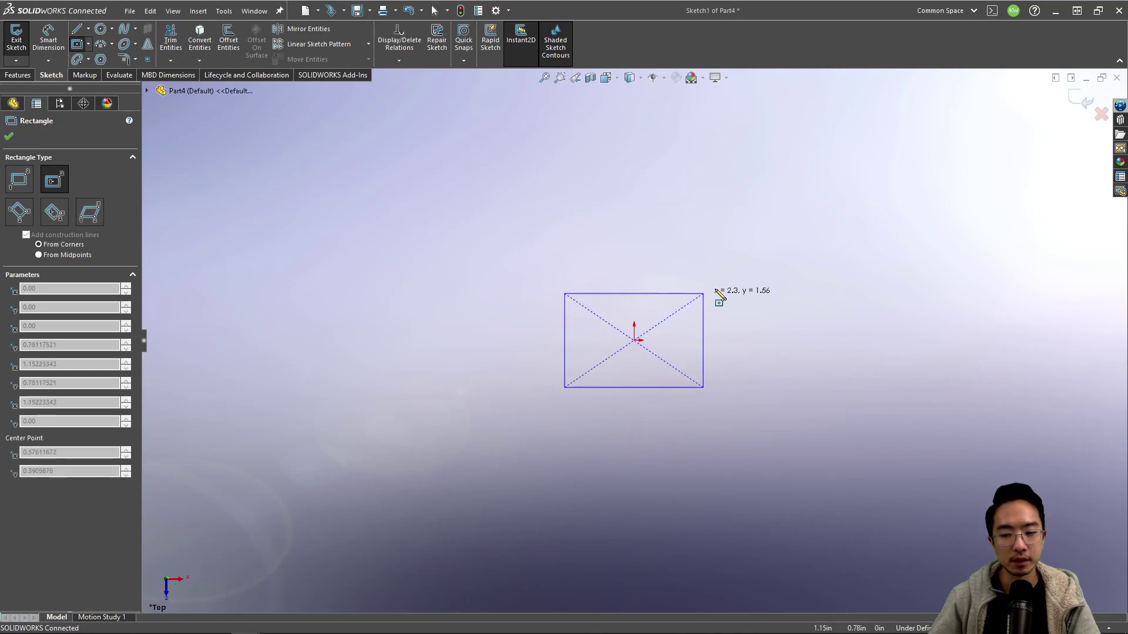
pyautogui.click(735, 409)
# Dimension the rectangle to 1 in wide and .75 in tall
pyautogui.press('d')
pyautogui.click(679, 410)
pyautogui.click(658, 457)
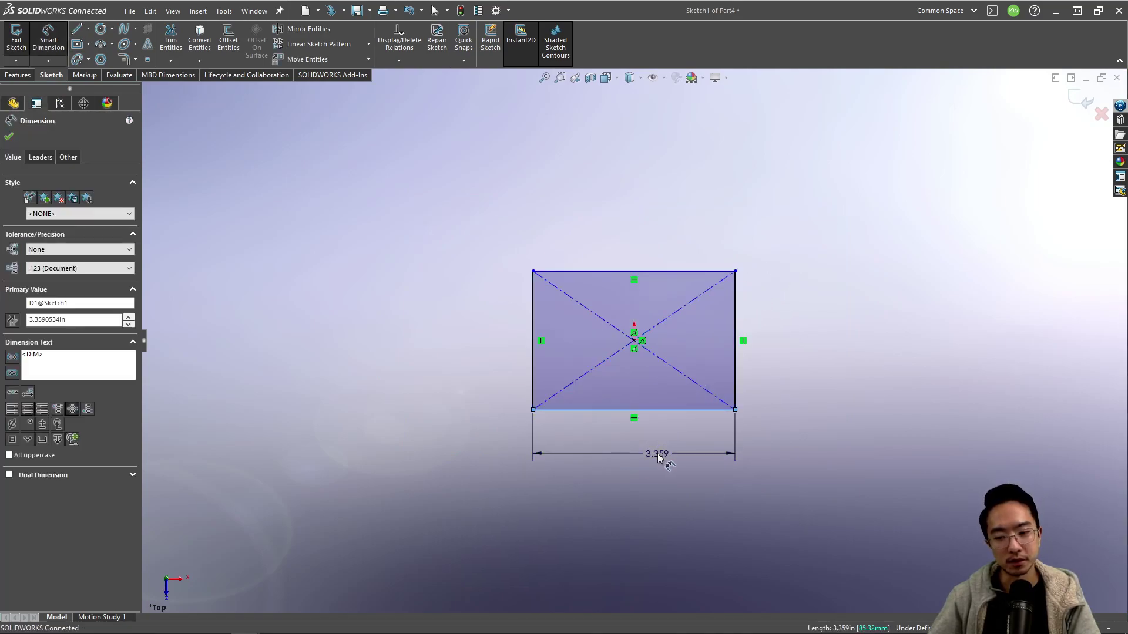
pyautogui.write('1')
pyautogui.press('Return')
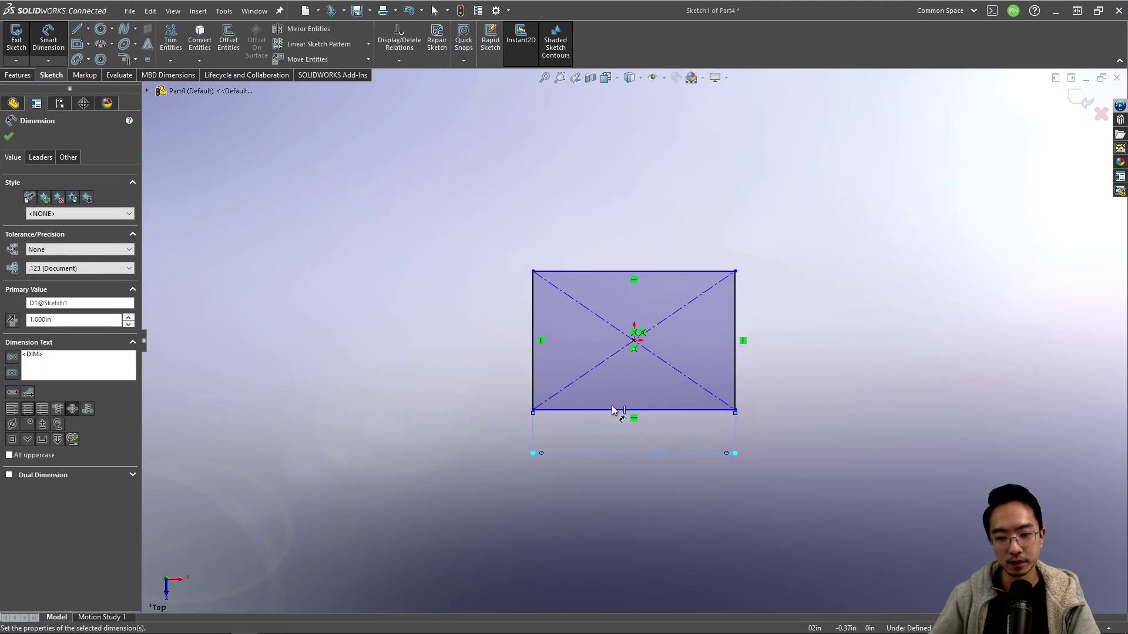
pyautogui.click(527, 336)
pyautogui.click(461, 353)
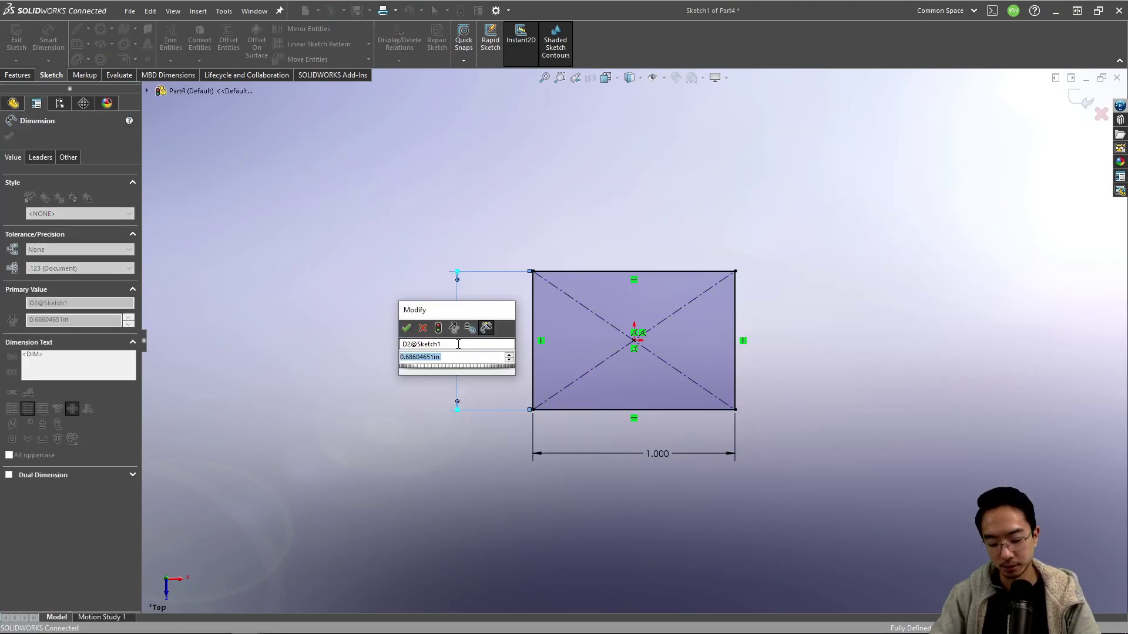
pyautogui.write('.75')
pyautogui.press('Return')
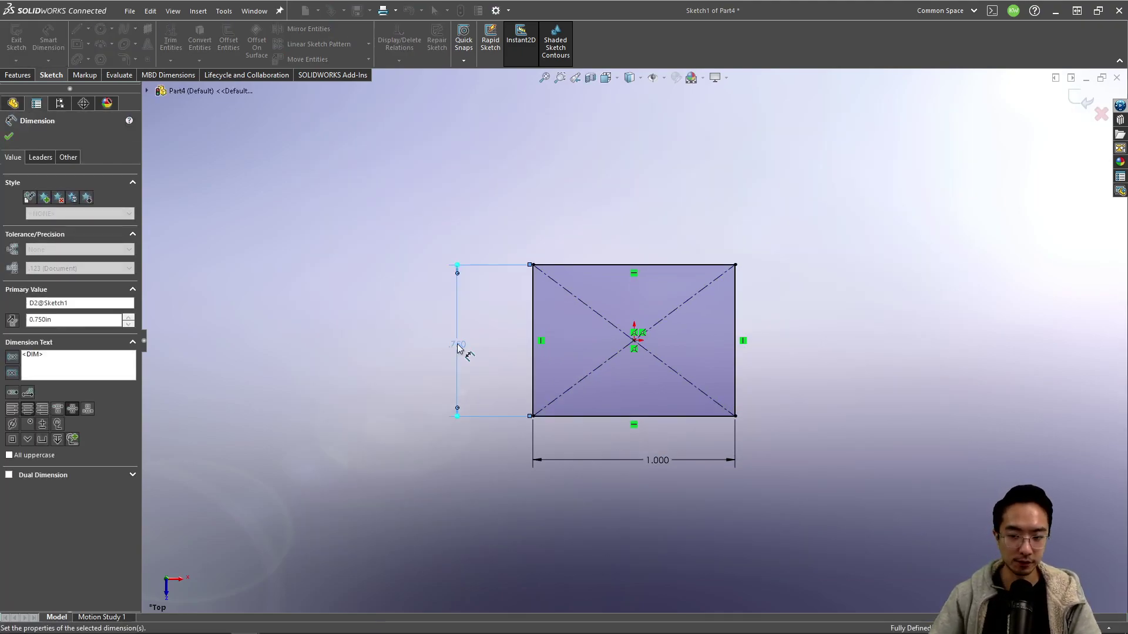
# Extrude the rectangle .5 in into a block and view its top face normal
pyautogui.click(18, 73)
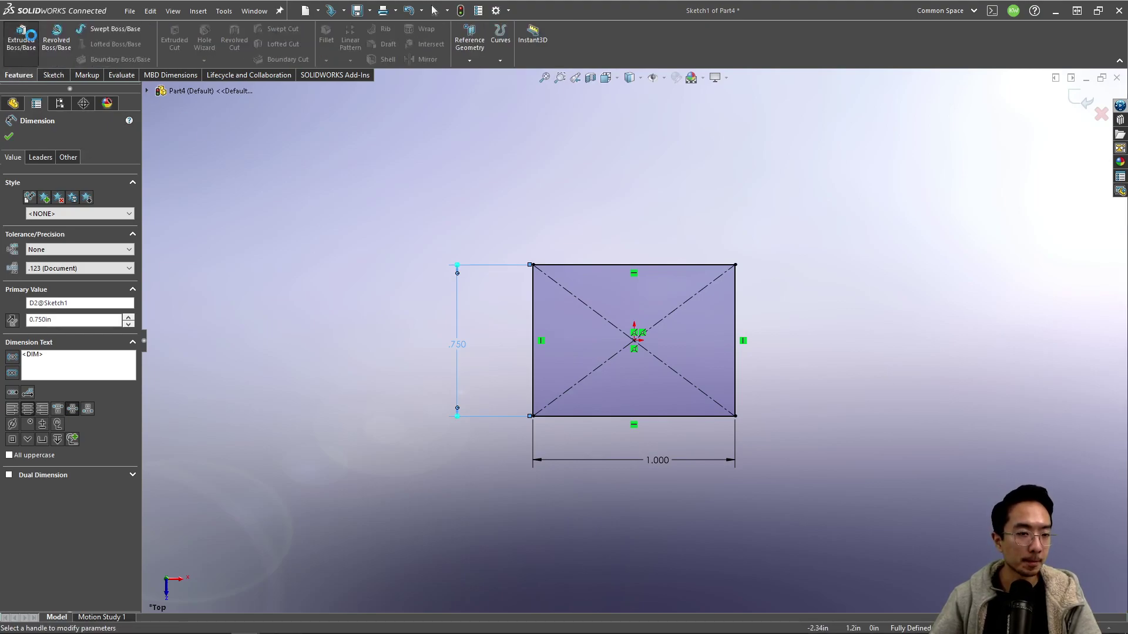
pyautogui.click(33, 40)
pyautogui.write('.50in')
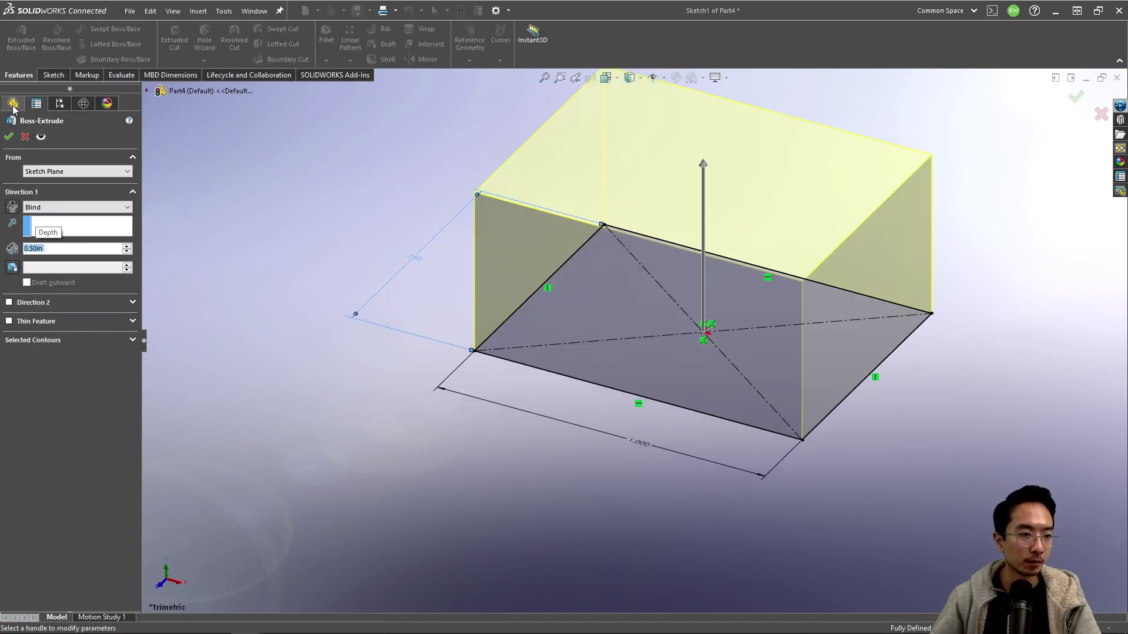
pyautogui.press('Return')
pyautogui.click(618, 227)
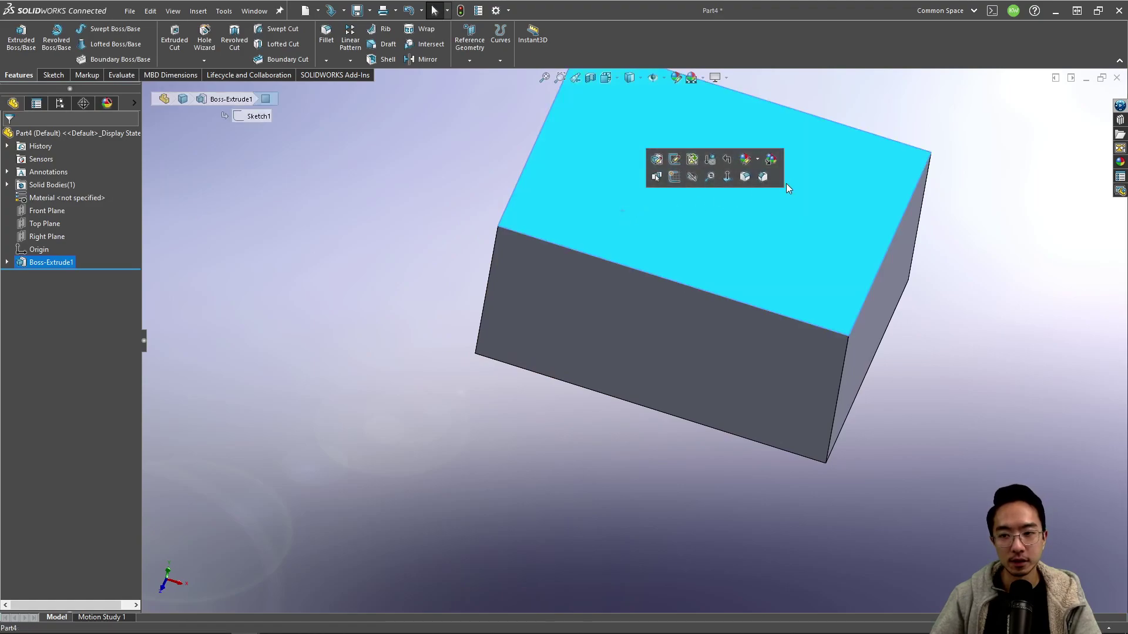
pyautogui.click(727, 179)
# Sketch a circle centred on the origin on the block's face
pyautogui.click(412, 321)
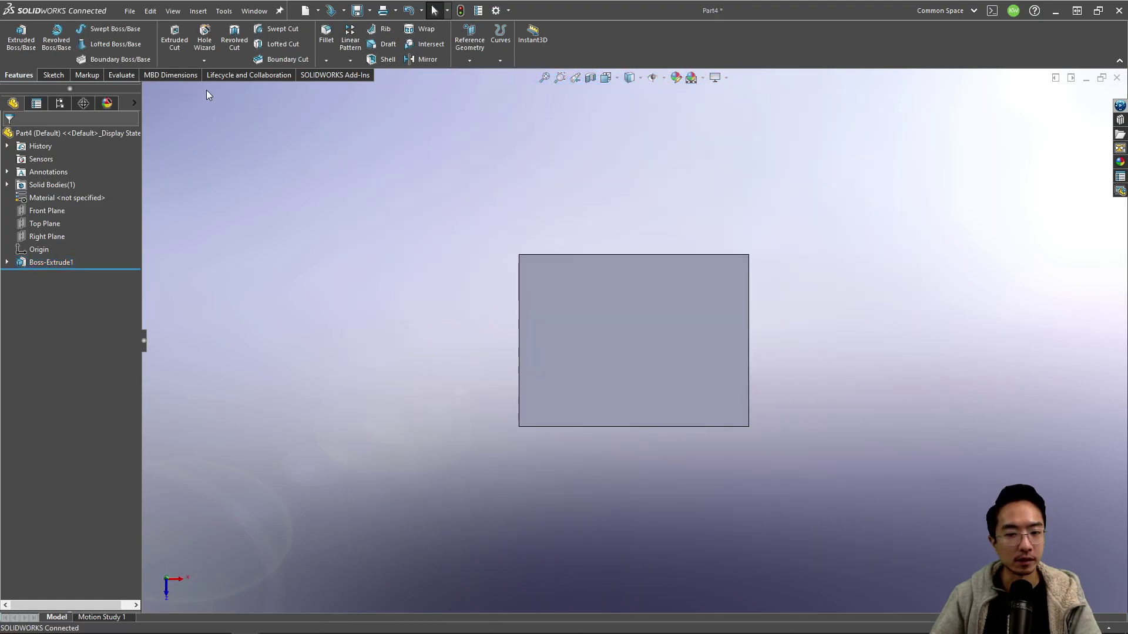
pyautogui.click(54, 75)
pyautogui.click(101, 29)
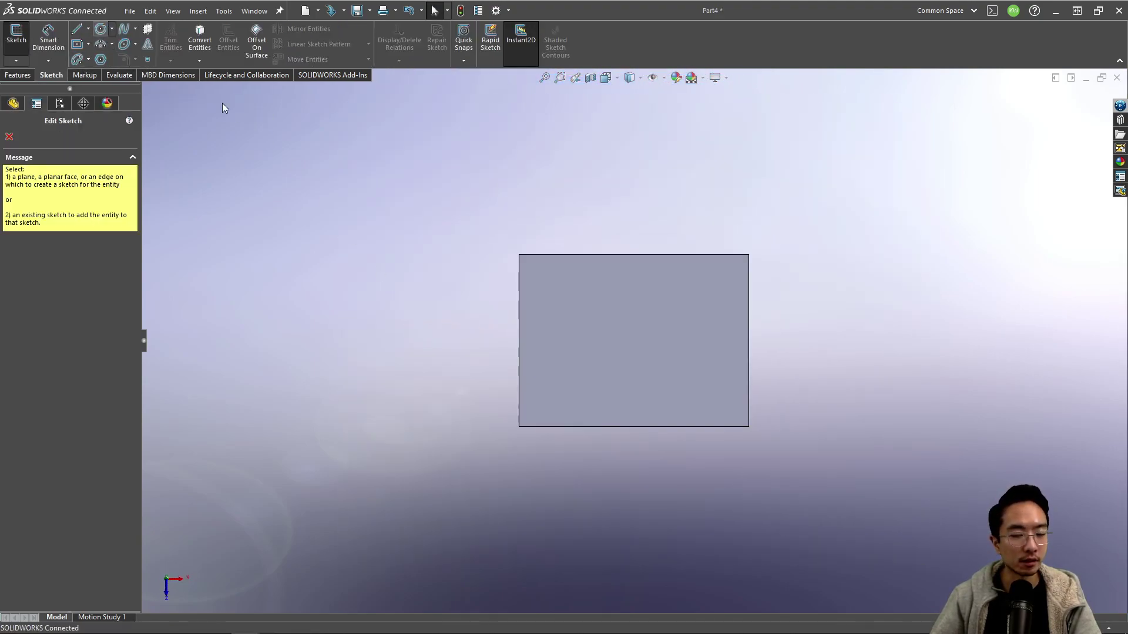
pyautogui.click(629, 342)
pyautogui.click(635, 341)
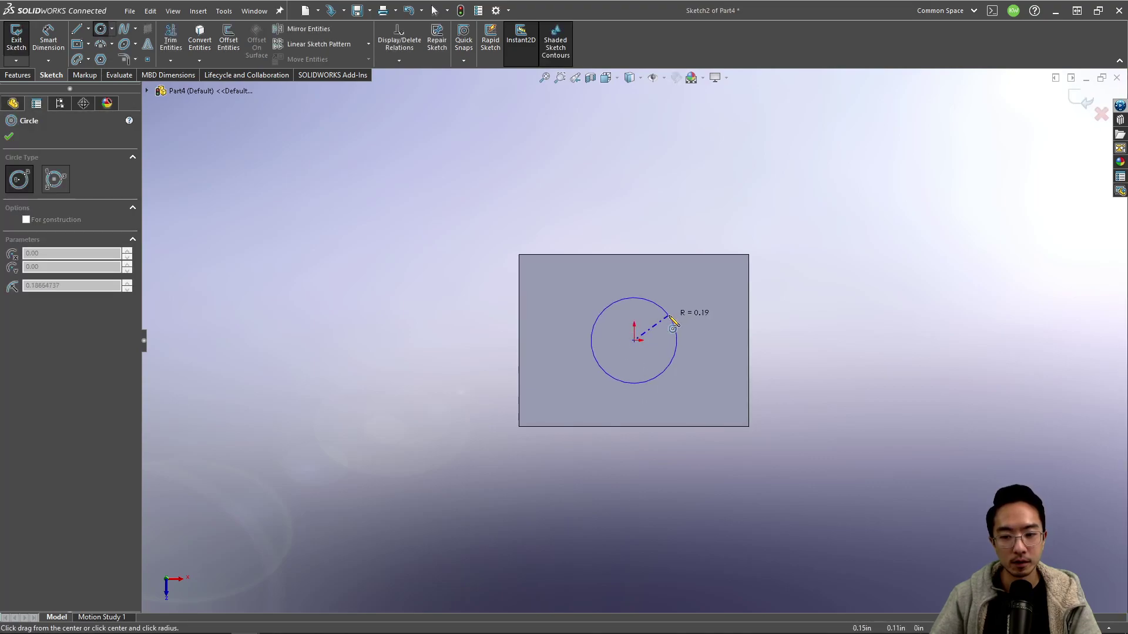
pyautogui.click(666, 310)
# Dimension the circle to a .375 in diameter
pyautogui.moveTo(693, 317); pyautogui.dragTo(666, 309, button='right')
pyautogui.click(668, 378)
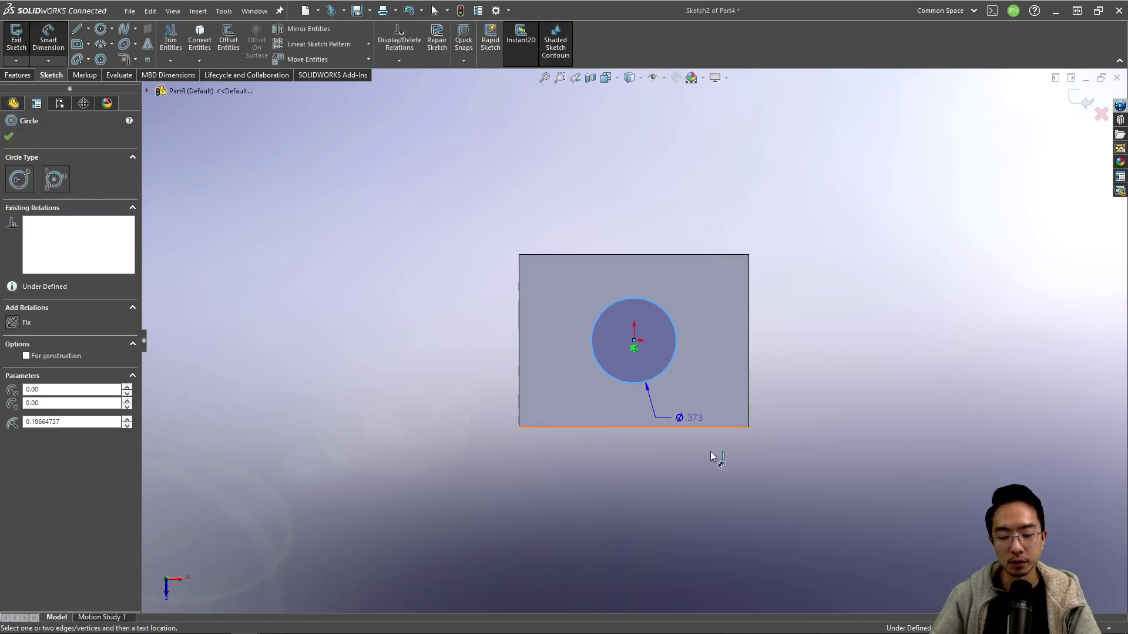
pyautogui.click(747, 499)
pyautogui.write('.375')
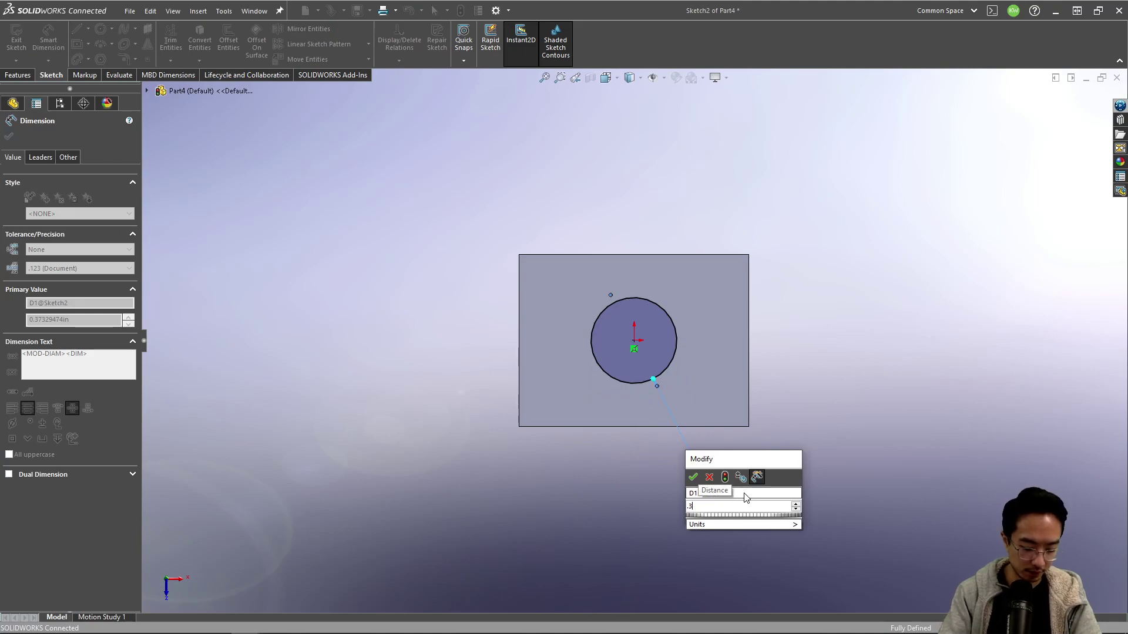
pyautogui.press('Return')
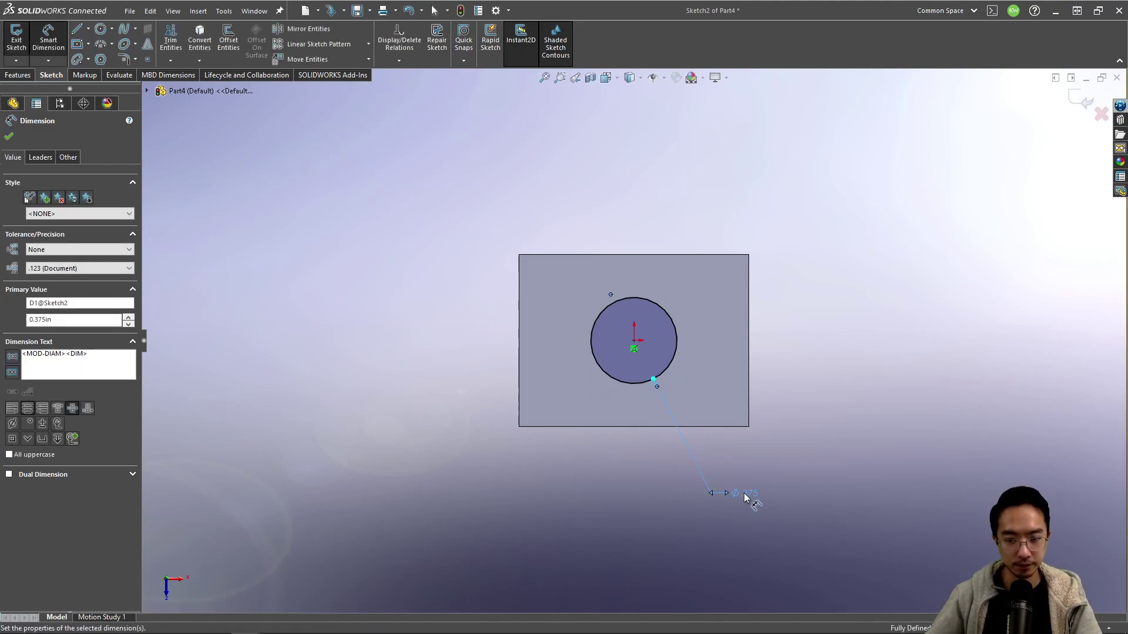
# Extrude-cut the circle Through All to make the hole
pyautogui.click(19, 75)
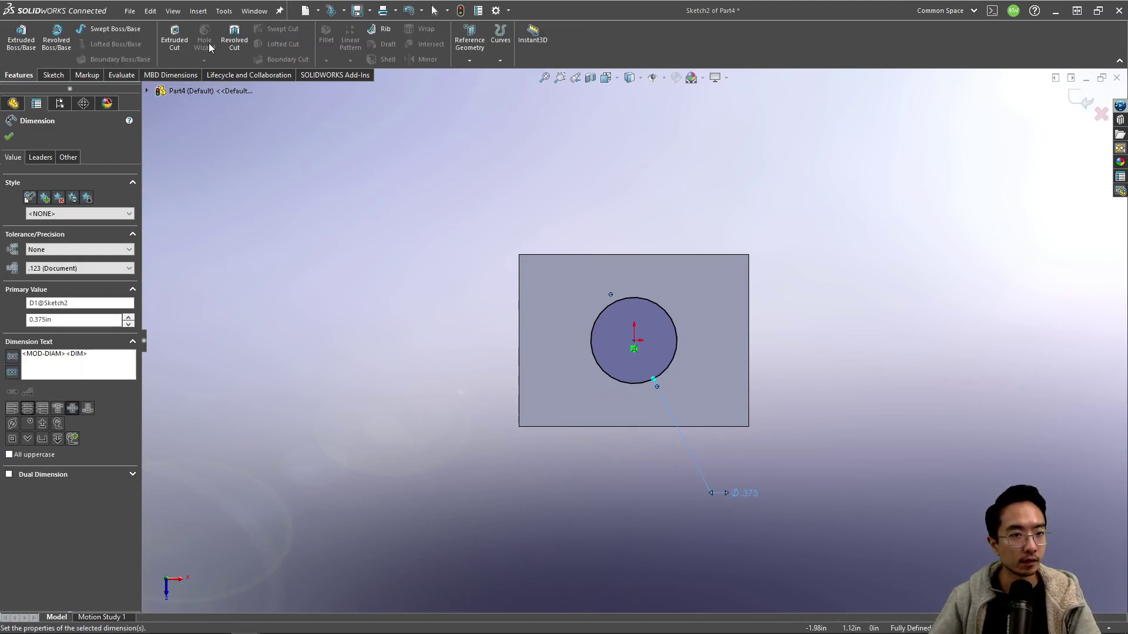
pyautogui.click(176, 40)
pyautogui.click(54, 207)
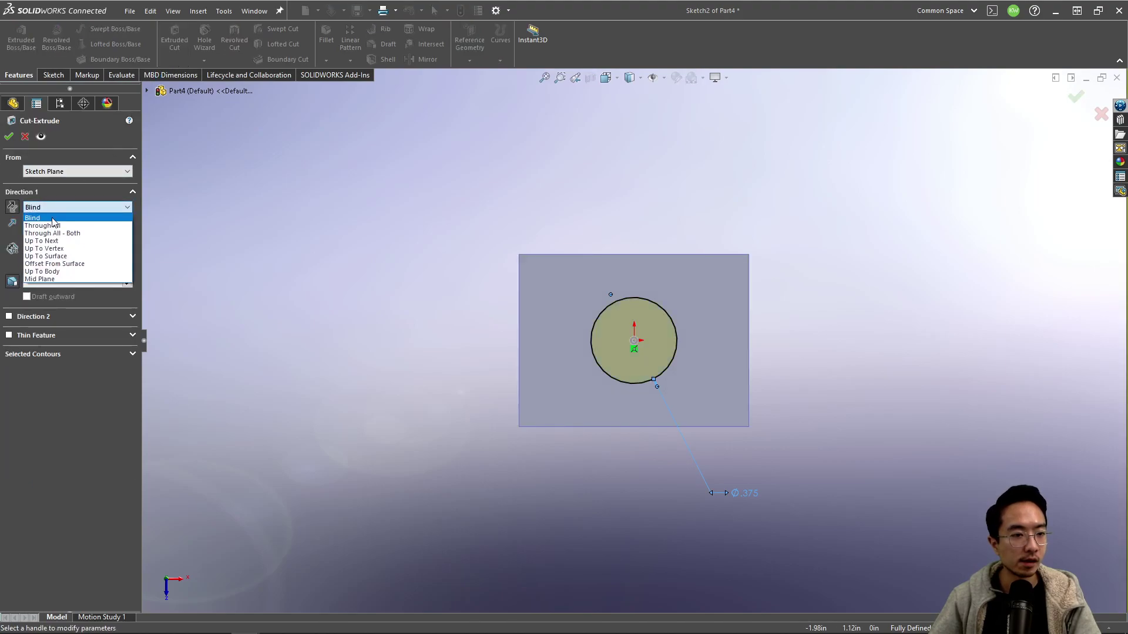
pyautogui.click(51, 226)
pyautogui.press('Return')
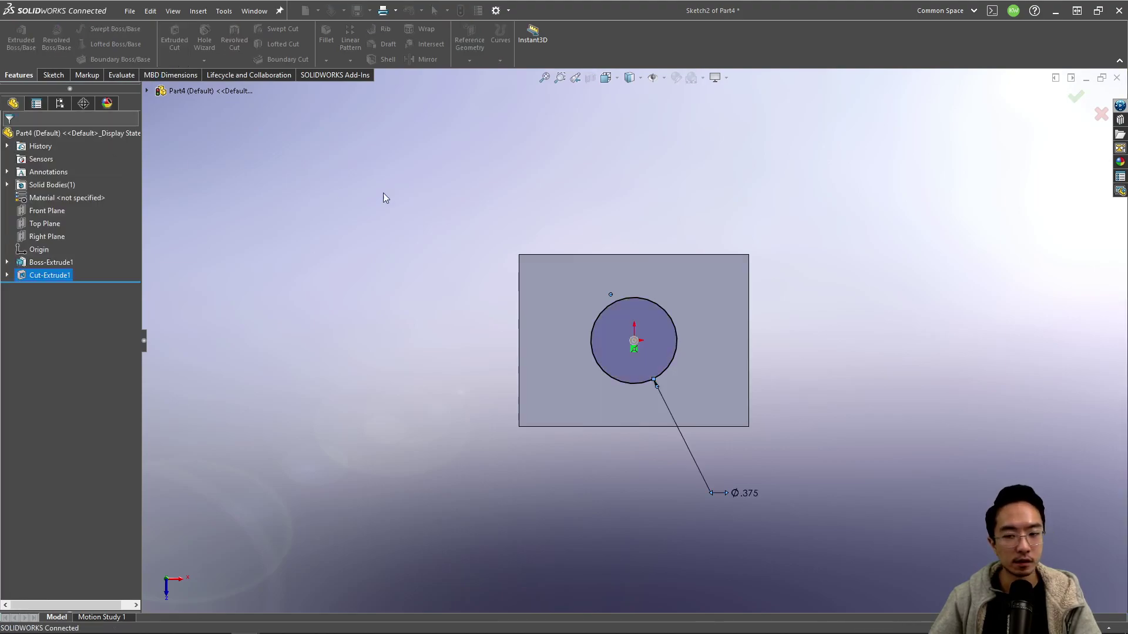
# Save the part as 'bushing block' in the 24-bushing folder
pyautogui.hotkey('ctrl', 's')
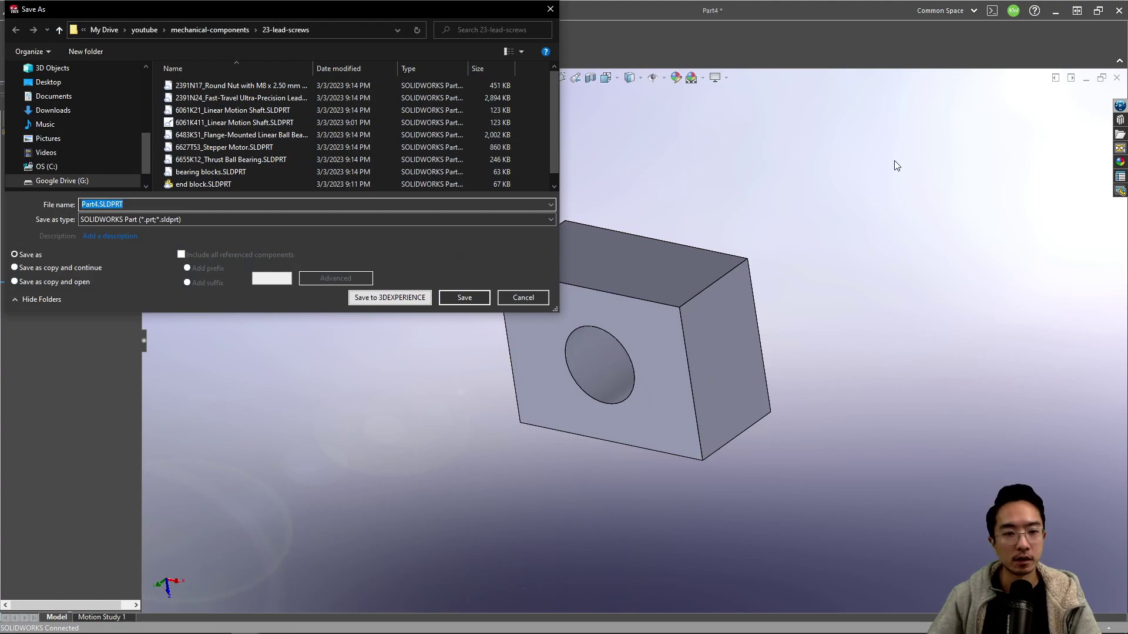
pyautogui.click(212, 31)
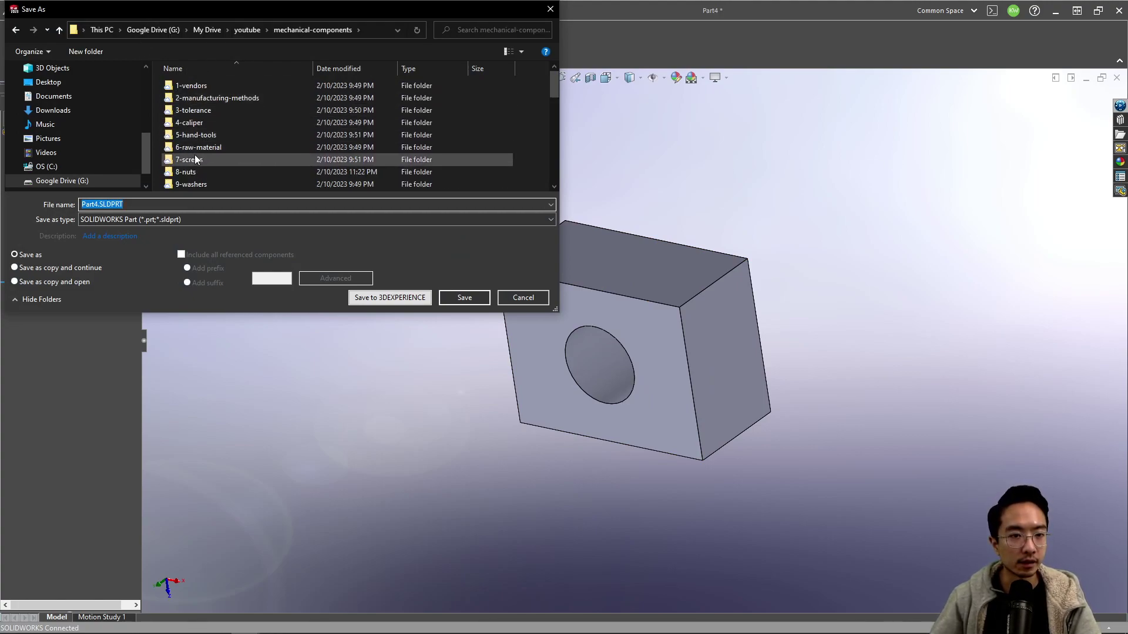
pyautogui.doubleClick(202, 184)
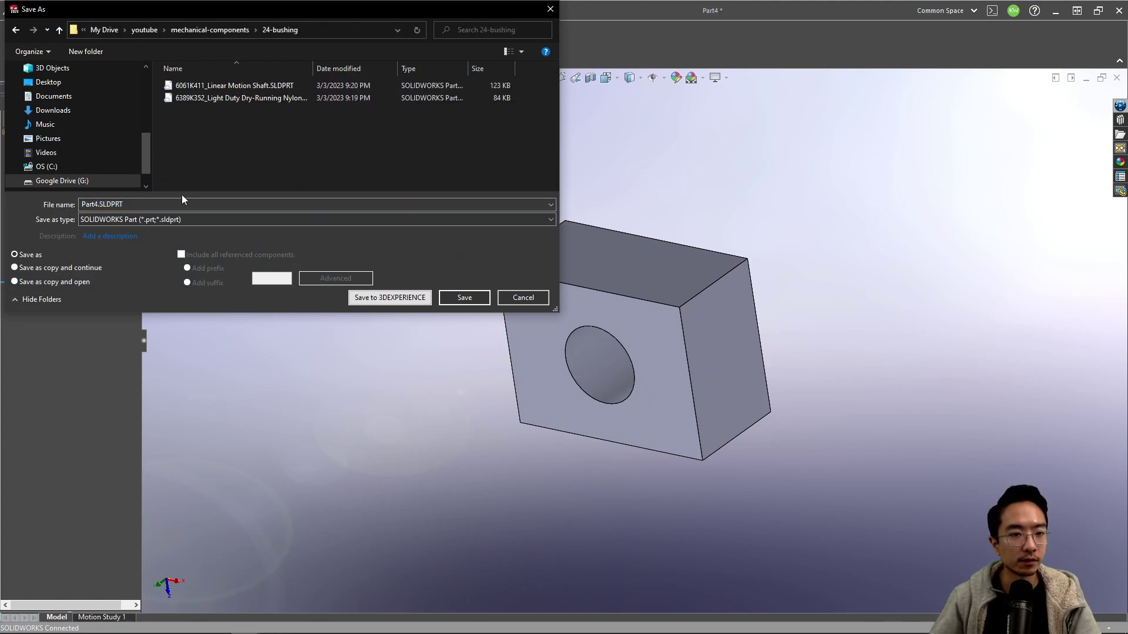
pyautogui.write('bu')
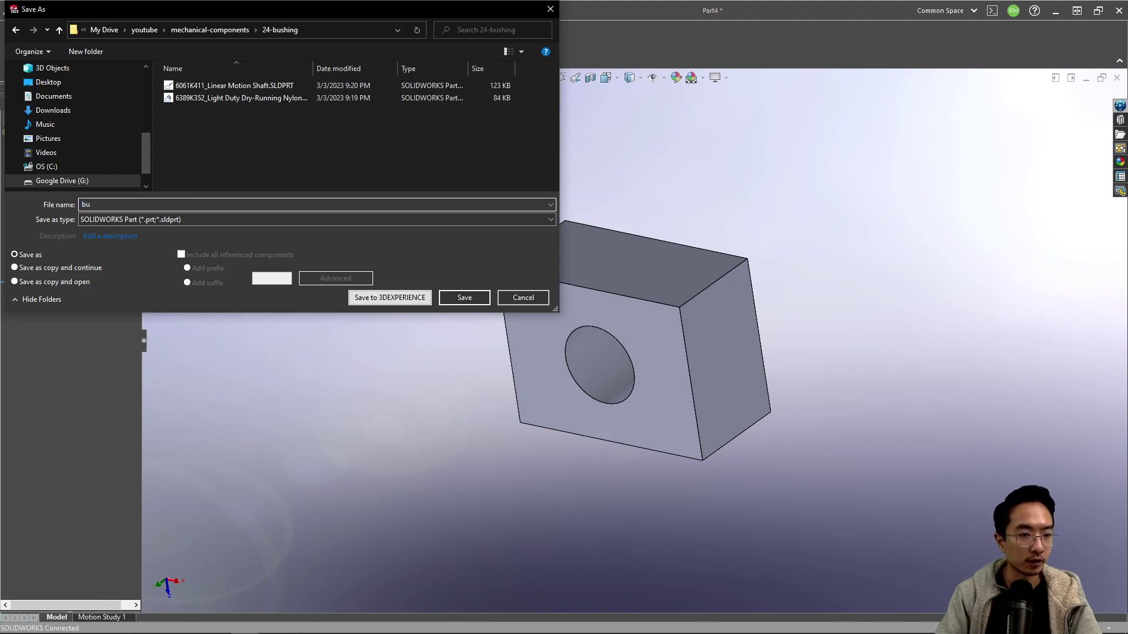
pyautogui.write('shing block')
pyautogui.press('Return')
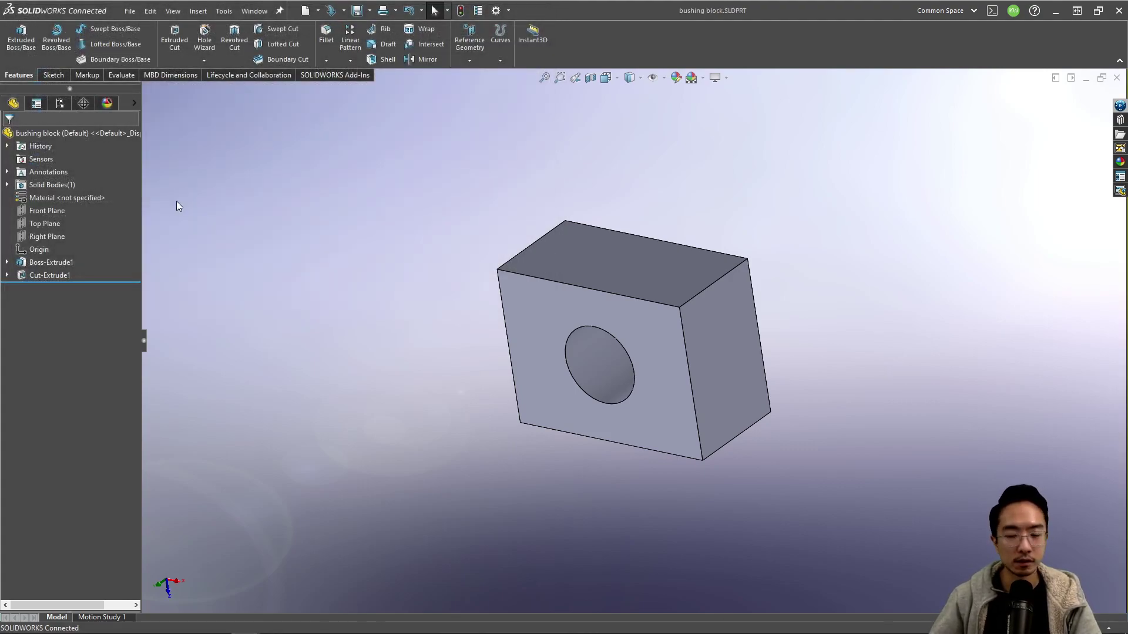
# Make a new assembly and insert the linear shaft, 6389K352 bushing and bushing block
pyautogui.click(1057, 79)
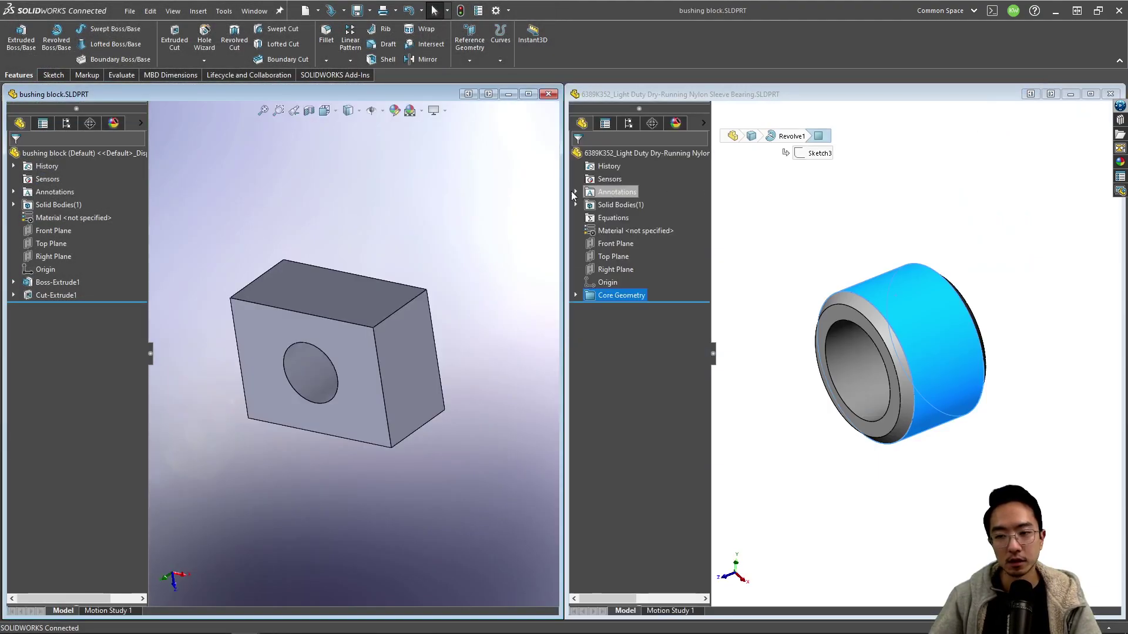
pyautogui.click(126, 11)
pyautogui.click(189, 132)
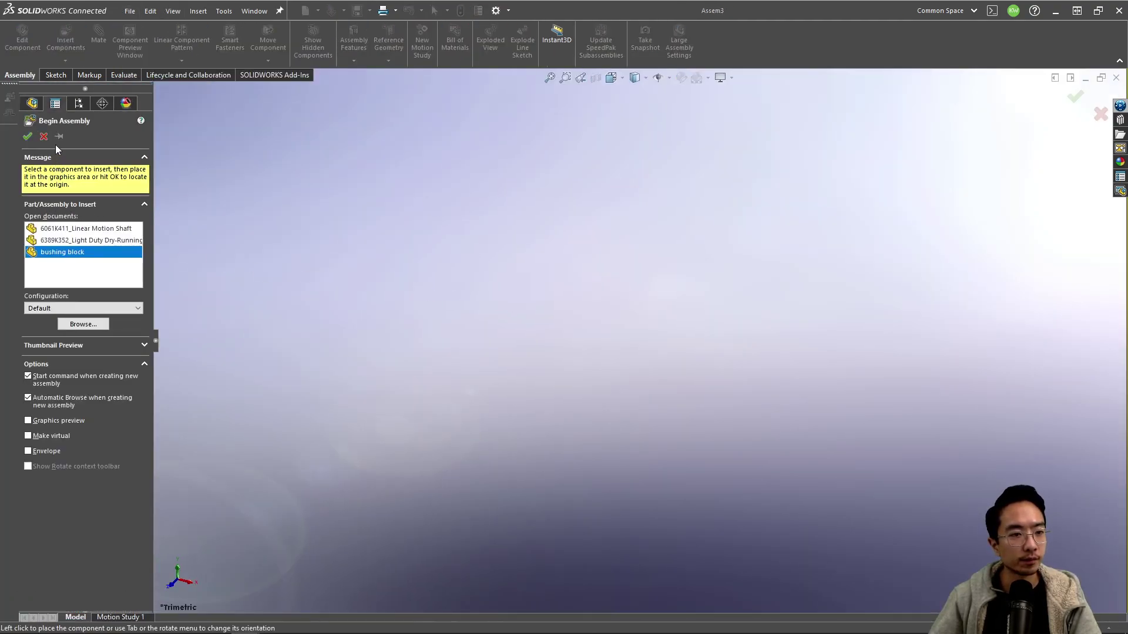
pyautogui.click(59, 136)
pyautogui.click(94, 228)
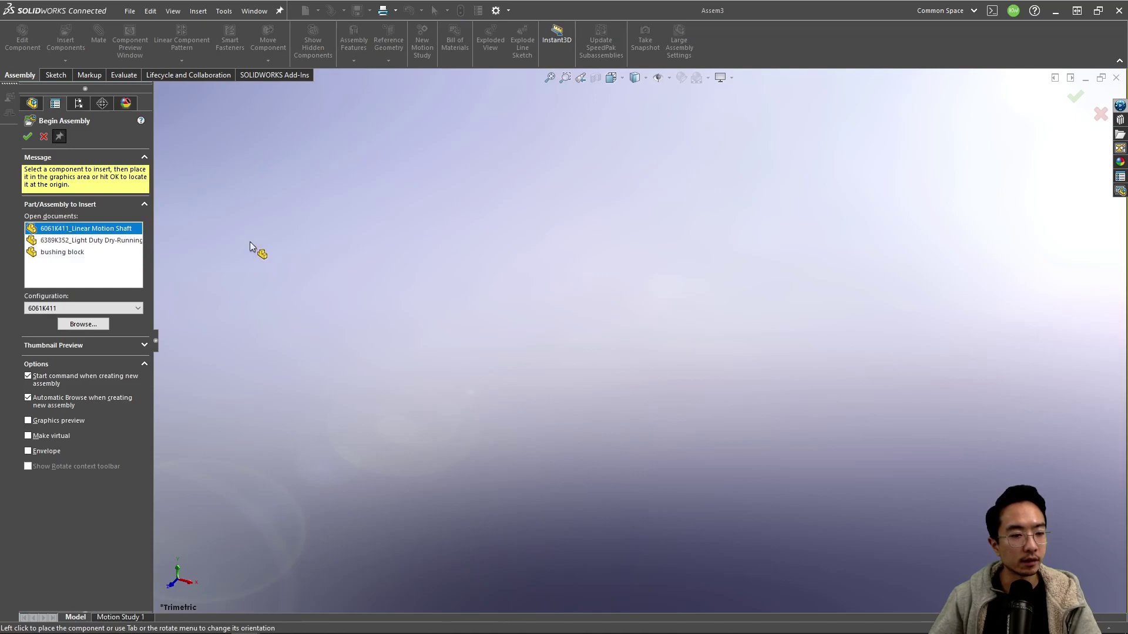
pyautogui.click(108, 244)
pyautogui.click(254, 206)
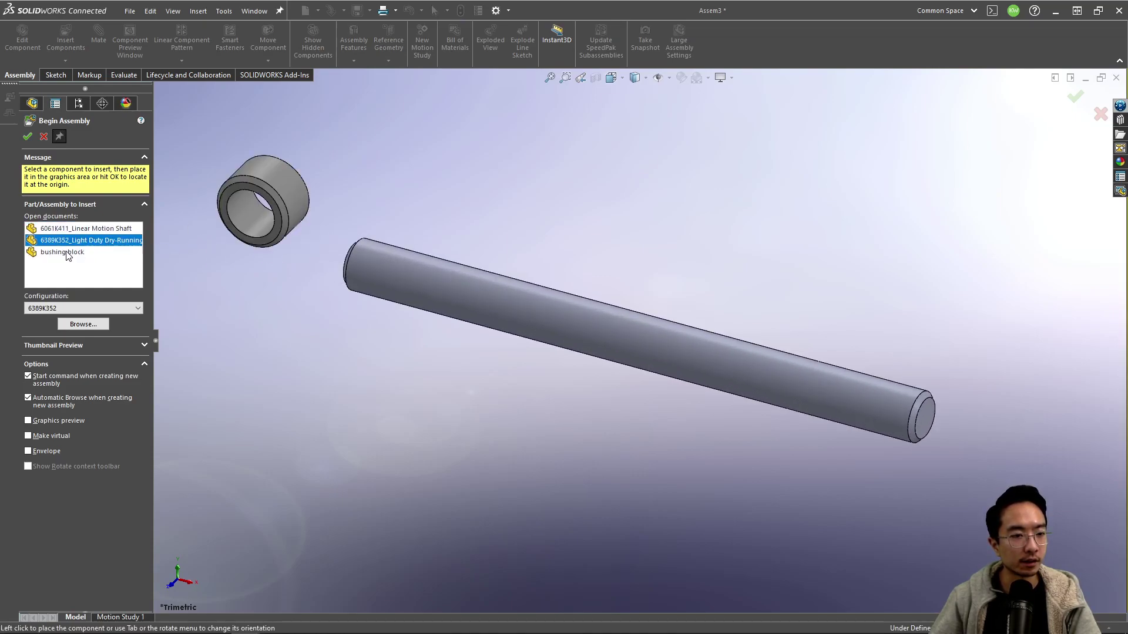
pyautogui.click(65, 252)
pyautogui.click(261, 342)
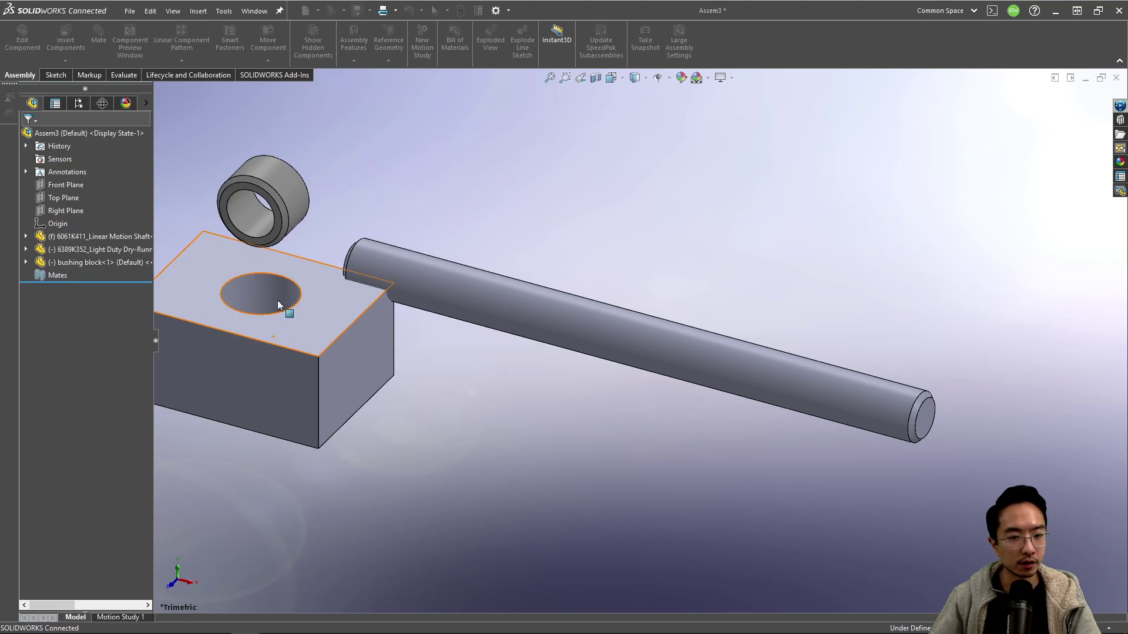
# Mate the nylon bushing concentric with the block's hole and coincident with its face
pyautogui.click(293, 194)
pyautogui.click(443, 133)
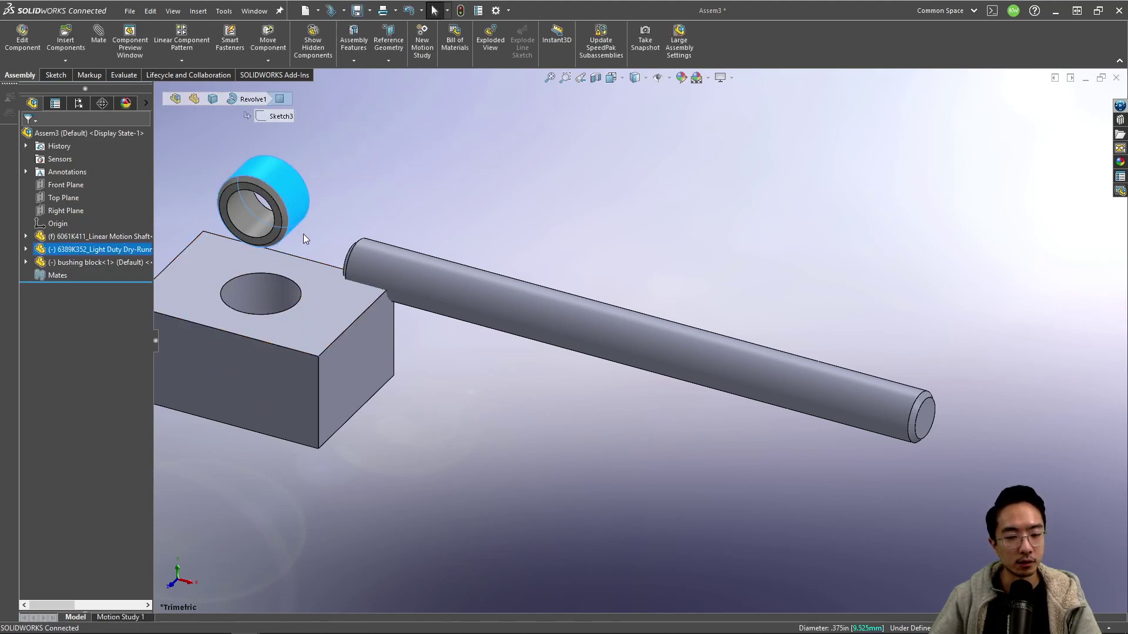
pyautogui.click(262, 293)
pyautogui.press('Return')
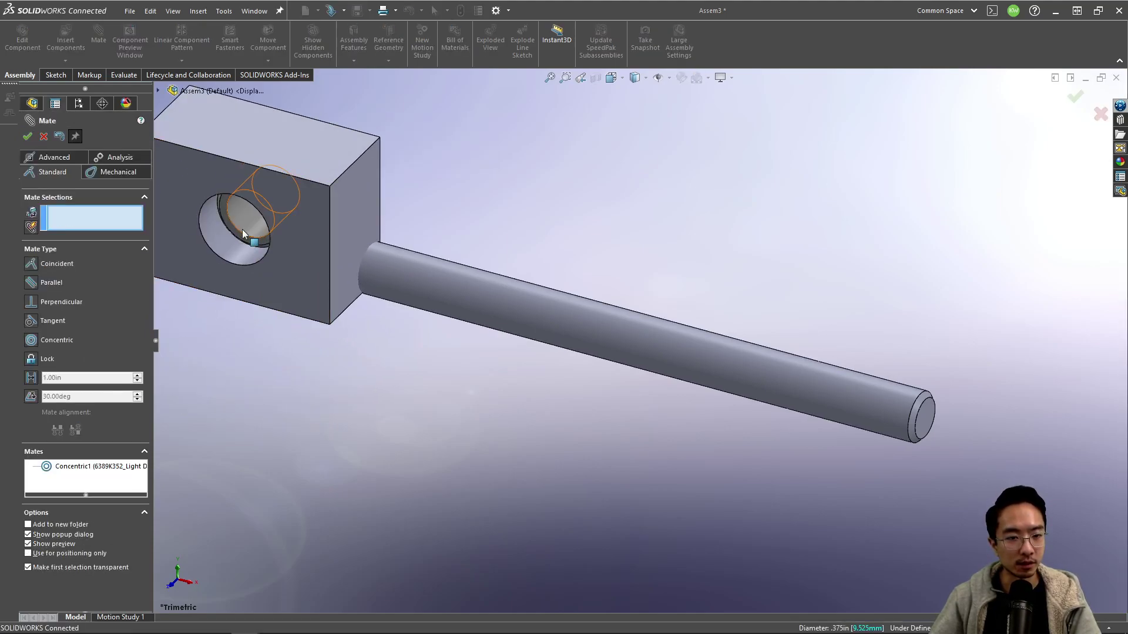
pyautogui.scroll(-5, 262, 293)
pyautogui.click(381, 291)
pyautogui.click(333, 333)
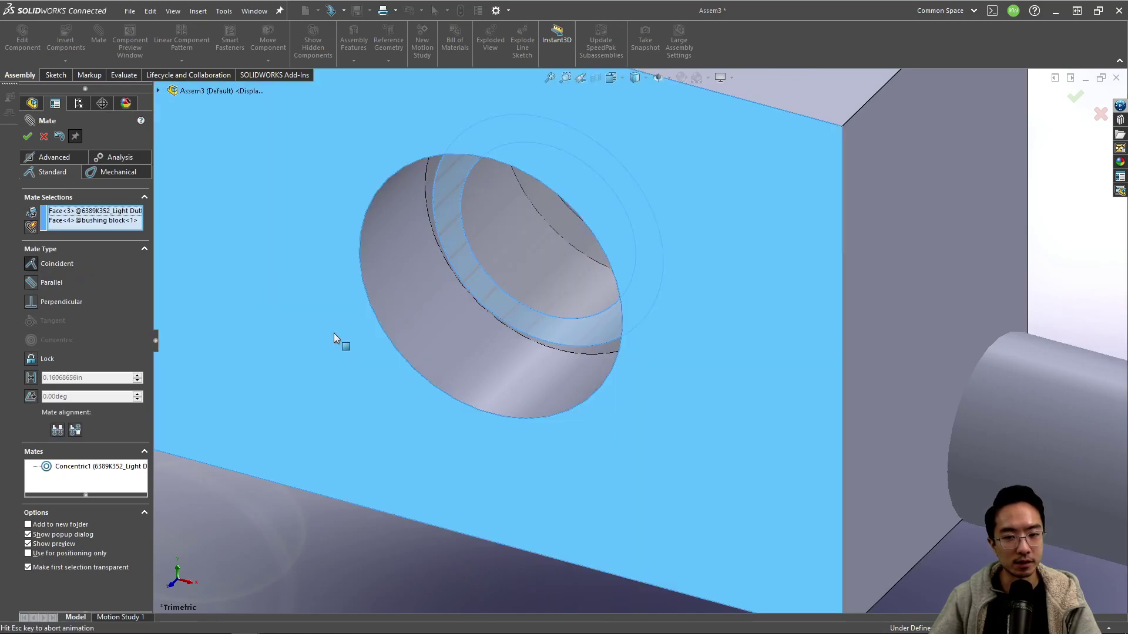
pyautogui.press('Return')
# Mate the shaft concentric with the block's hole and close the Mate PropertyManager
pyautogui.scroll(5, 435, 332)
pyautogui.moveTo(435, 332); pyautogui.dragTo(741, 329, button='middle')
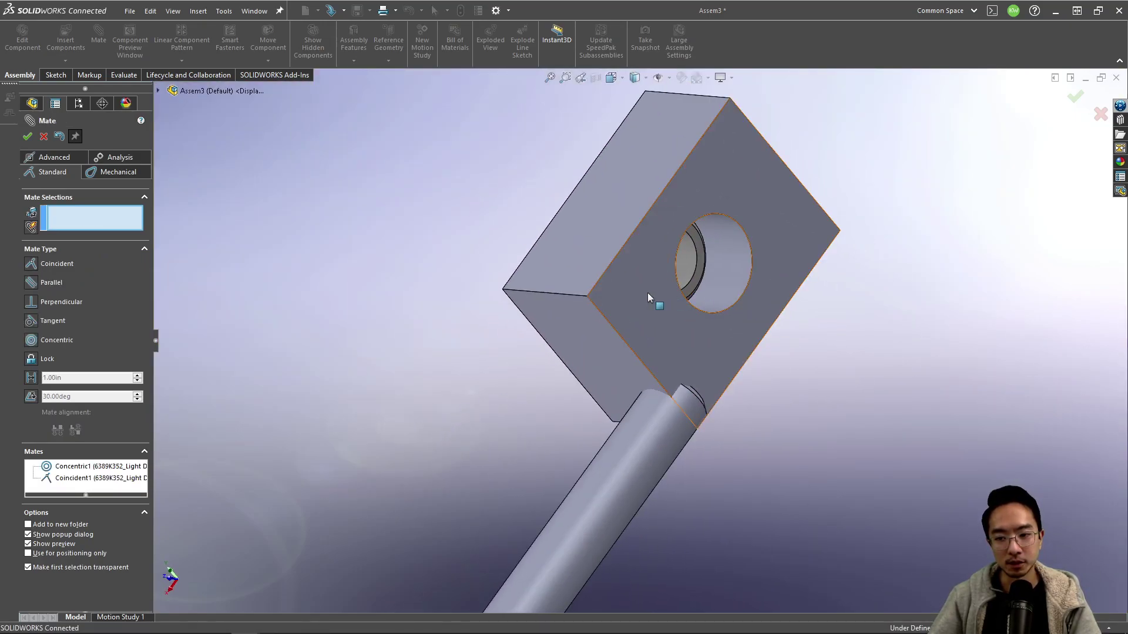
pyautogui.click(684, 258)
pyautogui.click(629, 470)
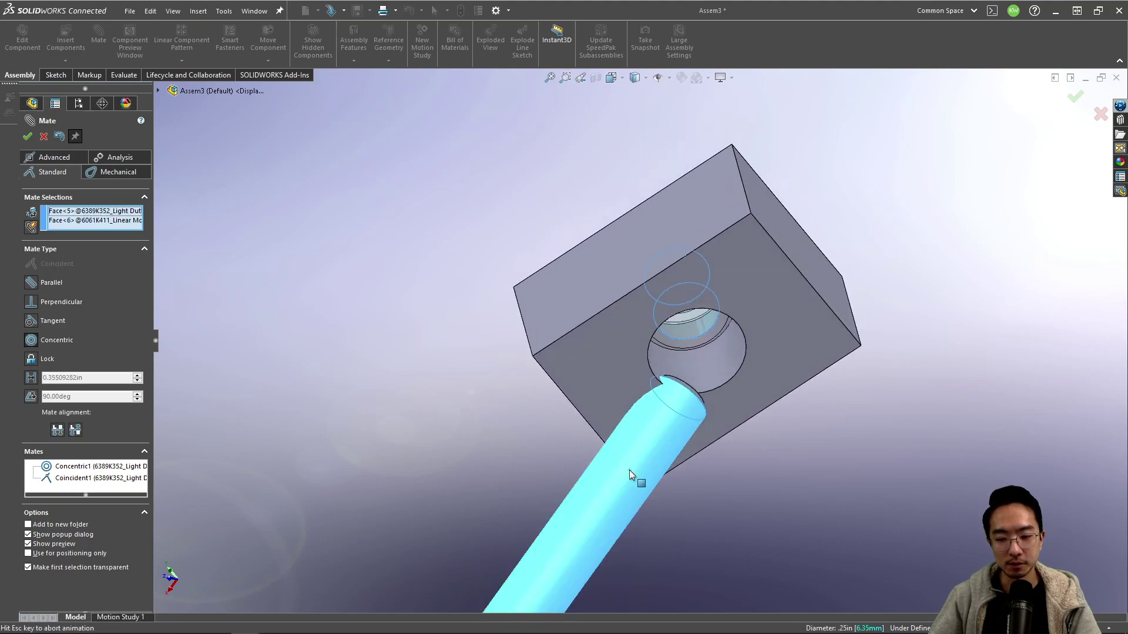
pyautogui.press('Return')
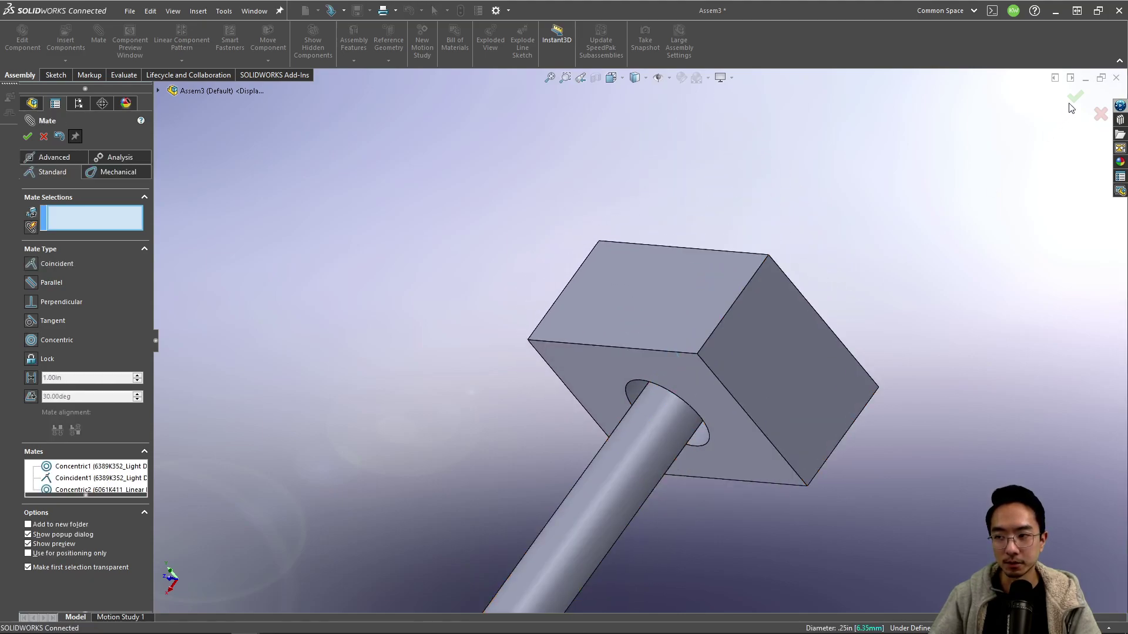
pyautogui.click(1072, 100)
pyautogui.scroll(3, 776, 318)
# Orbit around the assembly and inspect the bushing block and its front face
pyautogui.moveTo(775, 318); pyautogui.dragTo(715, 452, button='middle')
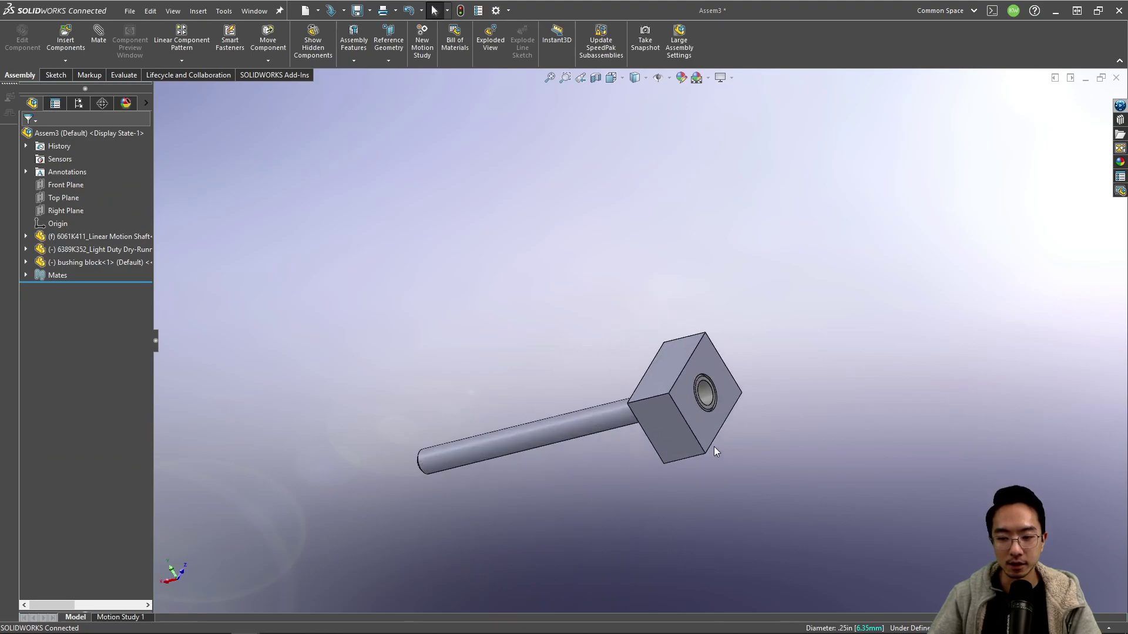
pyautogui.scroll(-3, 714, 446)
pyautogui.click(412, 415)
pyautogui.moveTo(621, 397); pyautogui.dragTo(605, 421, button='middle')
pyautogui.click(438, 438)
pyautogui.scroll(3, 438, 438)
pyautogui.scroll(-3, 519, 388)
pyautogui.click(618, 413)
pyautogui.click(654, 393)
pyautogui.scroll(-5, 523, 385)
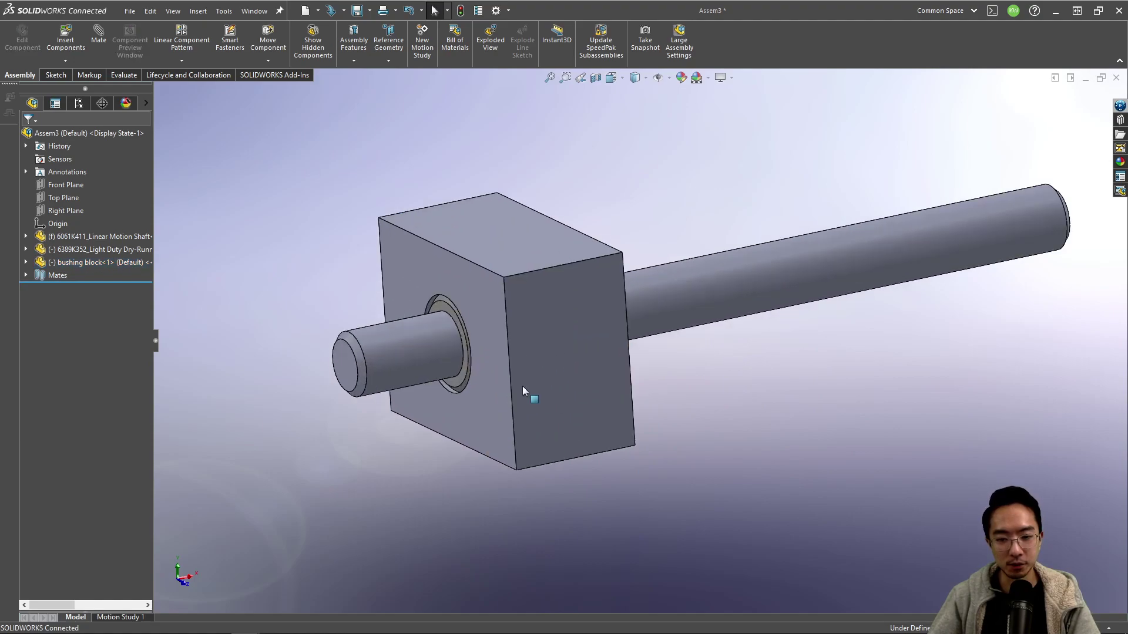
pyautogui.moveTo(523, 390); pyautogui.dragTo(594, 359, button='middle')
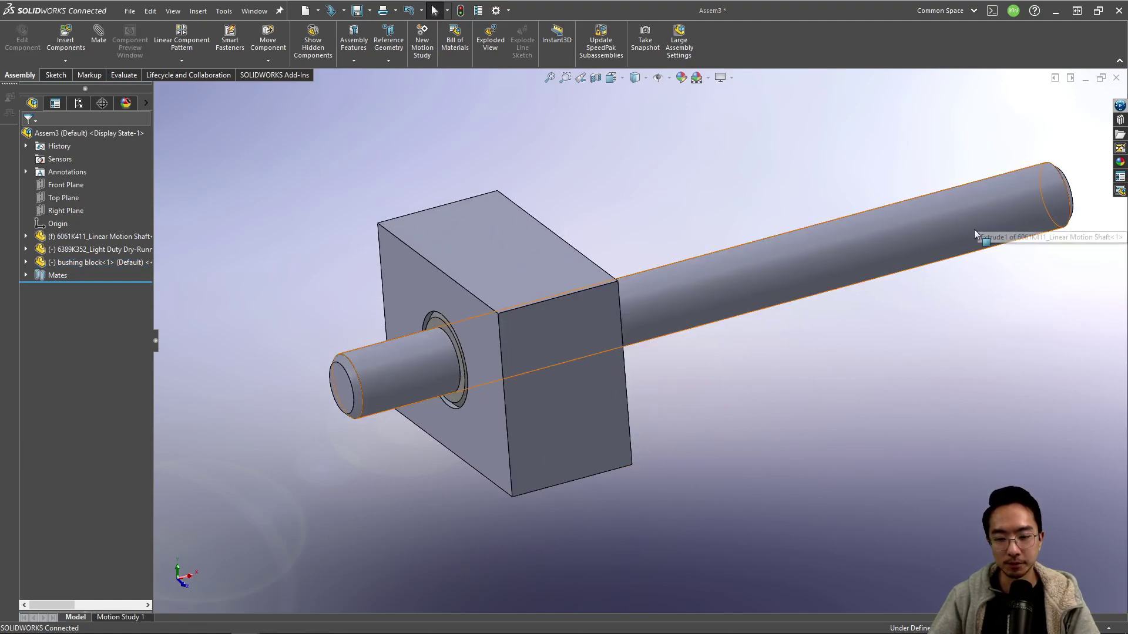
# Drag the bushing block along the shaft, then zoom in and select its front face
pyautogui.moveTo(829, 261); pyautogui.dragTo(460, 394)
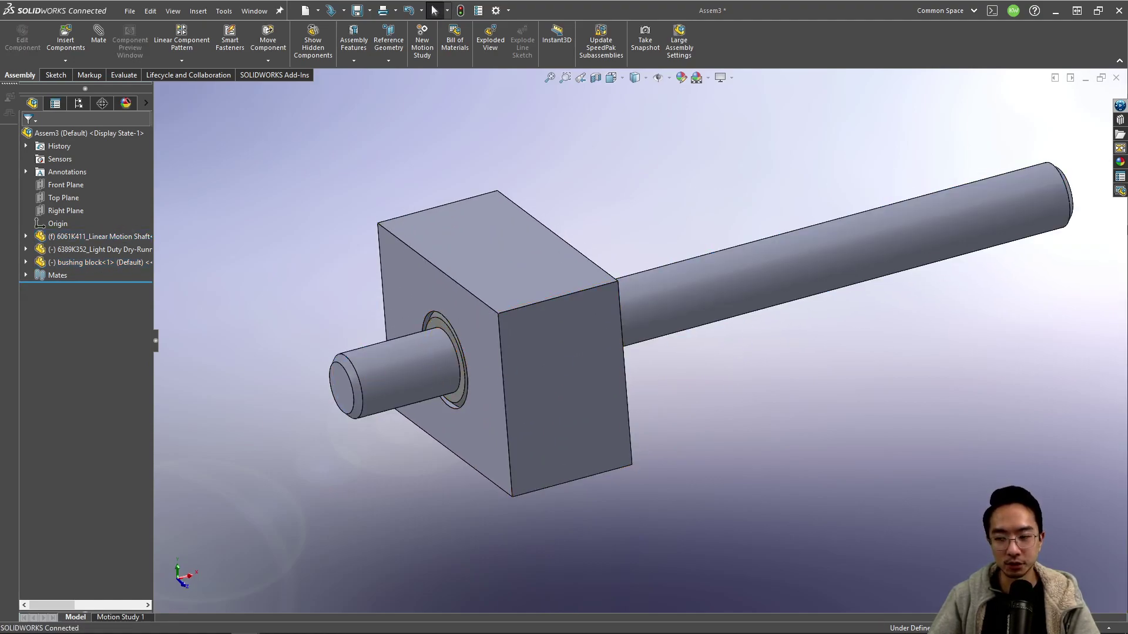
pyautogui.moveTo(628, 383); pyautogui.dragTo(608, 420, button='middle')
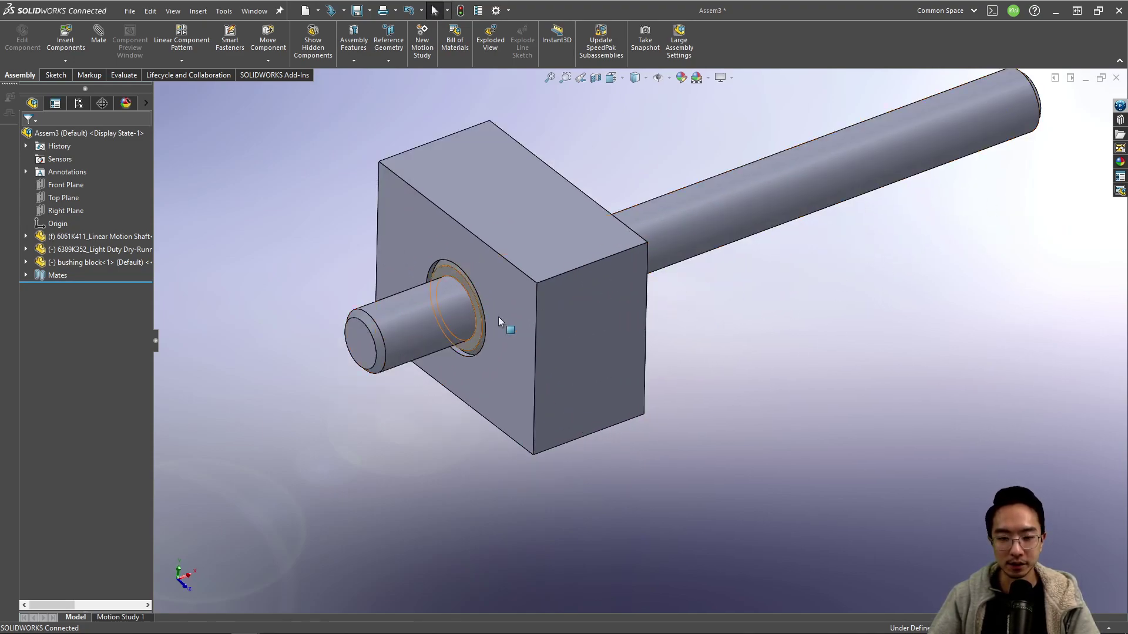
pyautogui.moveTo(600, 326); pyautogui.dragTo(658, 311)
pyautogui.scroll(-6, 562, 277)
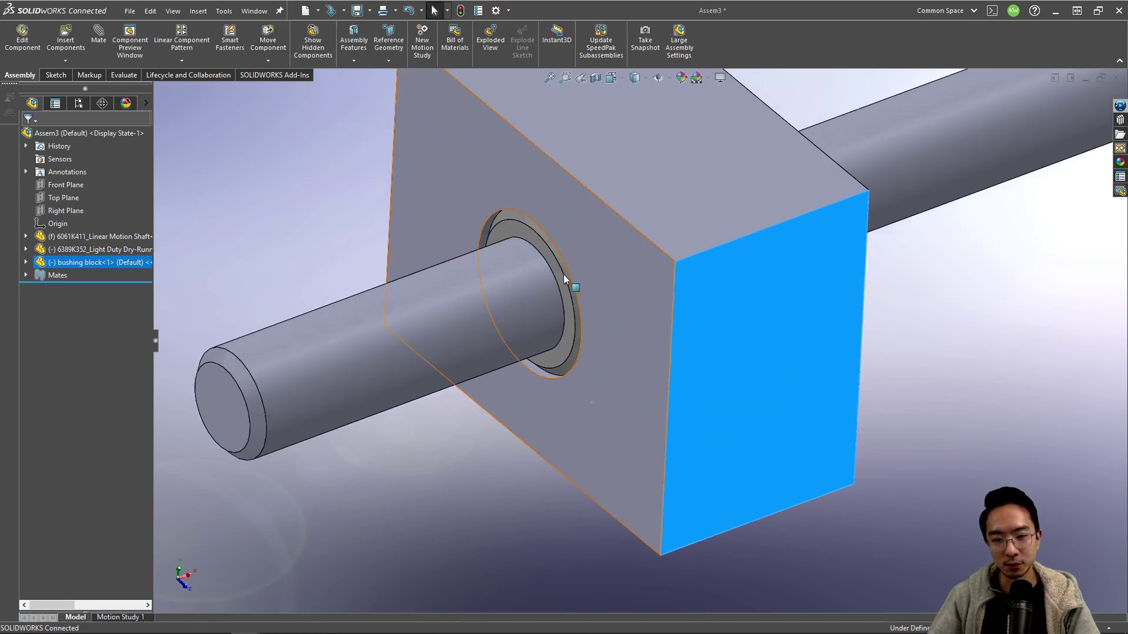
pyautogui.moveTo(572, 261); pyautogui.dragTo(595, 249, button='middle')
pyautogui.click(620, 225)
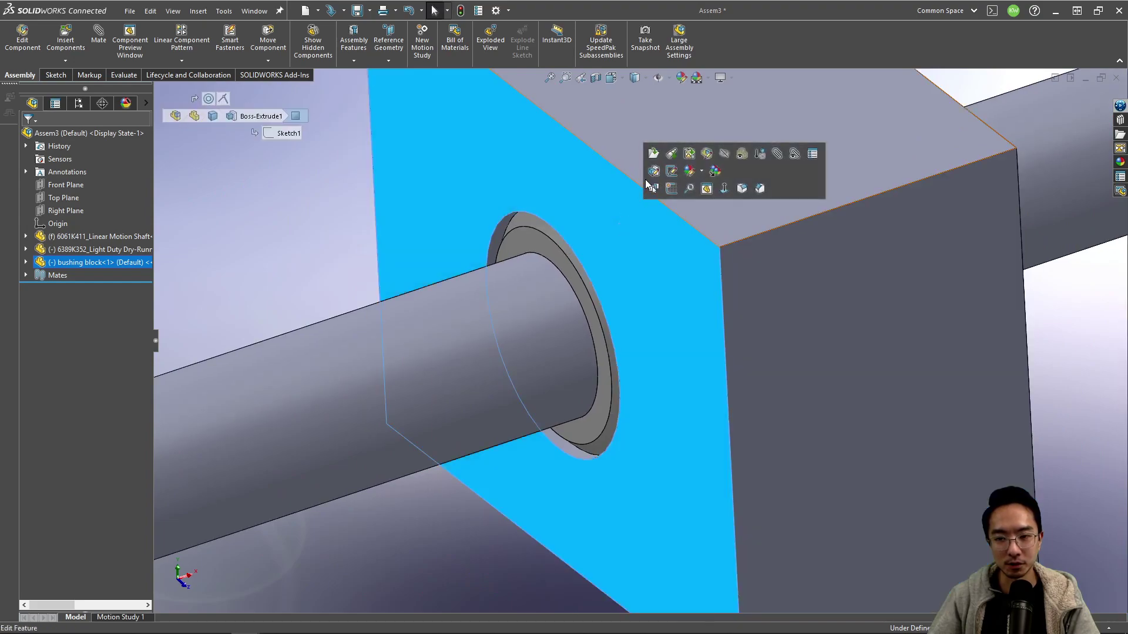
# Open the bushing block part and change Cut-Extrude1 from Through All to Blind, 0.25 in deep
pyautogui.click(655, 158)
pyautogui.moveTo(439, 302); pyautogui.dragTo(295, 306, button='middle')
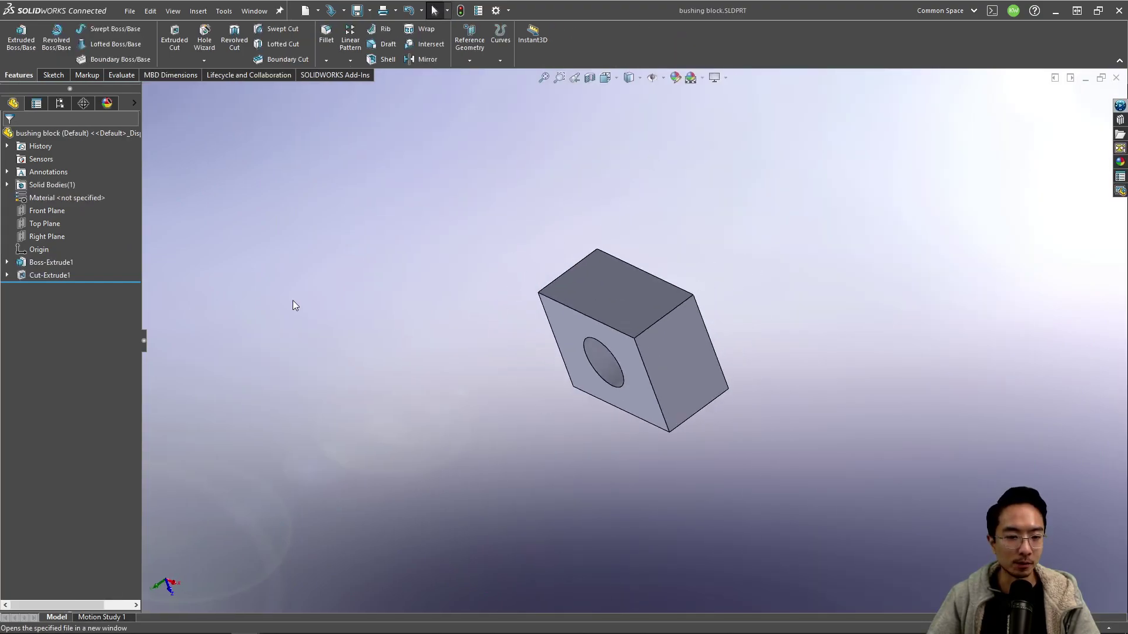
pyautogui.click(40, 274)
pyautogui.click(49, 236)
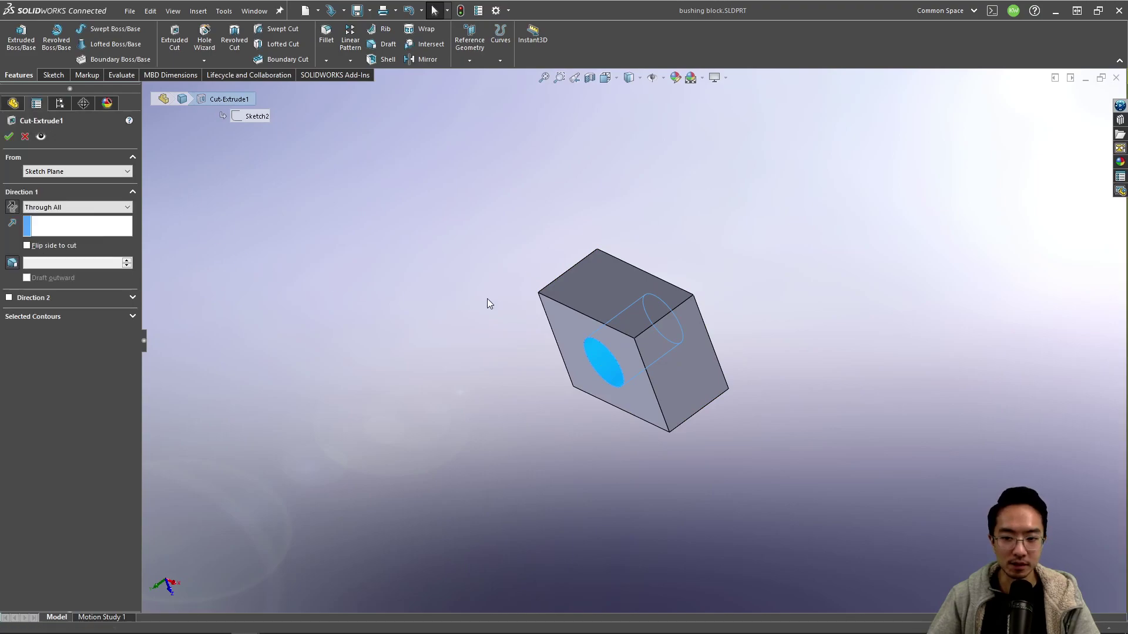
pyautogui.moveTo(584, 311); pyautogui.dragTo(517, 309, button='middle')
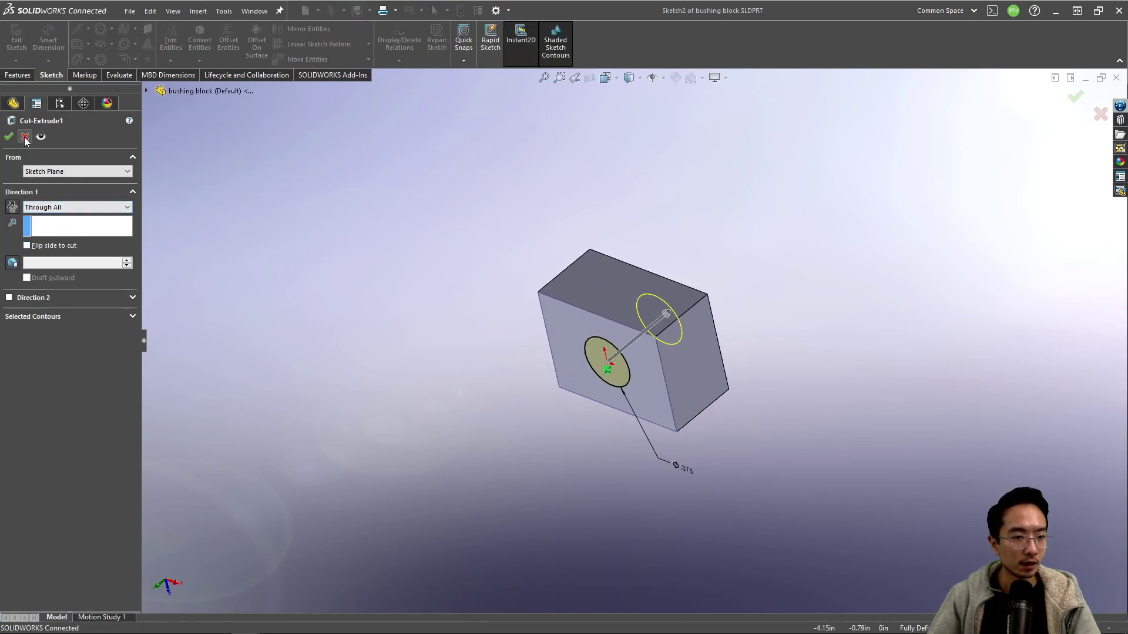
pyautogui.click(46, 206)
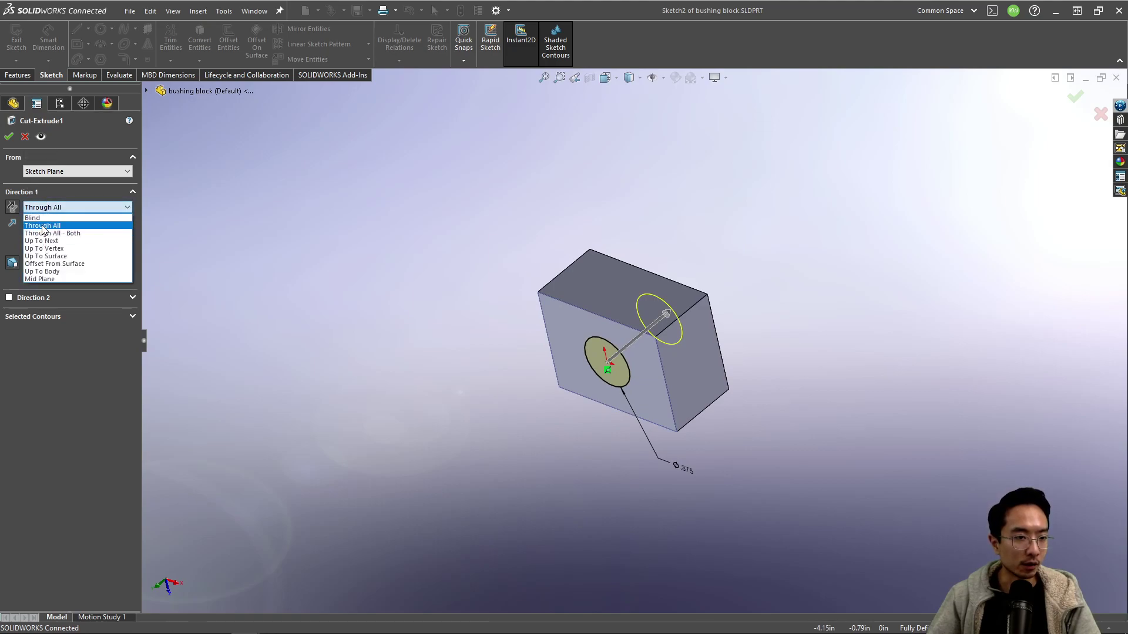
pyautogui.click(41, 218)
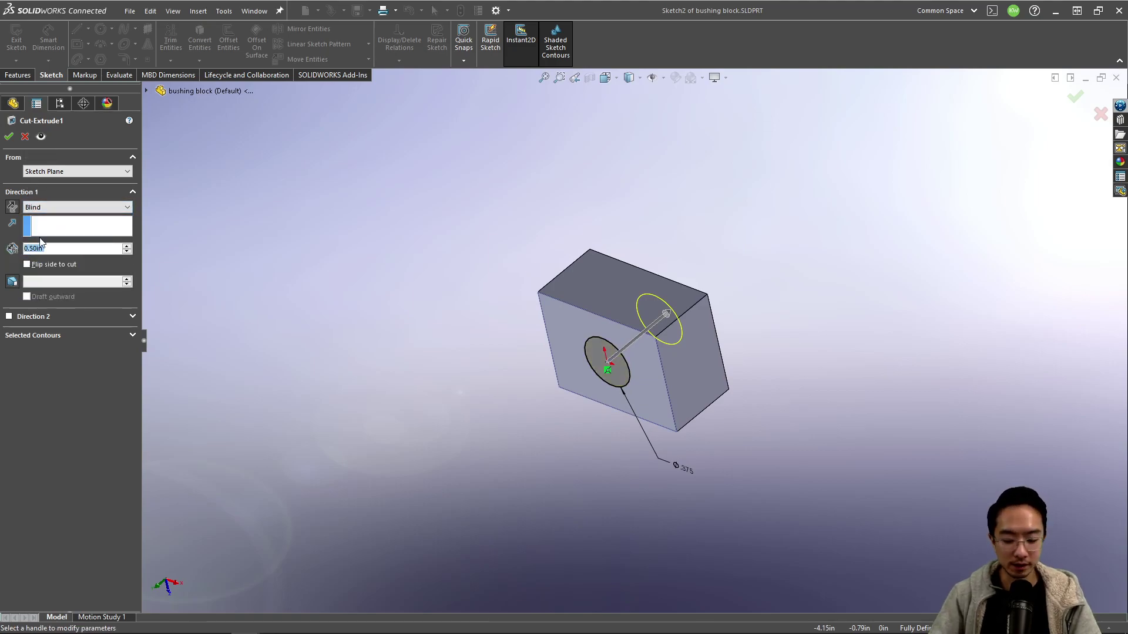
pyautogui.press('Return')
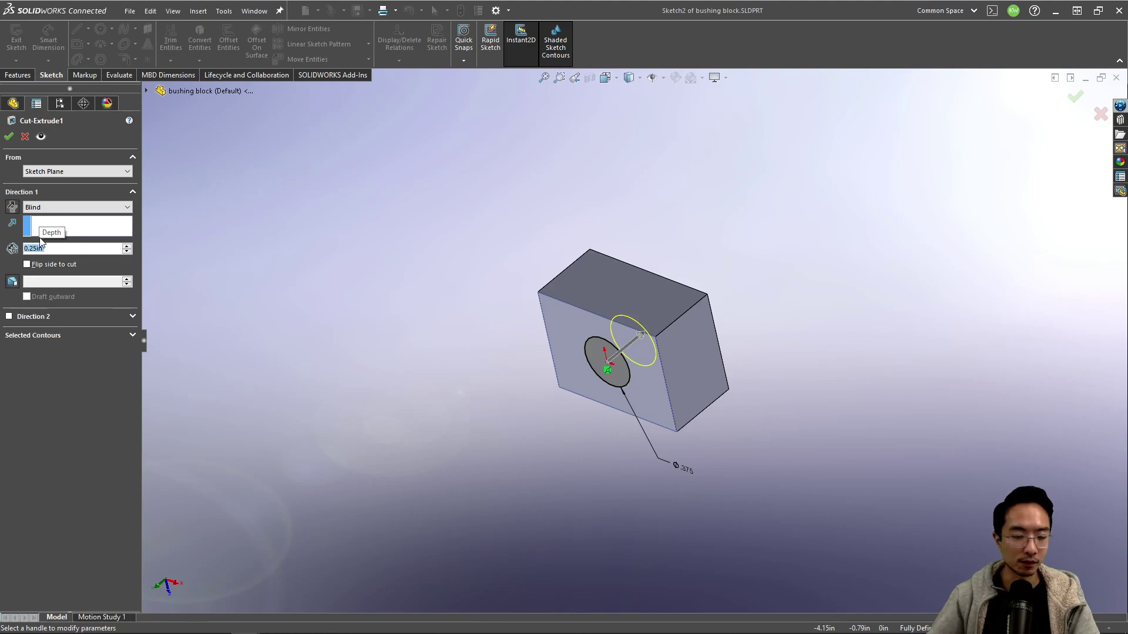
pyautogui.click(9, 137)
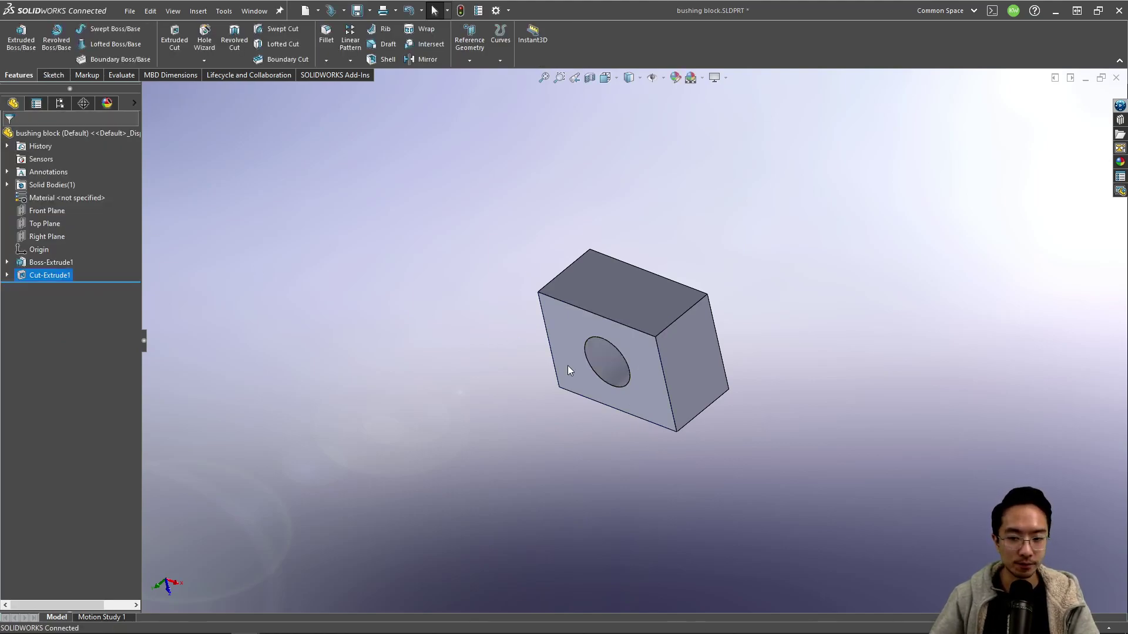
# Sketch a circle at the origin on the shallow hole's bottom face, viewed normal to it
pyautogui.moveTo(567, 370); pyautogui.dragTo(610, 264, button='middle')
pyautogui.scroll(-3, 640, 398)
pyautogui.click(639, 397)
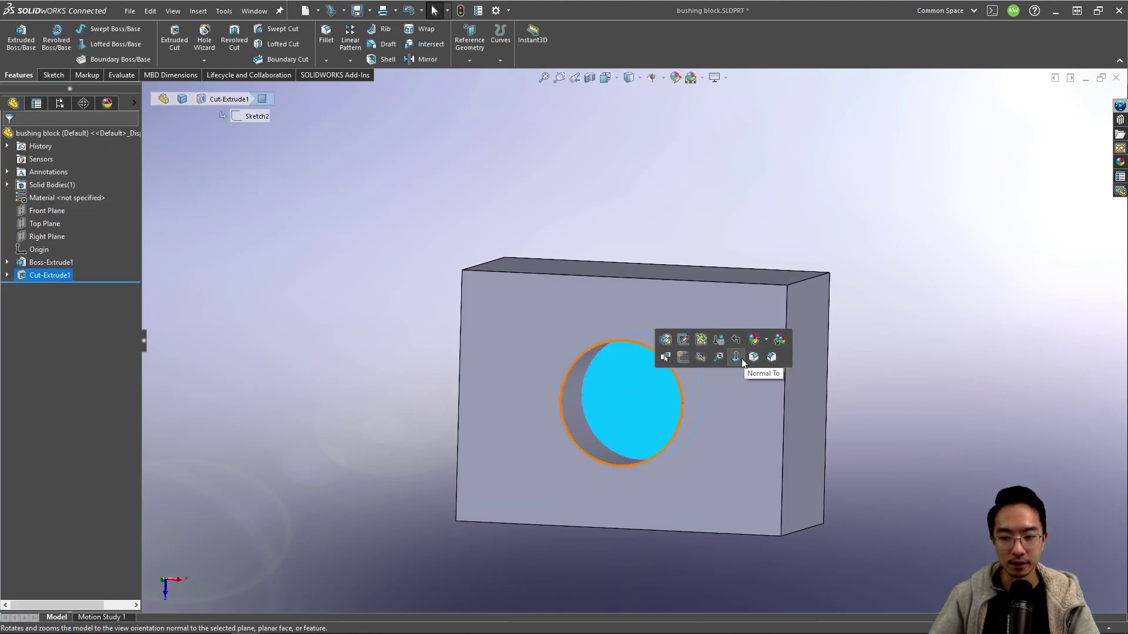
pyautogui.click(735, 356)
pyautogui.click(52, 75)
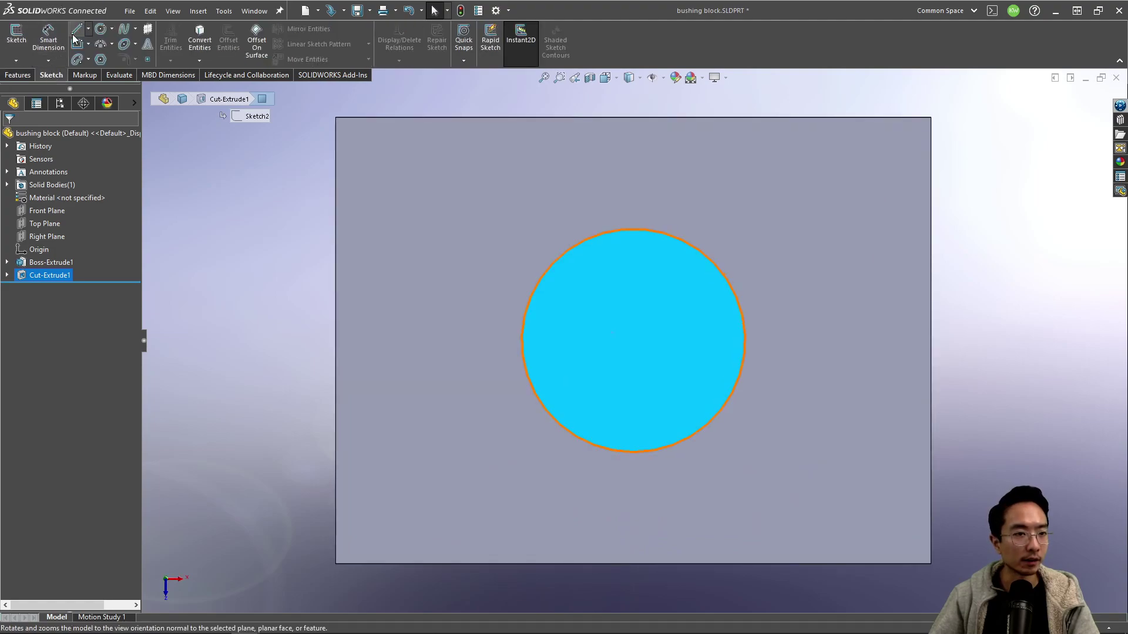
pyautogui.click(100, 29)
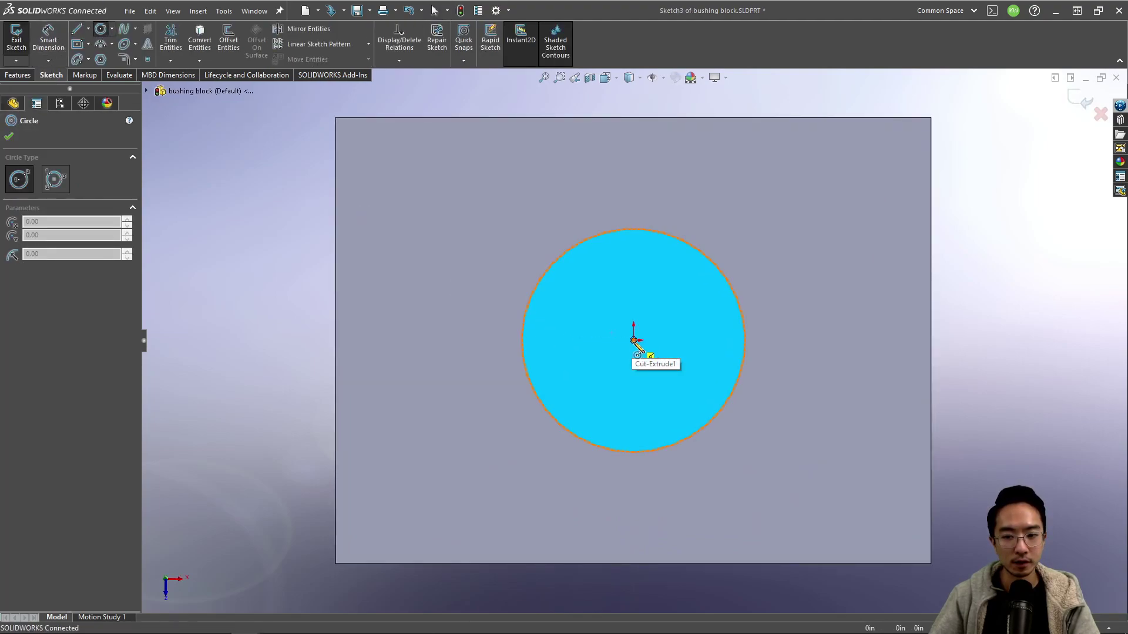
pyautogui.moveTo(634, 341)
pyautogui.mouseDown()
pyautogui.moveTo(670, 284)
pyautogui.moveTo(697, 341)
pyautogui.mouseUp()
# Dimension the circle to 0.300 in diameter and extrude-cut it Through All
pyautogui.moveTo(775, 504); pyautogui.dragTo(771, 322, button='right')
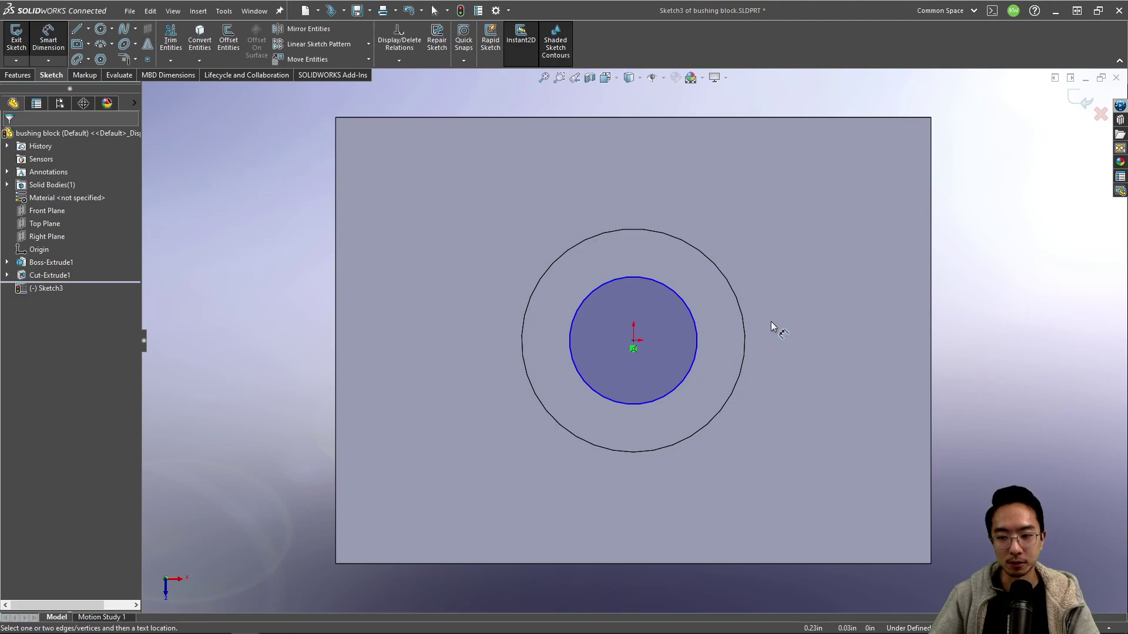
pyautogui.click(672, 388)
pyautogui.scroll(2, 745, 513)
pyautogui.click(787, 531)
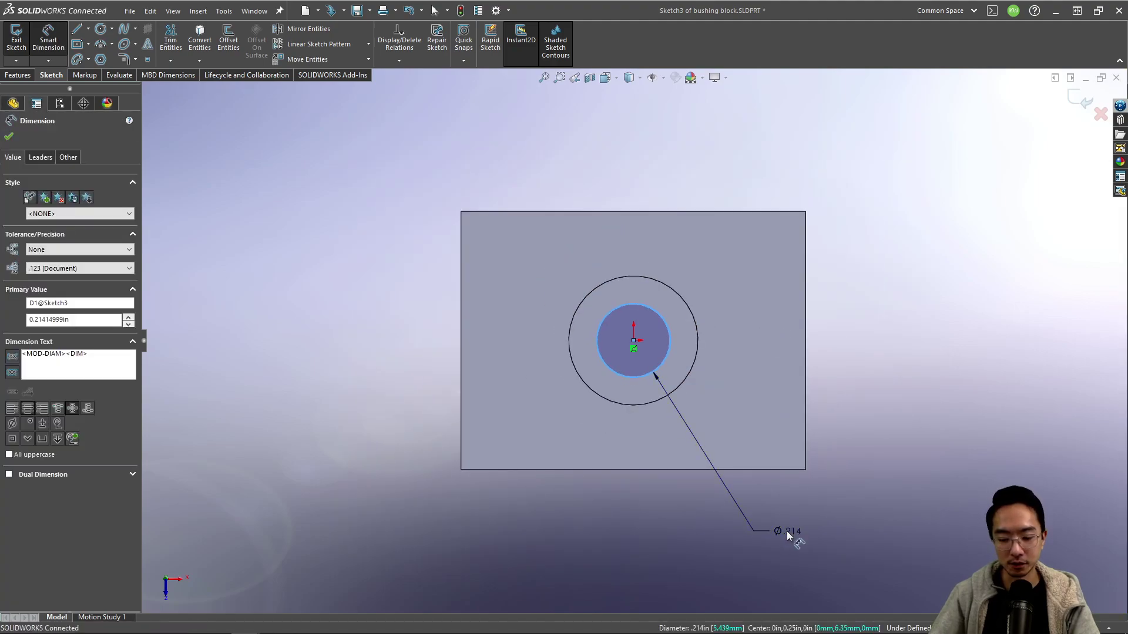
pyautogui.write('0.3')
pyautogui.press('Return')
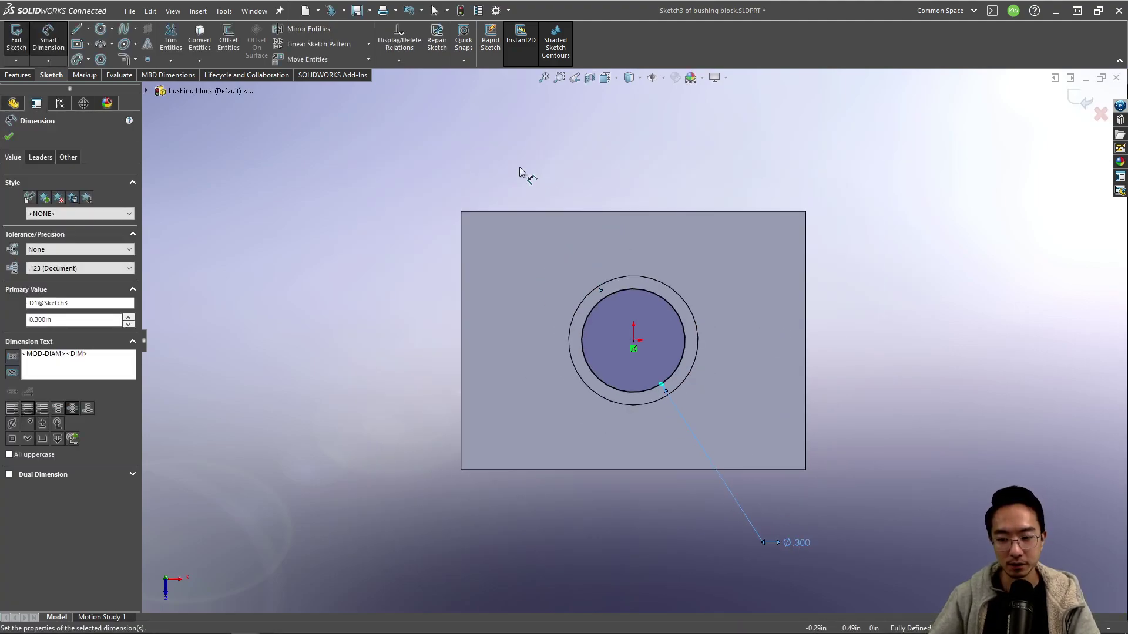
pyautogui.click(8, 135)
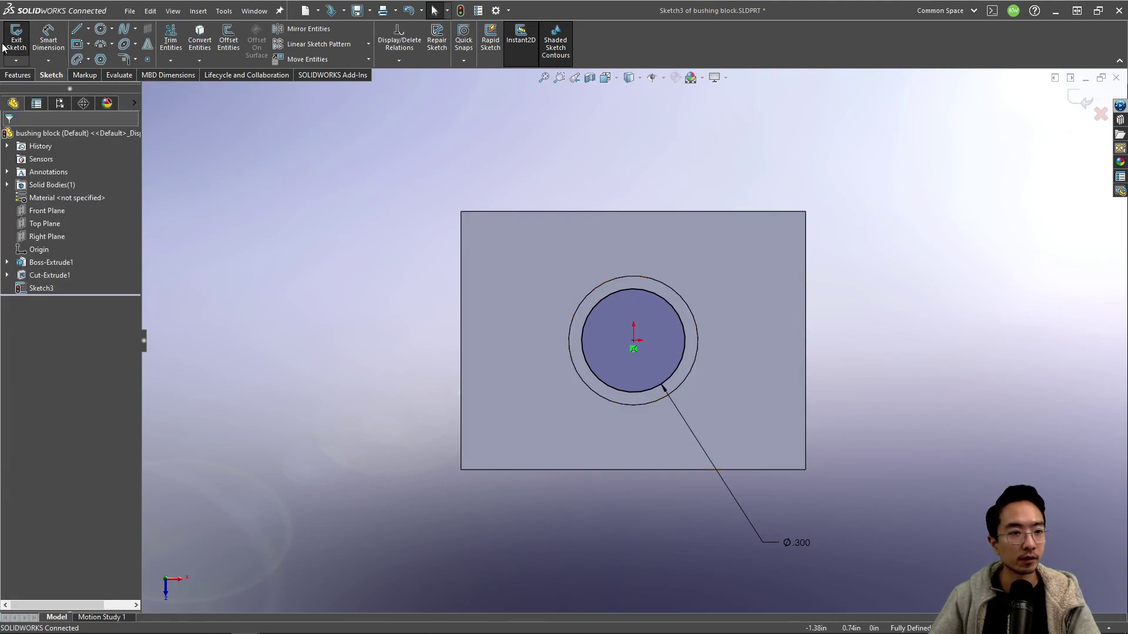
pyautogui.click(17, 75)
pyautogui.click(175, 37)
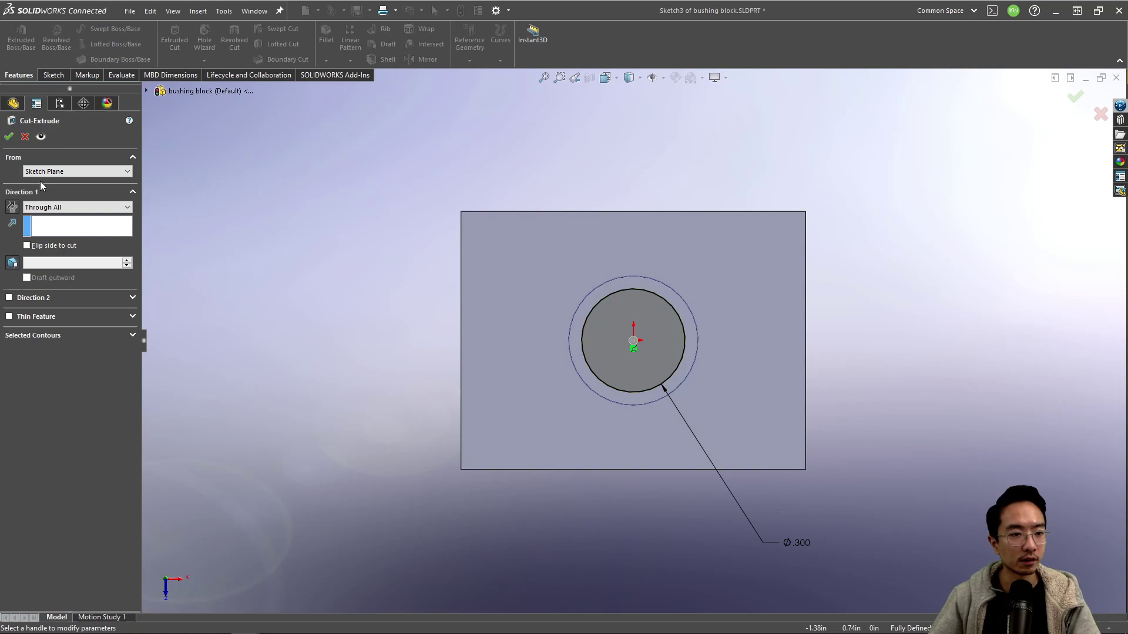
pyautogui.click(13, 138)
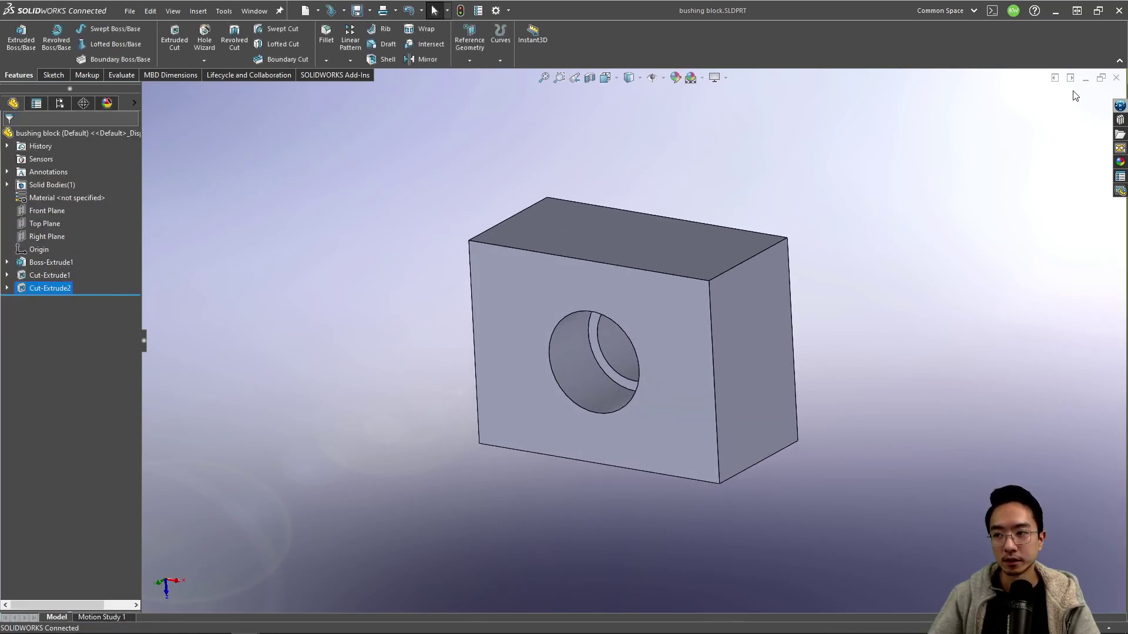
# Tile the windows and rebuild Assem3 with the updated bushing block
pyautogui.click(1055, 78)
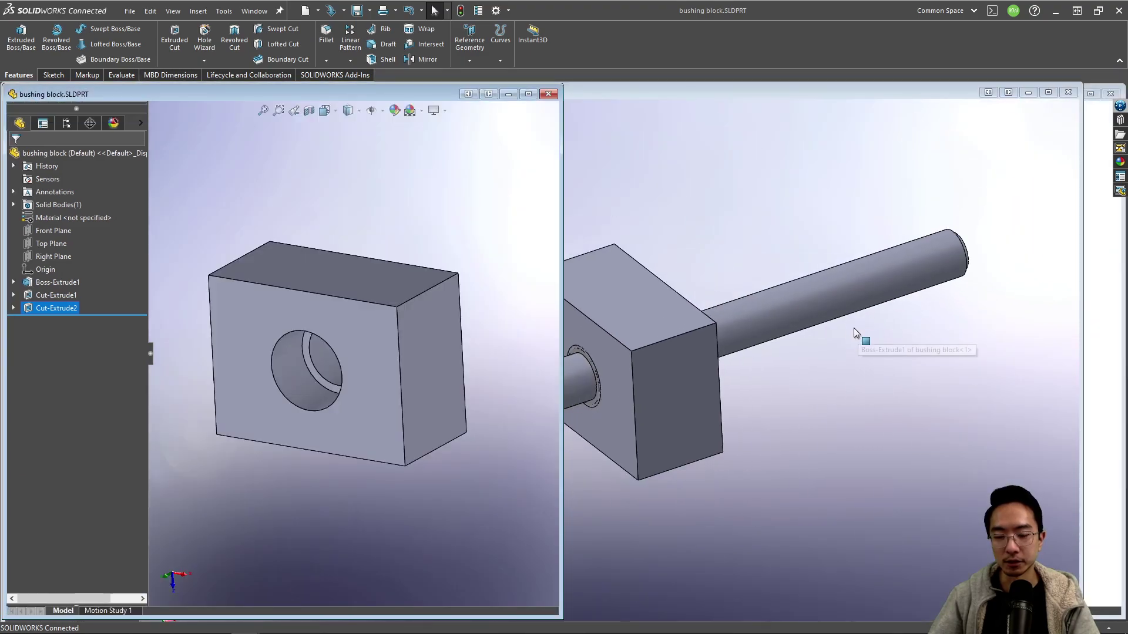
pyautogui.click(712, 368)
pyautogui.click(695, 349)
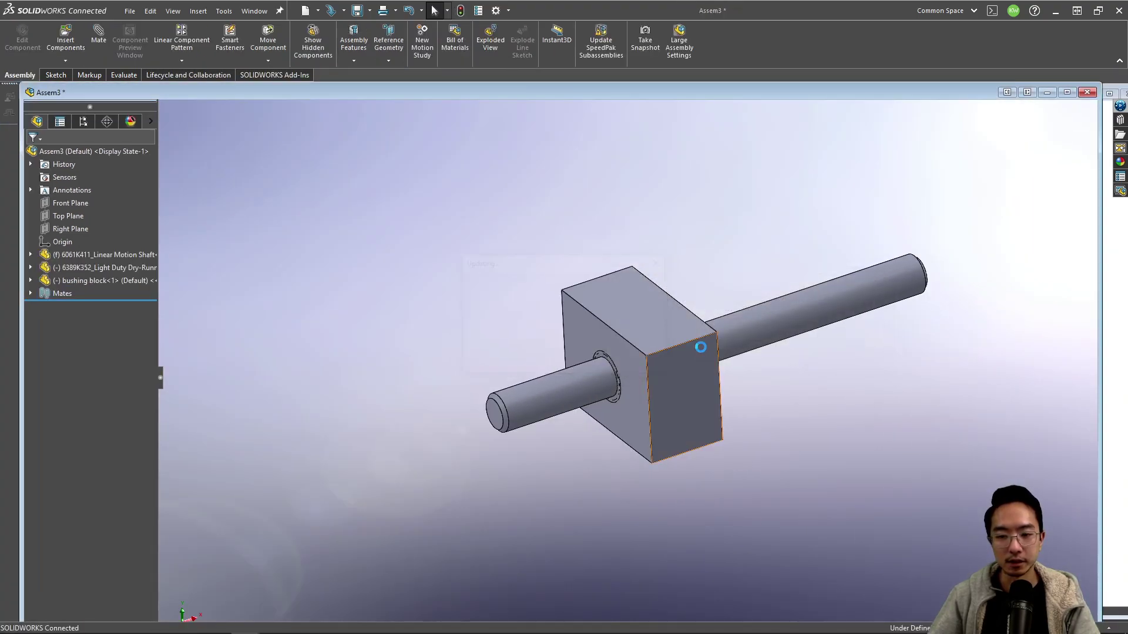
# Delete the old Coincident1 mate from the assembly
pyautogui.click(30, 294)
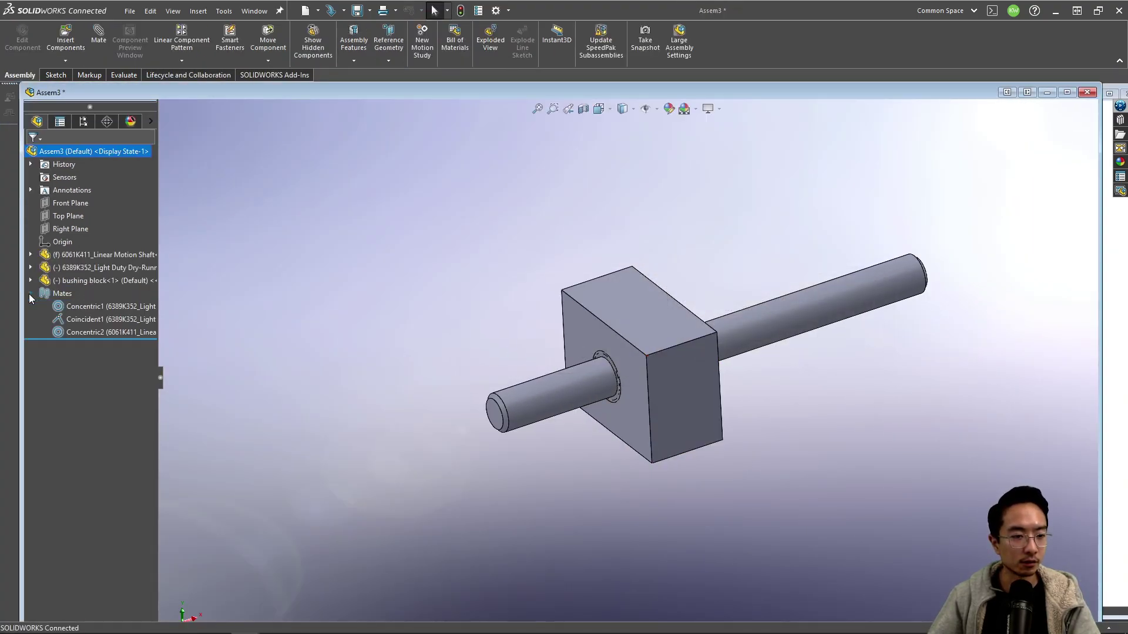
pyautogui.click(83, 332)
pyautogui.click(78, 325)
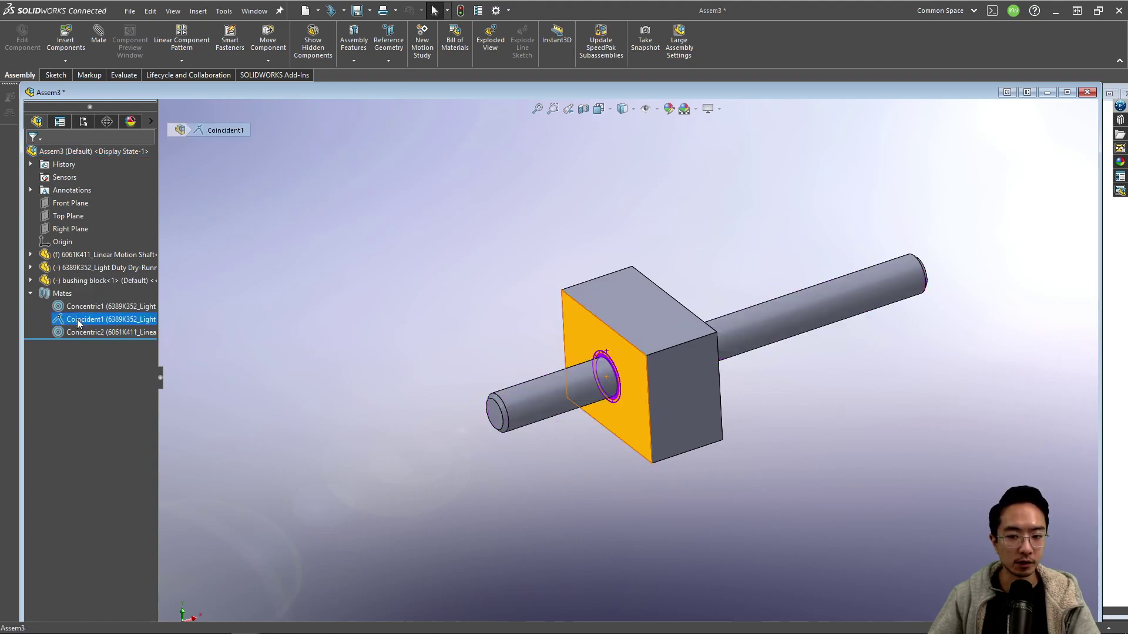
pyautogui.rightClick(78, 322)
pyautogui.click(116, 376)
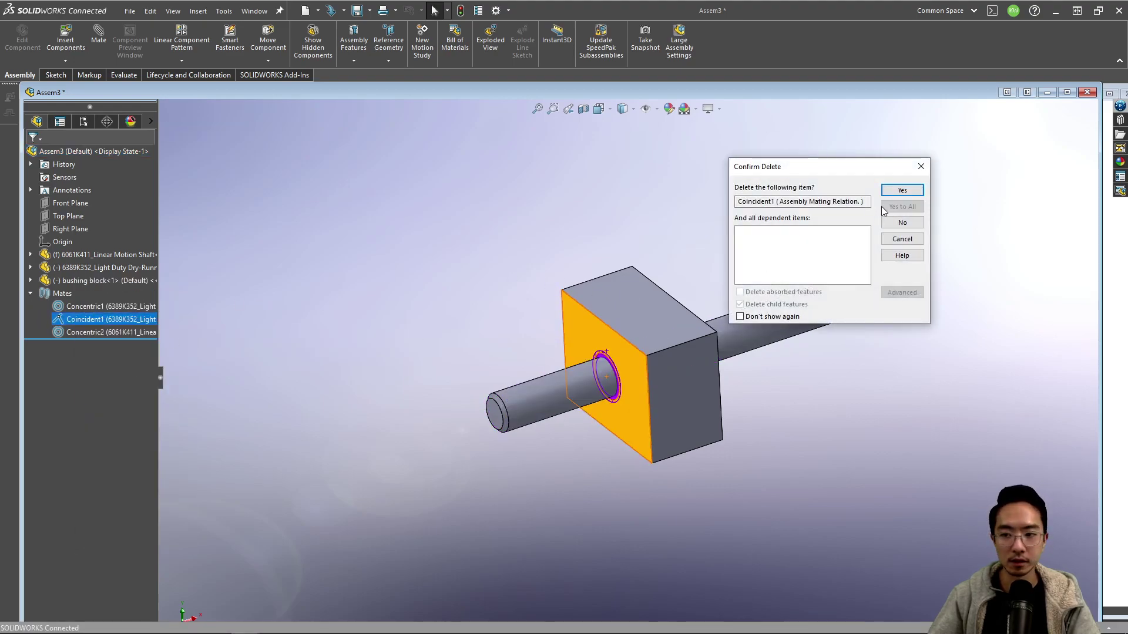
pyautogui.click(903, 191)
# Slide the block over the bearing and mate the bore's step face coincident to the bearing's end face
pyautogui.moveTo(683, 384); pyautogui.dragTo(799, 354)
pyautogui.moveTo(799, 357); pyautogui.dragTo(695, 345, button='middle')
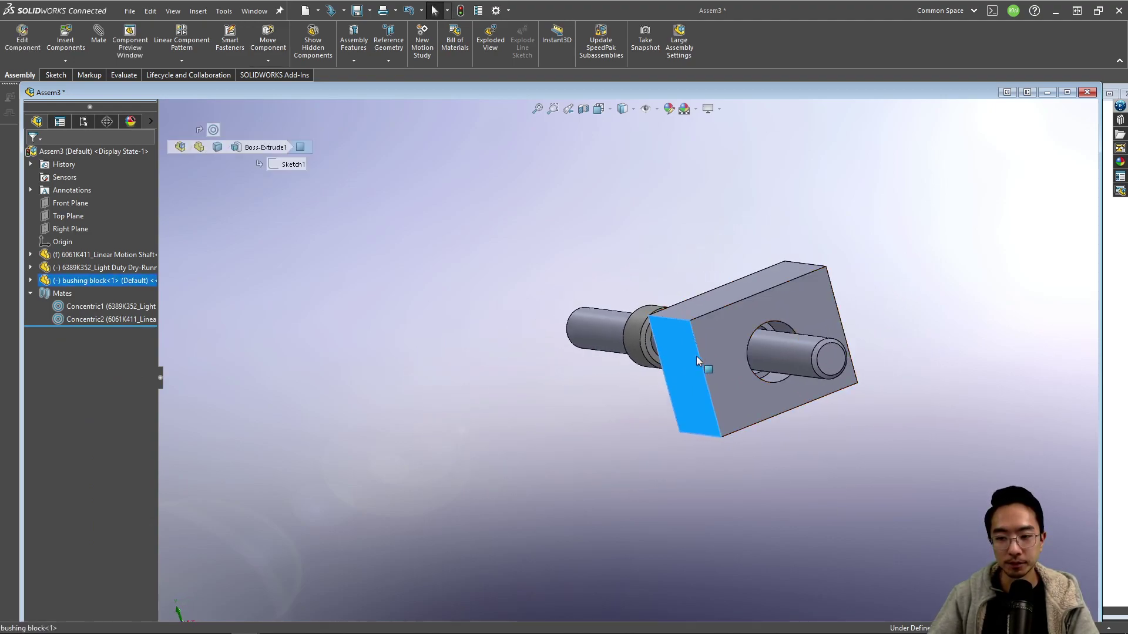
pyautogui.moveTo(696, 356); pyautogui.dragTo(522, 323)
pyautogui.scroll(-8, 587, 326)
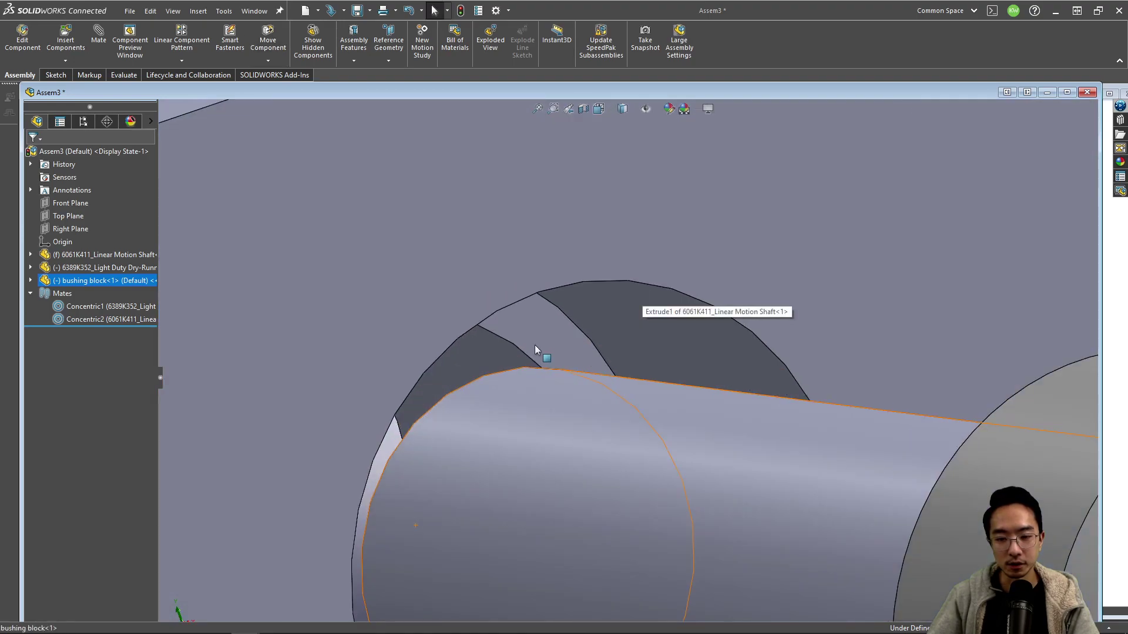
pyautogui.click(595, 339)
pyautogui.click(693, 275)
pyautogui.scroll(10, 743, 379)
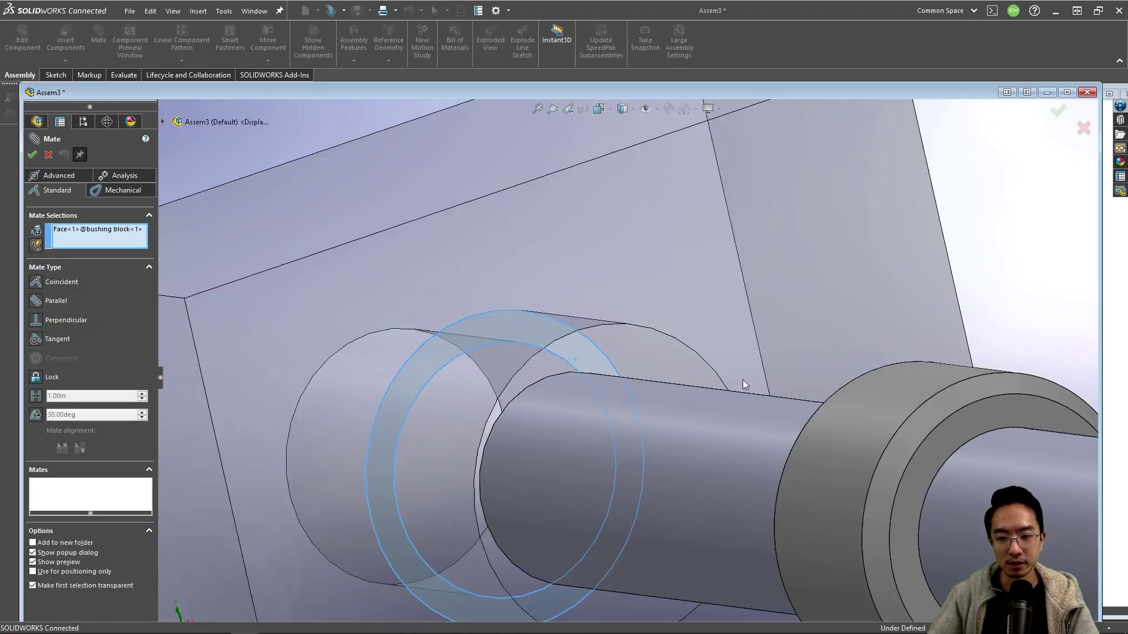
pyautogui.moveTo(794, 374); pyautogui.dragTo(679, 421, button='middle')
pyautogui.scroll(-6, 646, 406)
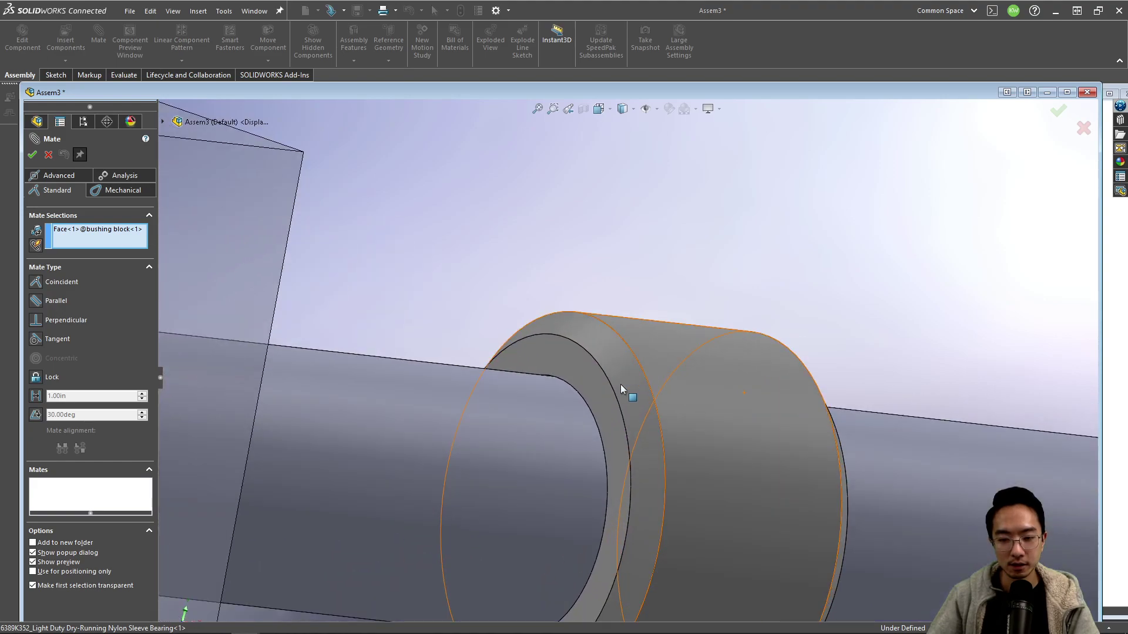
pyautogui.click(594, 382)
pyautogui.press('Return')
pyautogui.scroll(8, 593, 382)
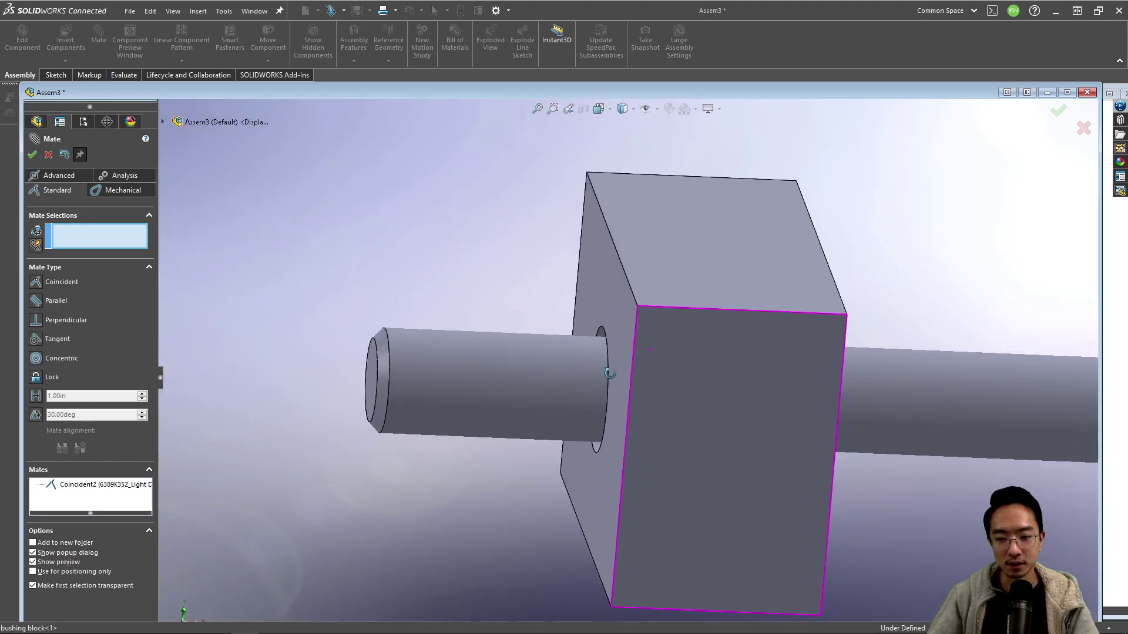
pyautogui.click(1060, 112)
# Check the bearing's seating with a -0.35 in section view through the block, then turn it off
pyautogui.click(798, 269)
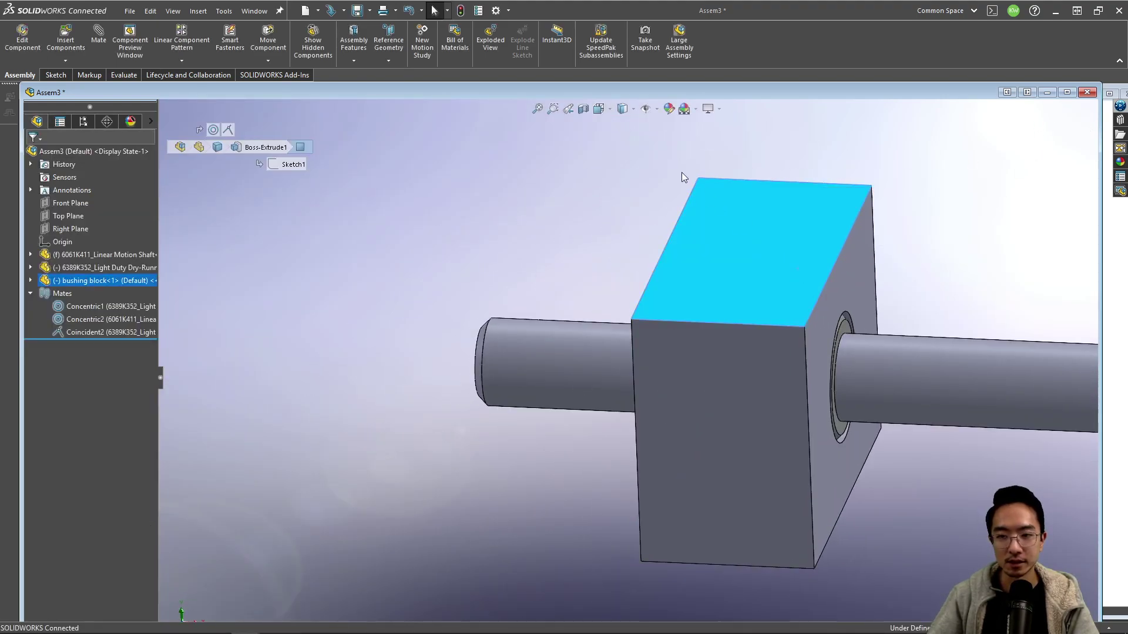
pyautogui.click(583, 109)
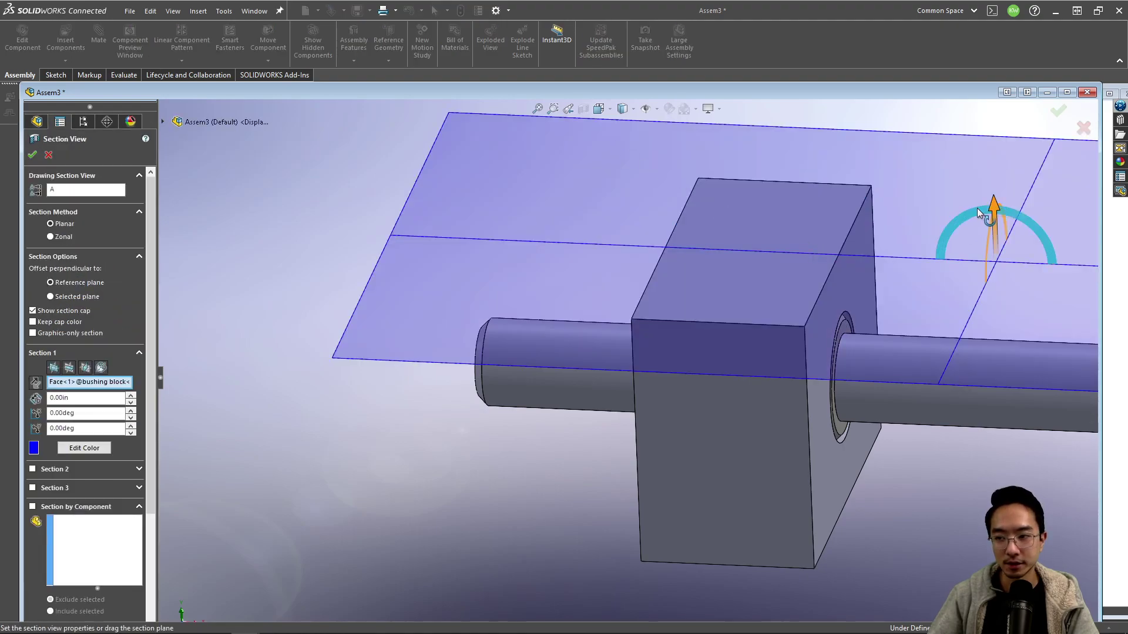
pyautogui.moveTo(992, 204); pyautogui.dragTo(978, 318)
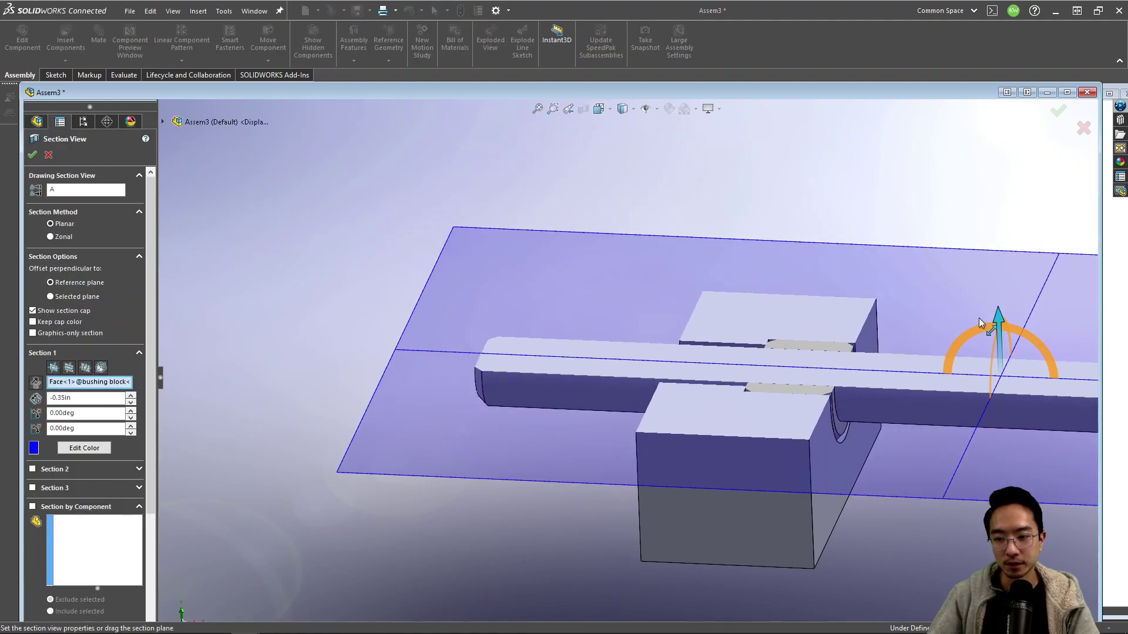
pyautogui.click(1058, 112)
pyautogui.scroll(3, 669, 326)
pyautogui.moveTo(669, 326); pyautogui.dragTo(629, 224, button='middle')
pyautogui.scroll(-3, 629, 224)
pyautogui.scroll(-2, 559, 211)
pyautogui.moveTo(558, 211); pyautogui.dragTo(674, 297, button='middle')
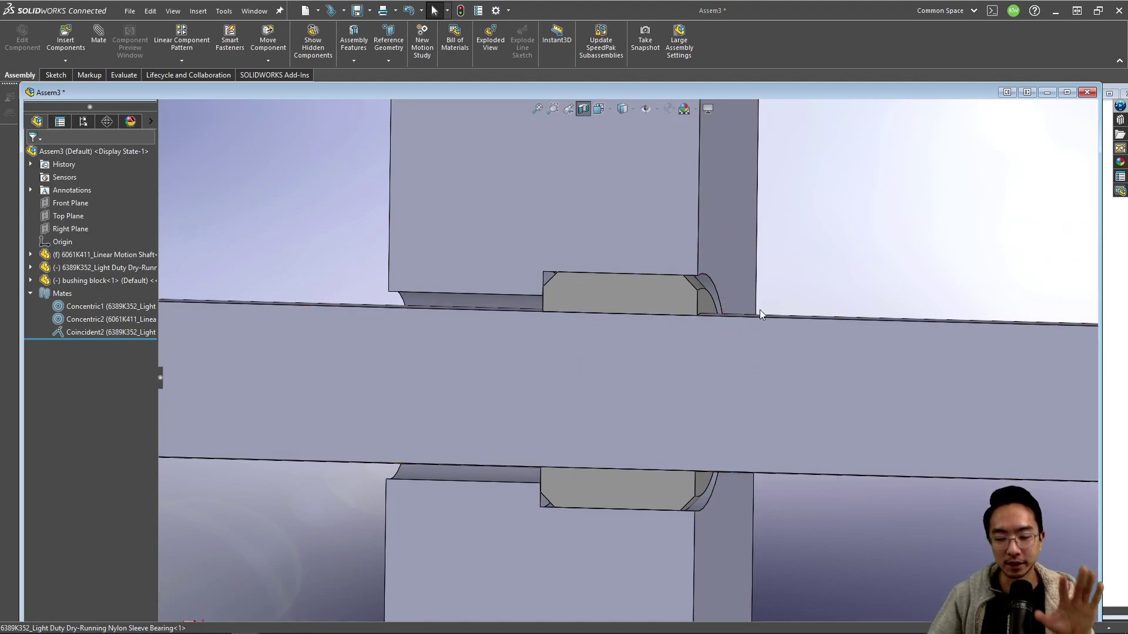
pyautogui.click(583, 108)
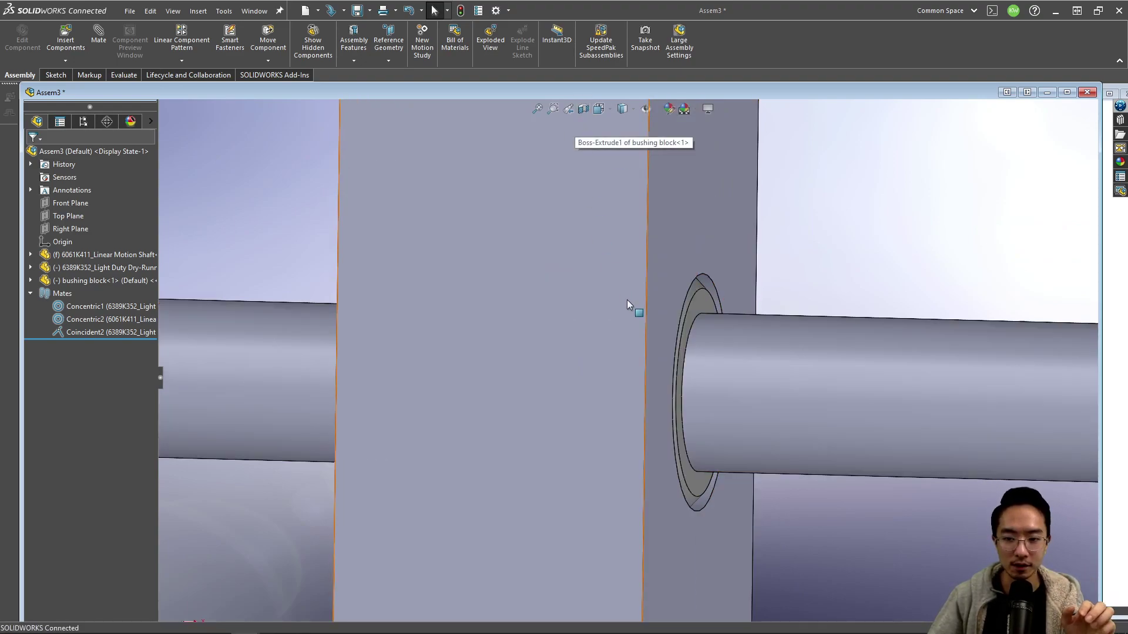
pyautogui.moveTo(634, 307); pyautogui.dragTo(617, 353, button='middle')
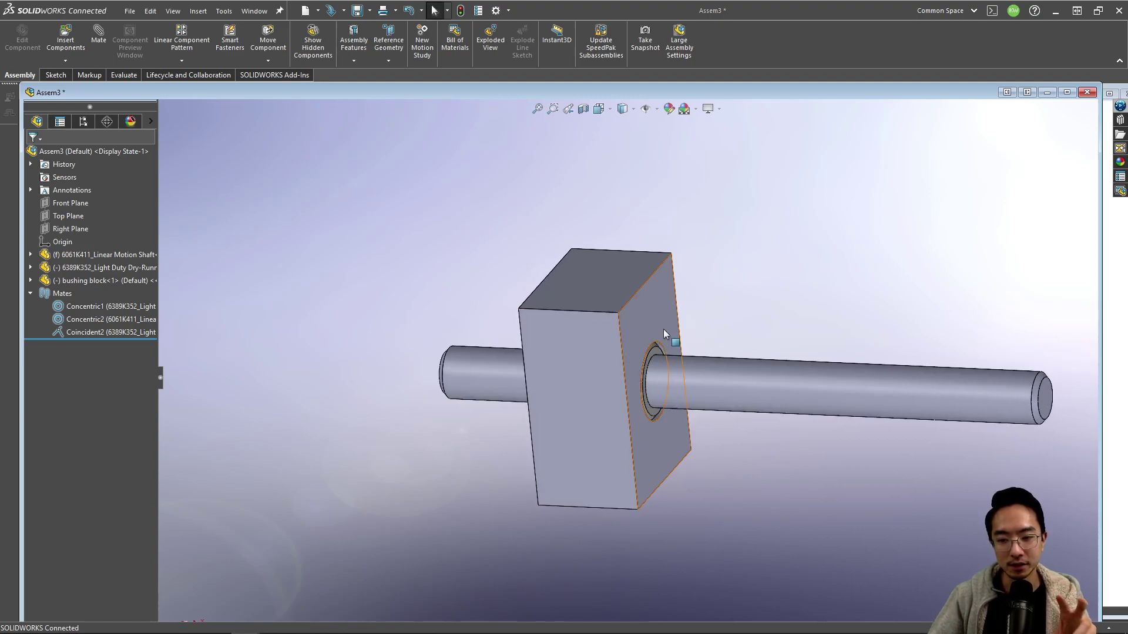
# Tile the windows and start a new part document
pyautogui.click(1028, 93)
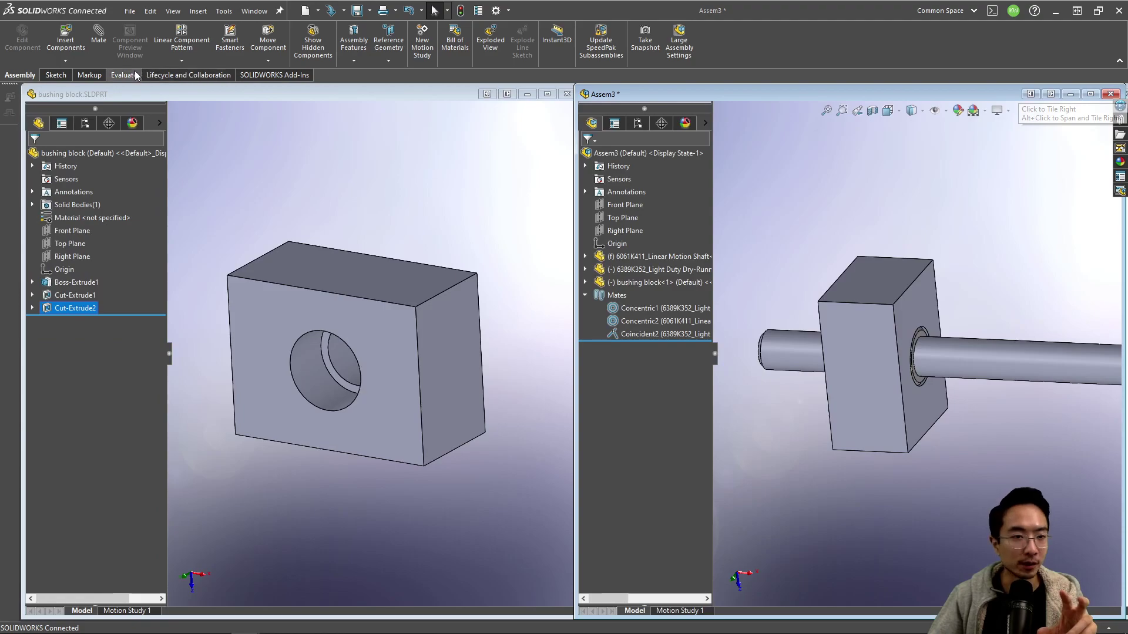
pyautogui.click(130, 12)
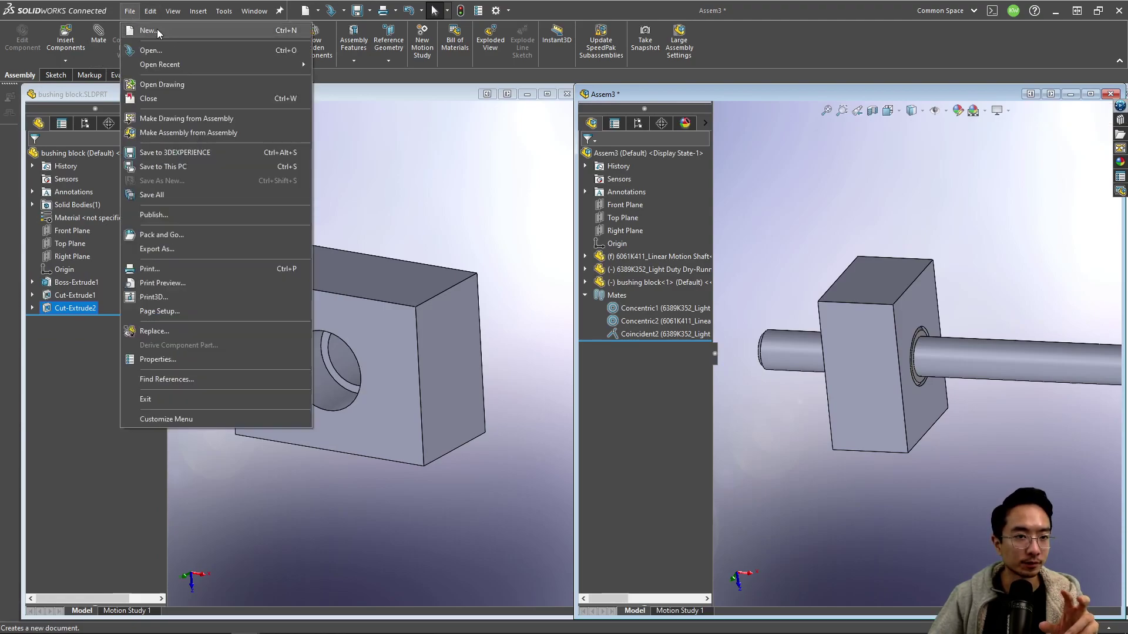
pyautogui.click(147, 31)
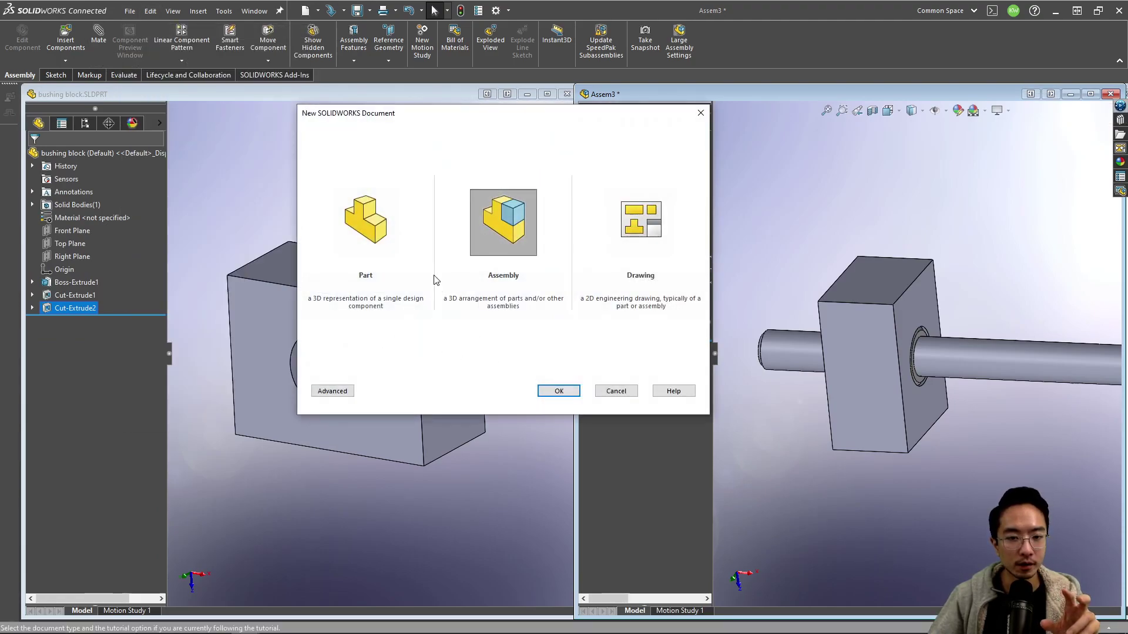
pyautogui.click(365, 222)
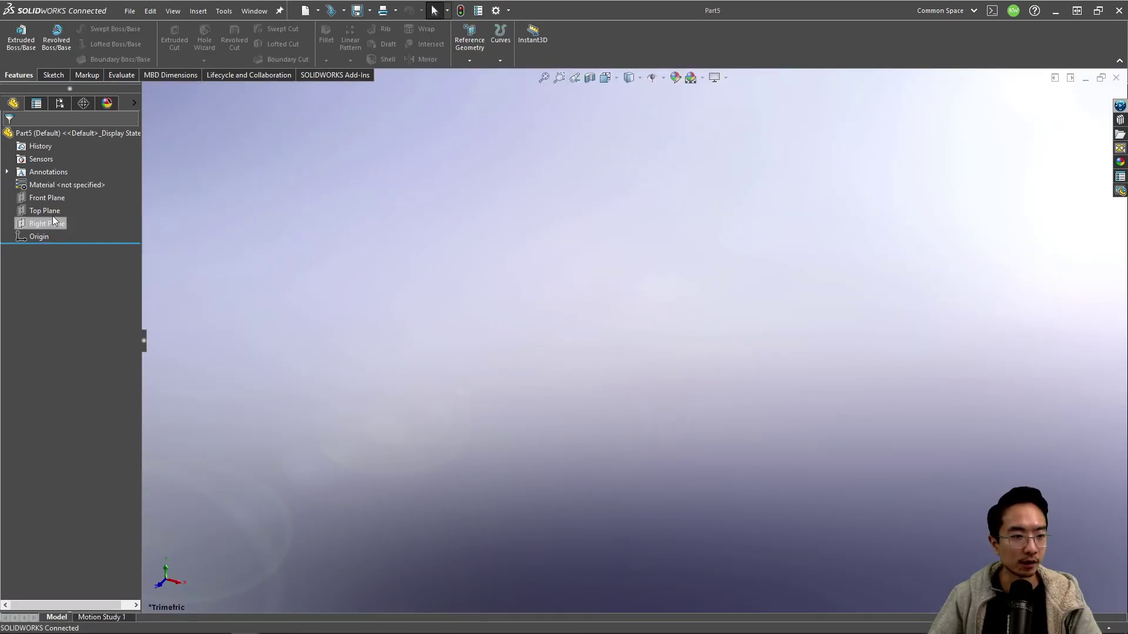
# Sketch a center rectangle at the origin on the Top Plane
pyautogui.click(46, 210)
pyautogui.click(76, 195)
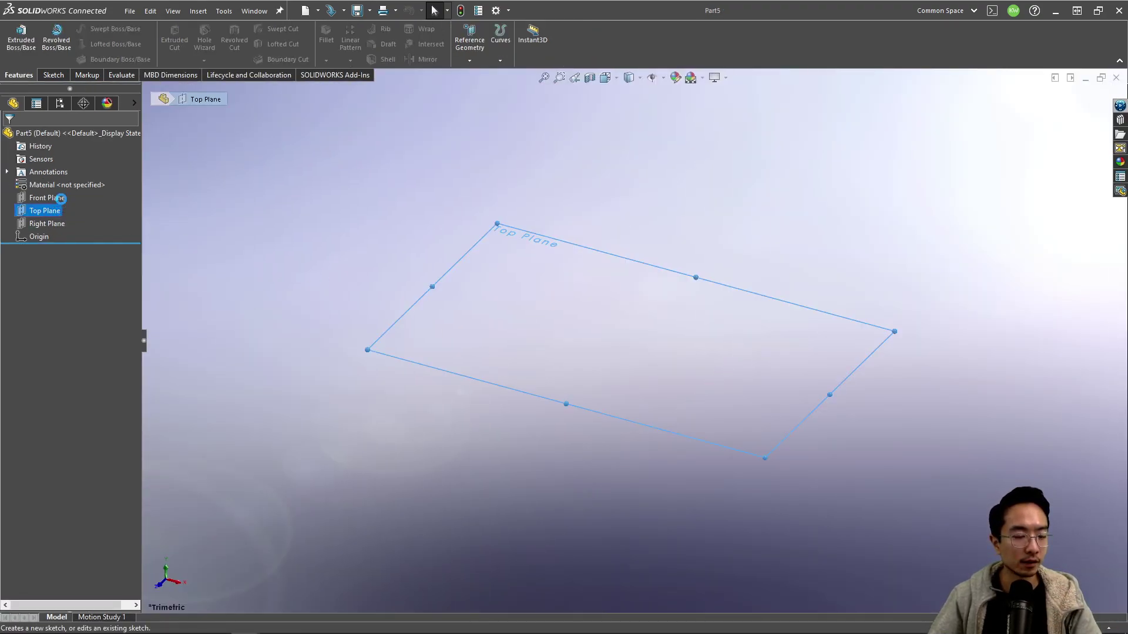
pyautogui.click(77, 44)
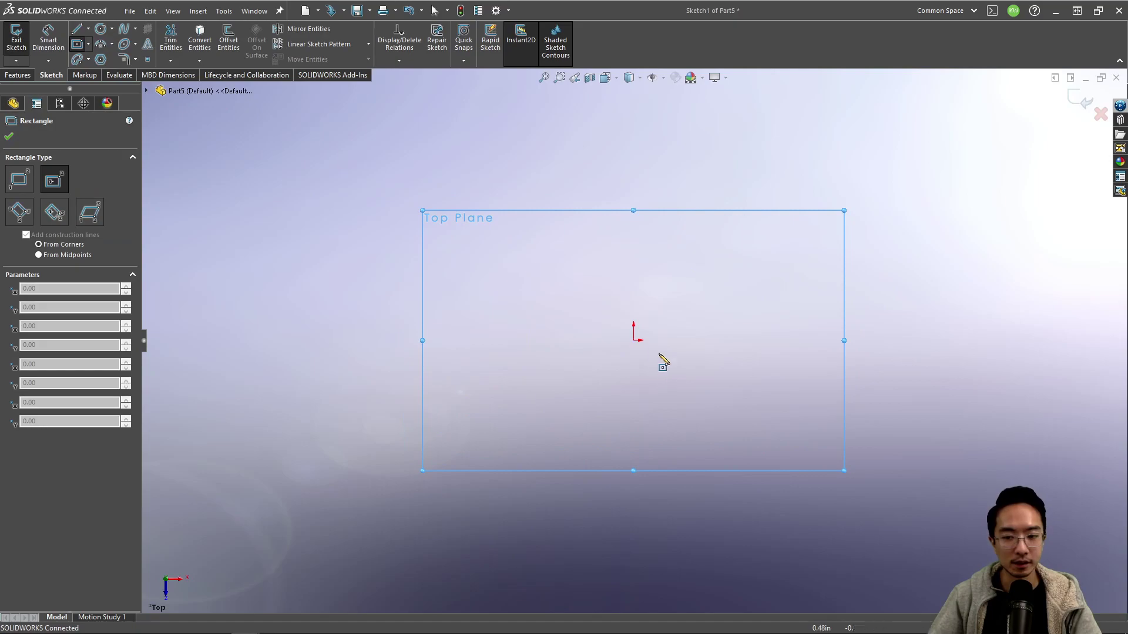
pyautogui.click(633, 340)
pyautogui.click(790, 261)
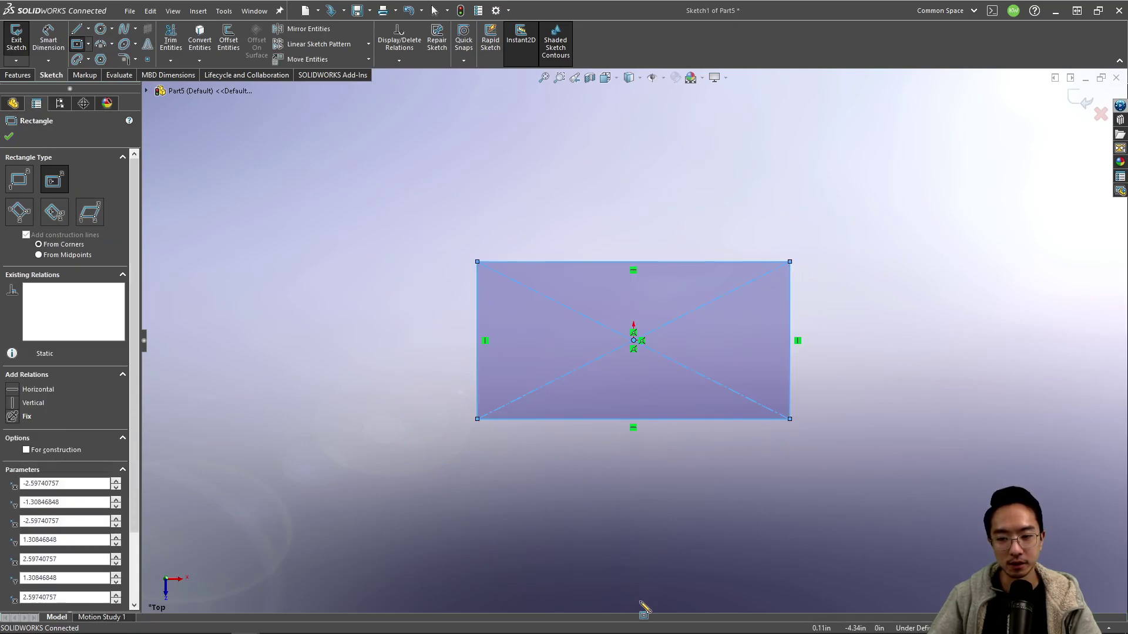
# Dimension the rectangle 1.000 wide by 0.75 high and extrude it into a plate
pyautogui.press('d')
pyautogui.click(635, 420)
pyautogui.click(635, 474)
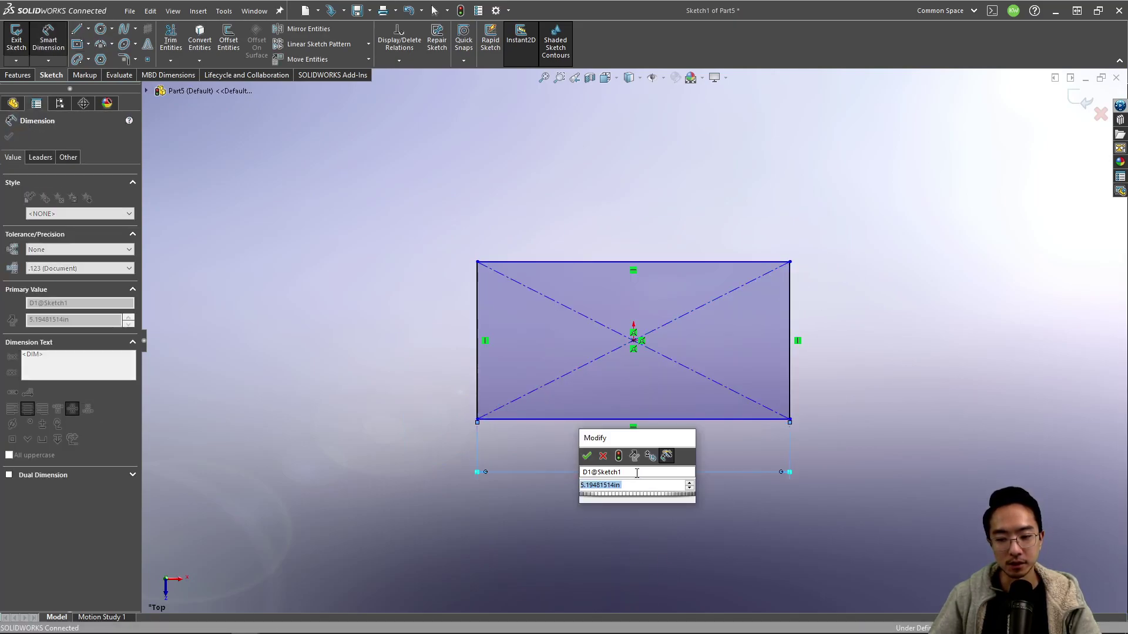
pyautogui.press('Return')
pyautogui.click(477, 371)
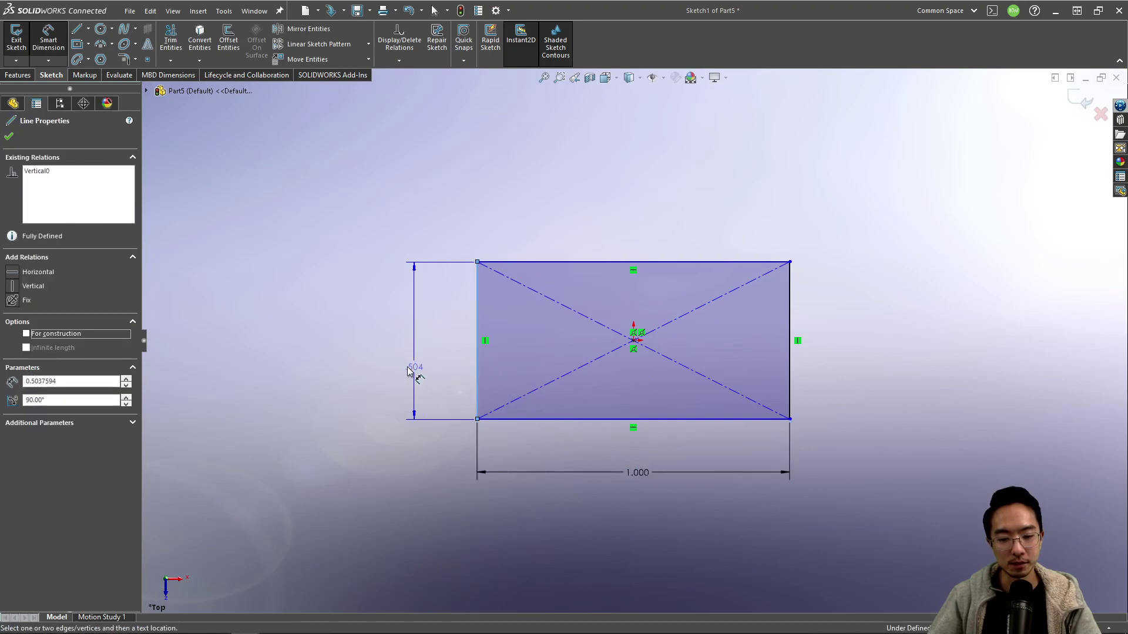
pyautogui.click(407, 370)
pyautogui.write('.75')
pyautogui.press('Return')
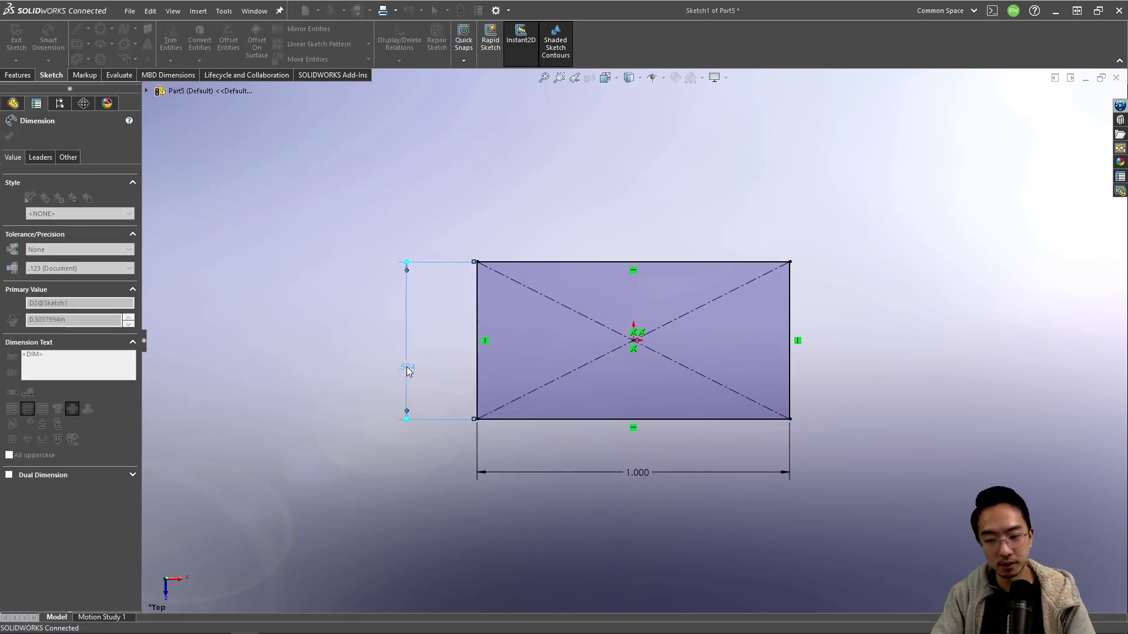
pyautogui.click(18, 75)
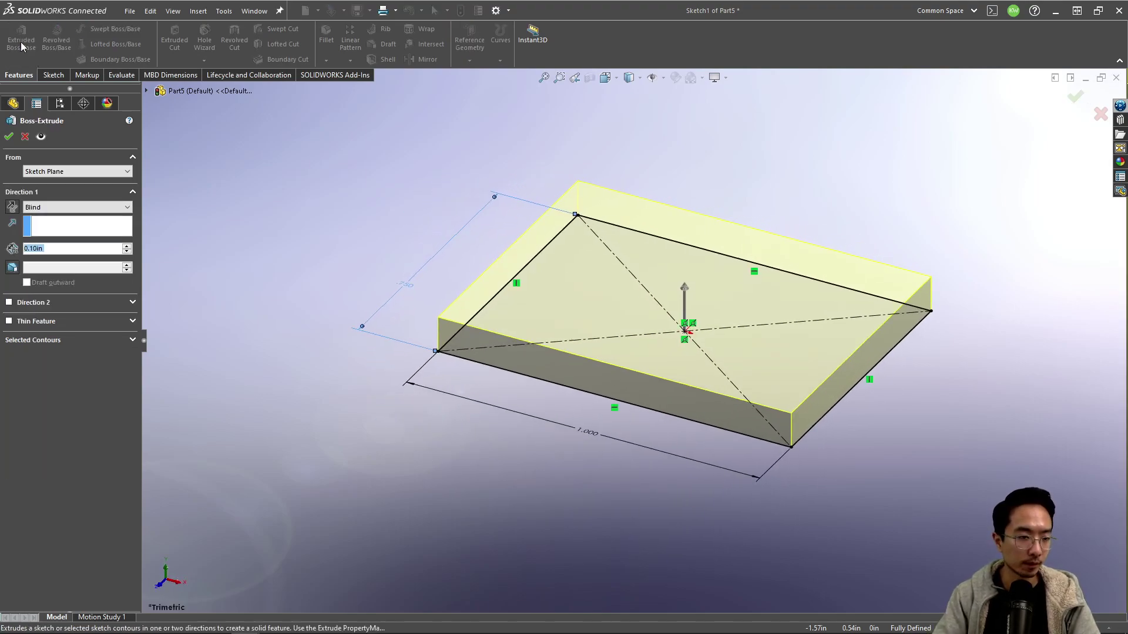
pyautogui.click(8, 136)
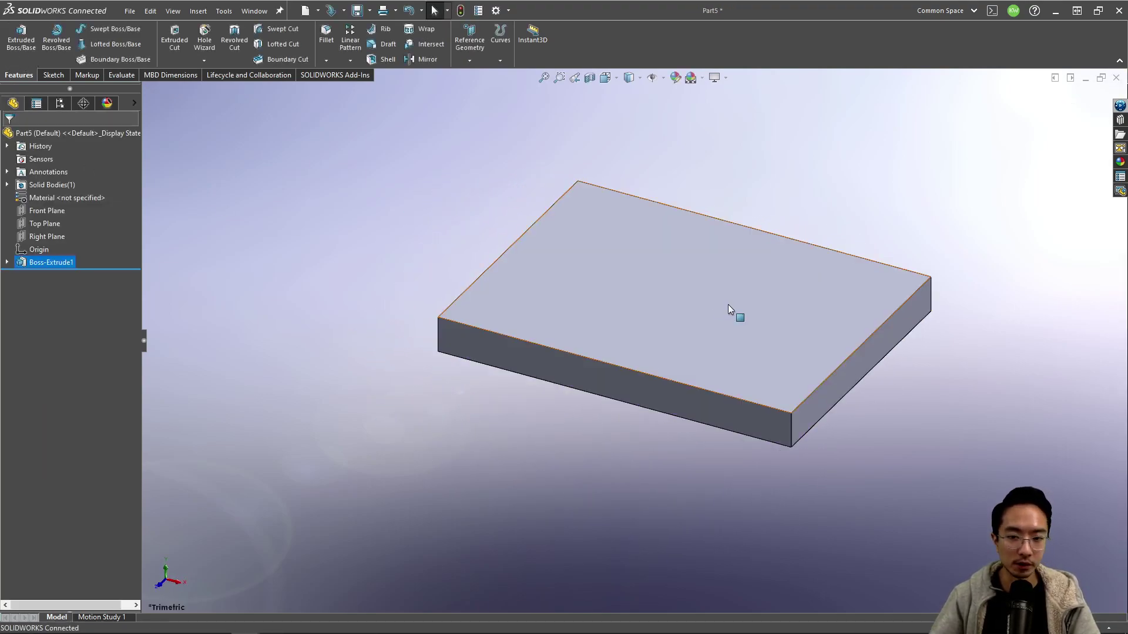
# Sketch a circle centred at the origin on the plate's top face, viewed normal to it
pyautogui.click(652, 282)
pyautogui.click(756, 248)
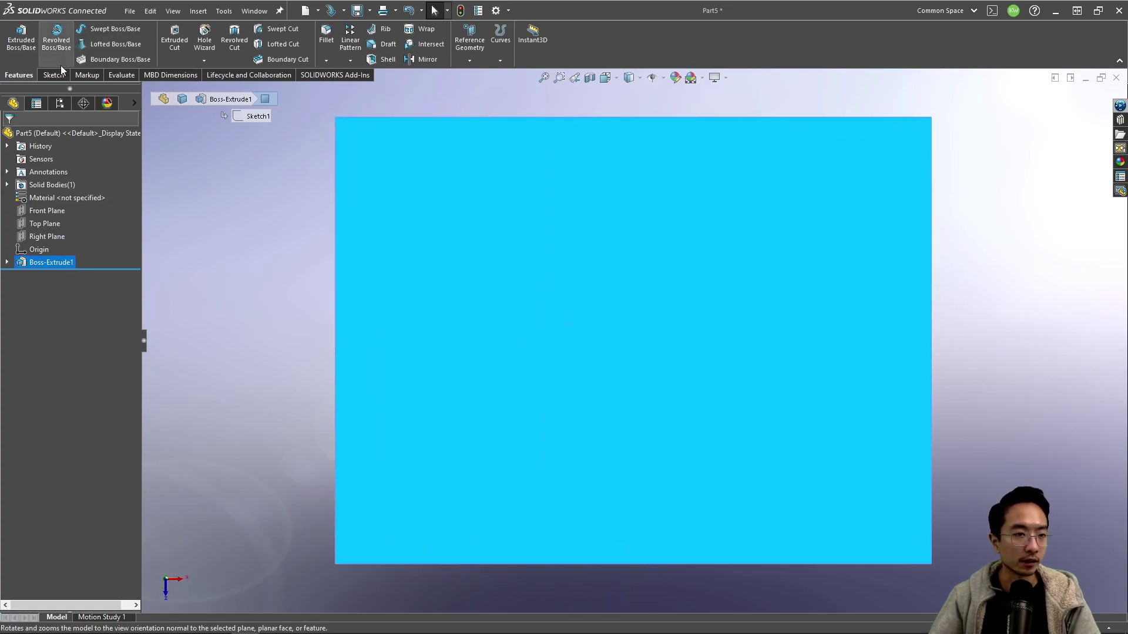
pyautogui.click(57, 73)
pyautogui.click(101, 30)
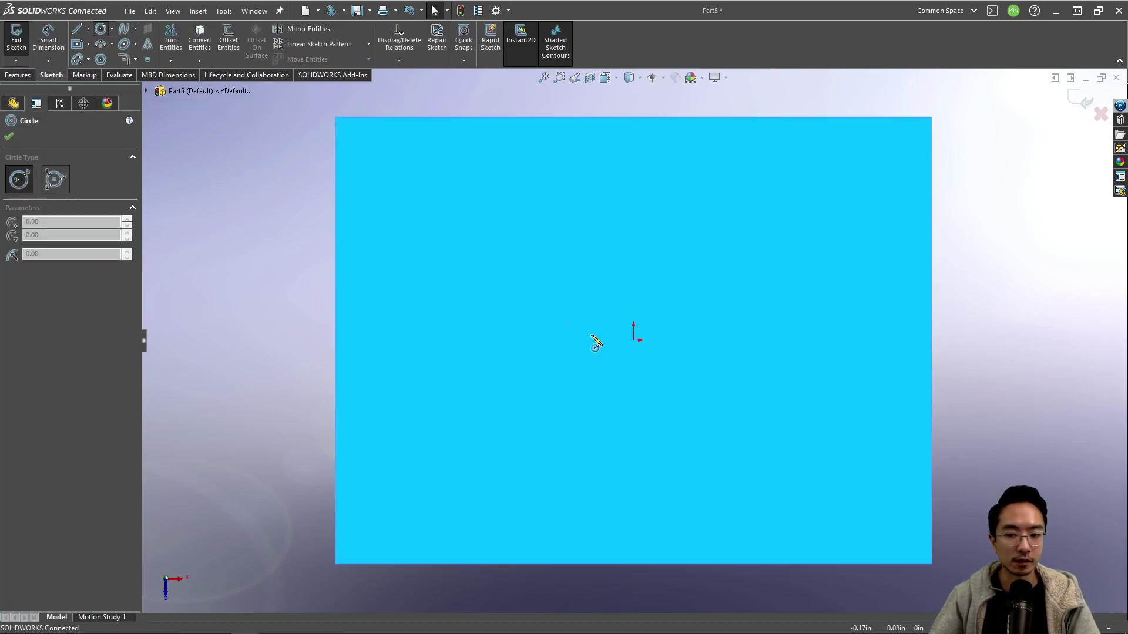
pyautogui.click(634, 340)
pyautogui.click(741, 340)
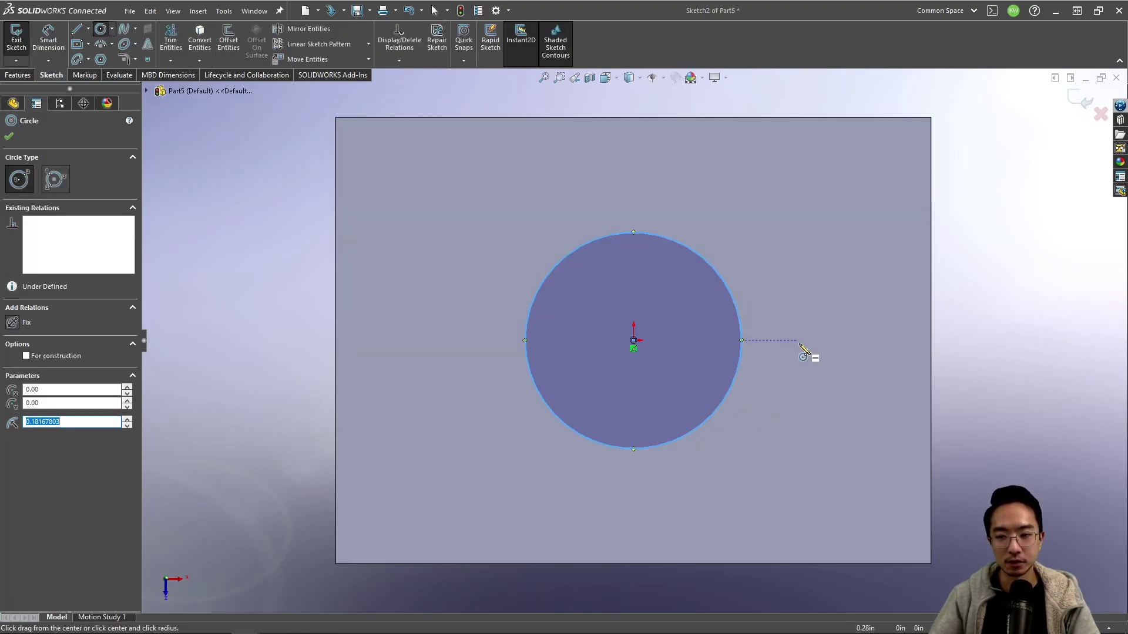
# Dimension the circle to 0.3 in diameter and extrude-cut it Through All
pyautogui.press('d')
pyautogui.click(695, 431)
pyautogui.scroll(5, 712, 453)
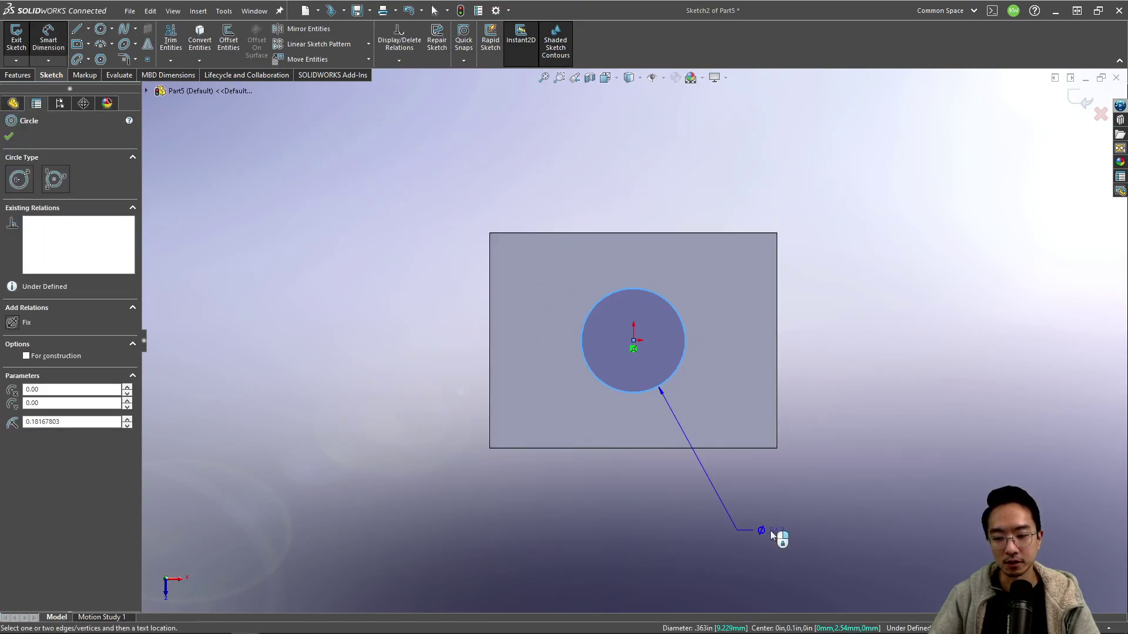
pyautogui.click(777, 527)
pyautogui.write('.300in')
pyautogui.press('Return')
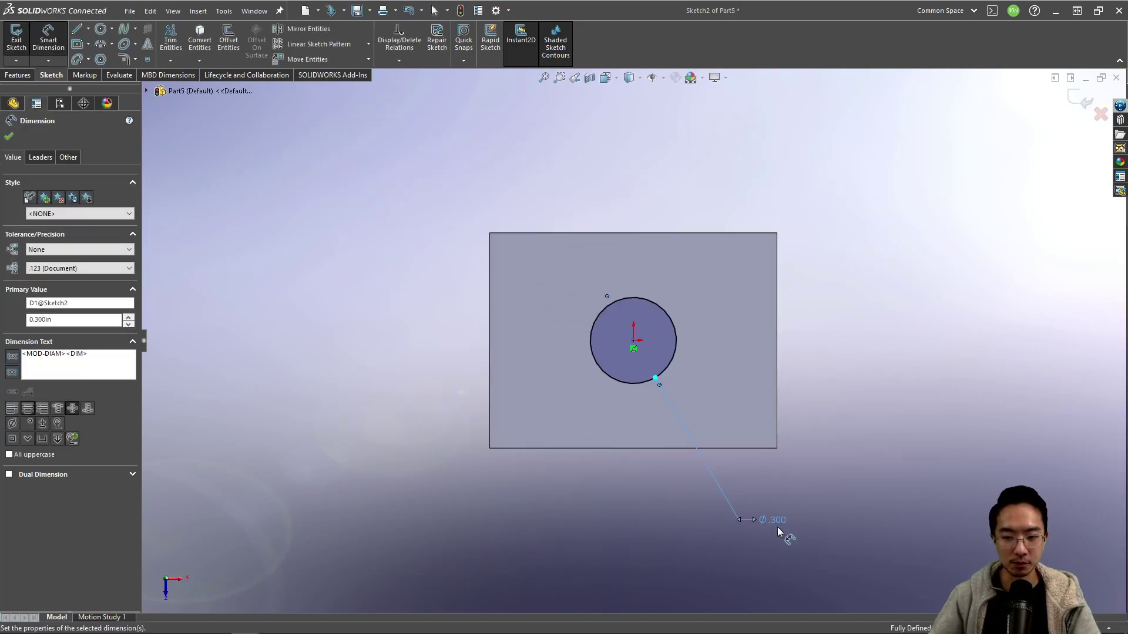
pyautogui.click(17, 76)
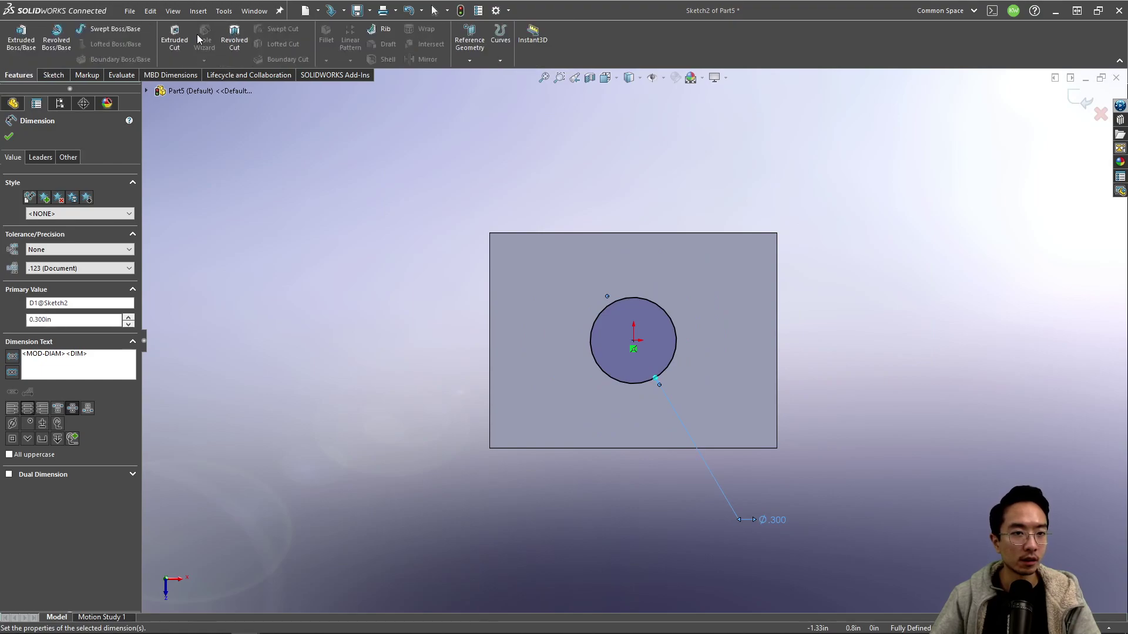
pyautogui.click(175, 37)
pyautogui.click(77, 207)
pyautogui.click(47, 227)
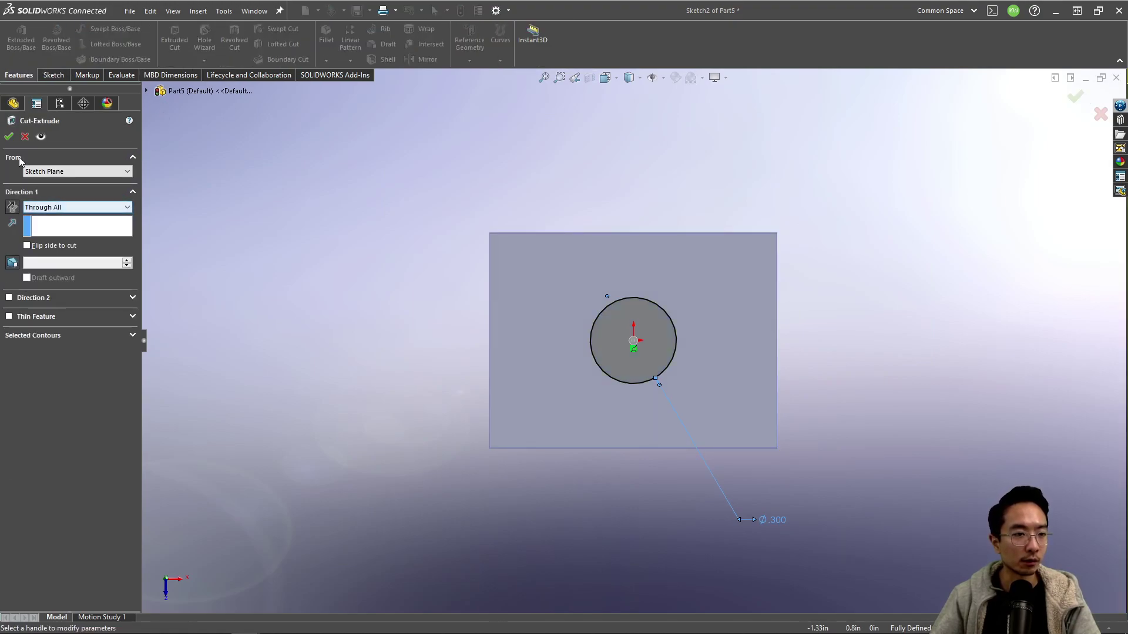
pyautogui.press('Return')
# Save the new part as 'bushing cover'
pyautogui.hotkey('ctrl', 's')
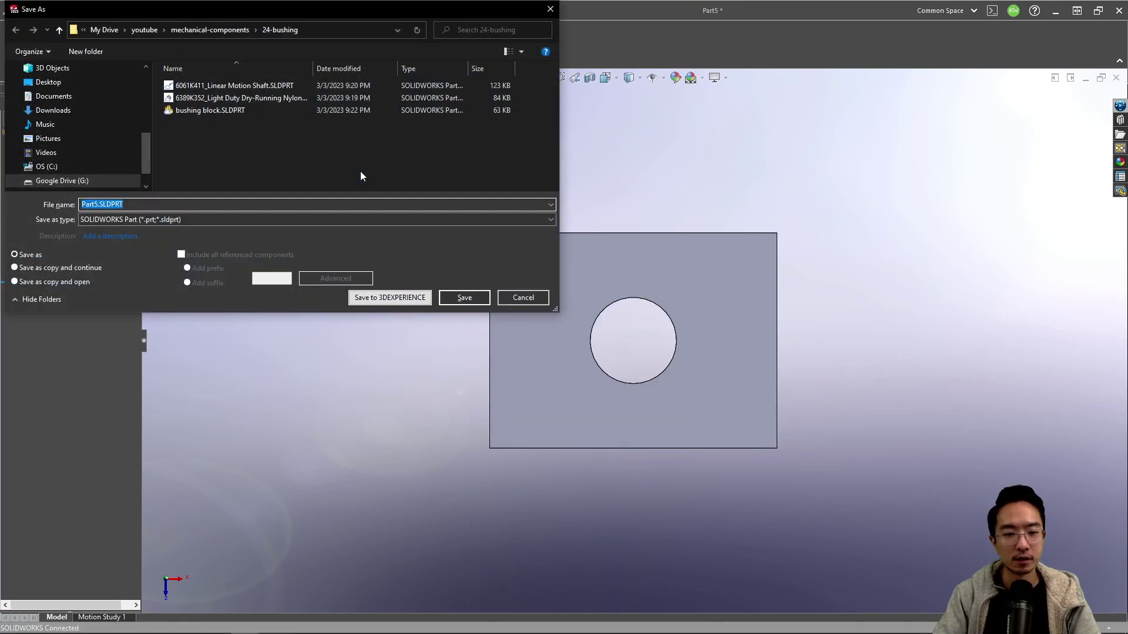
pyautogui.write('bushing cover')
pyautogui.press('Return')
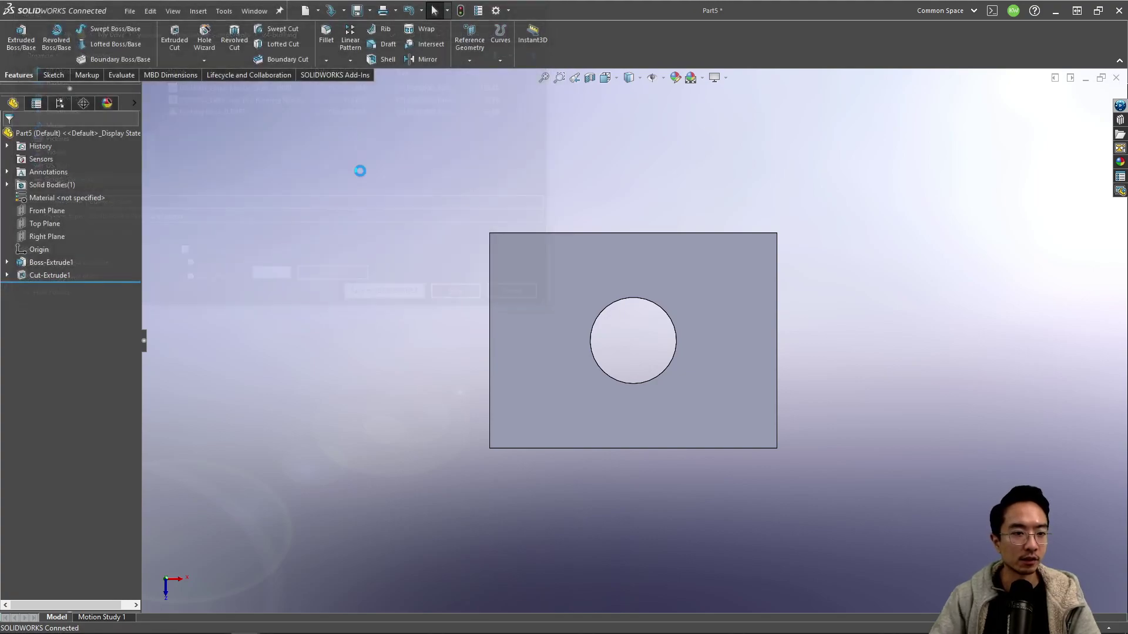
# Insert the bushing cover into Assem3 and mate its hole concentric with the shaft
pyautogui.click(1054, 79)
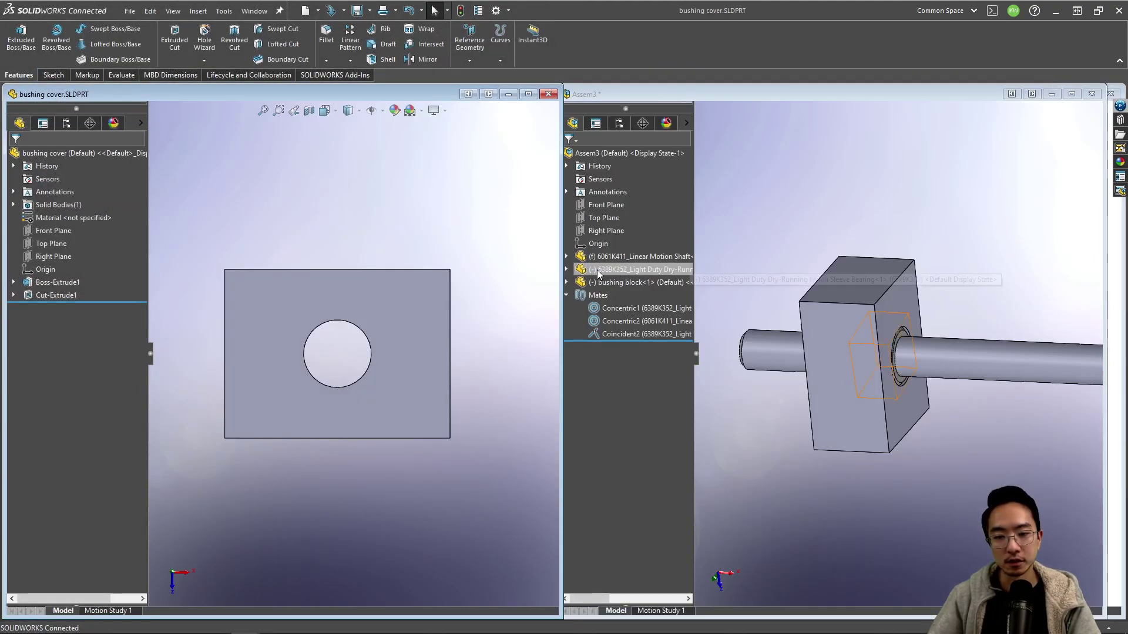
pyautogui.moveTo(403, 323); pyautogui.dragTo(997, 294)
pyautogui.click(1003, 292)
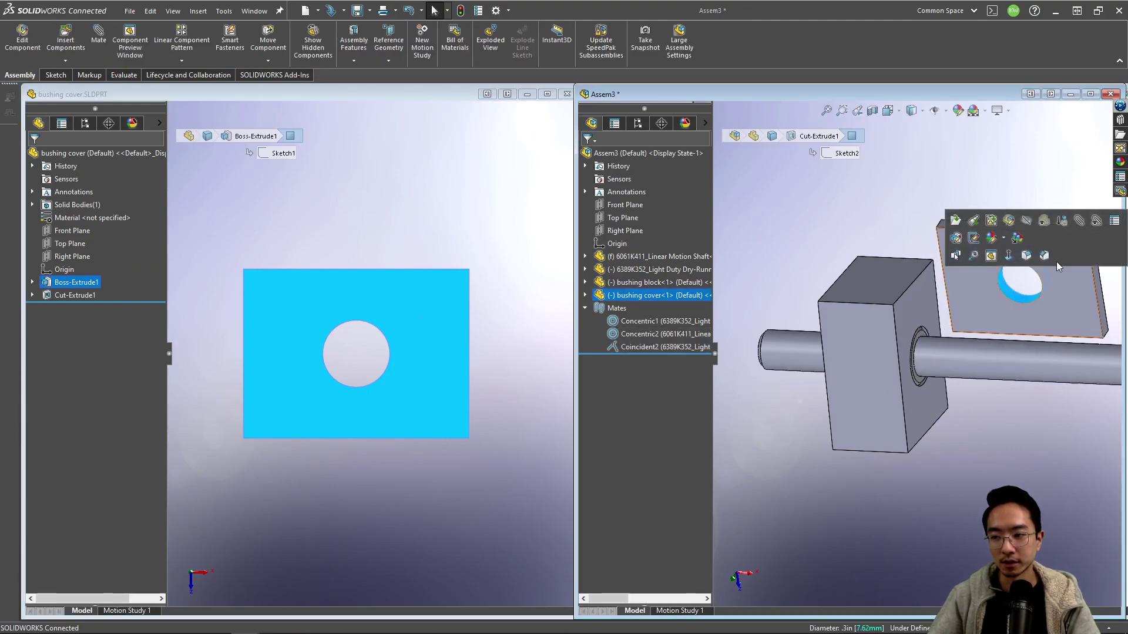
pyautogui.click(1076, 224)
pyautogui.click(964, 354)
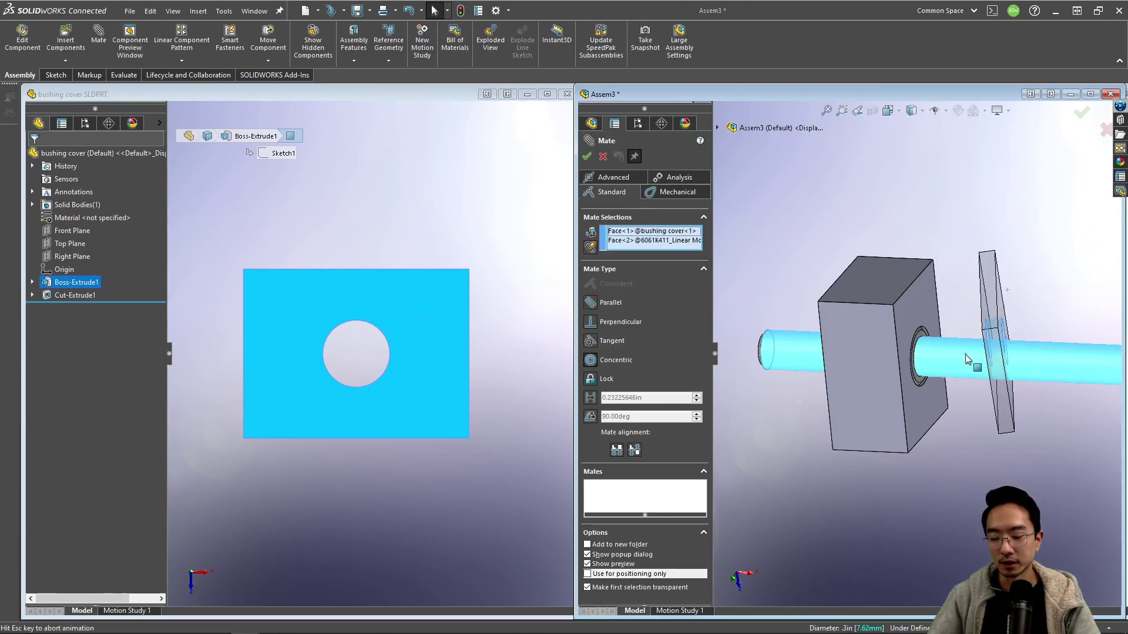
pyautogui.press('Return')
# Mate the cover's back face coincident, flush against the block's end face
pyautogui.moveTo(964, 354); pyautogui.dragTo(963, 329, button='middle')
pyautogui.scroll(-3, 963, 324)
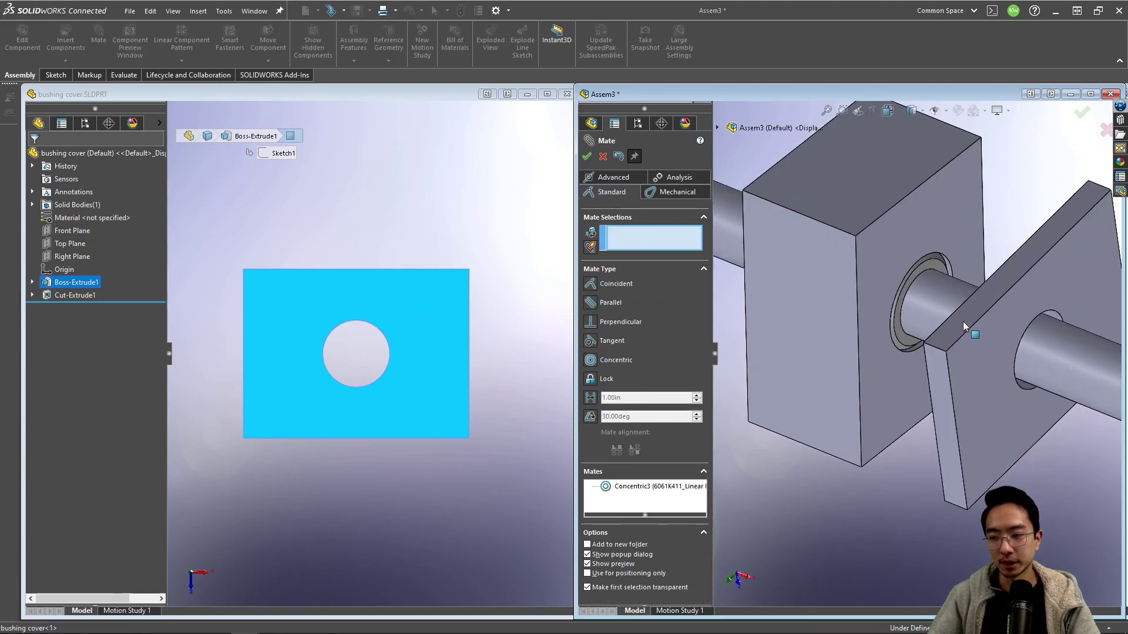
pyautogui.click(963, 321)
pyautogui.click(820, 329)
pyautogui.press('Return')
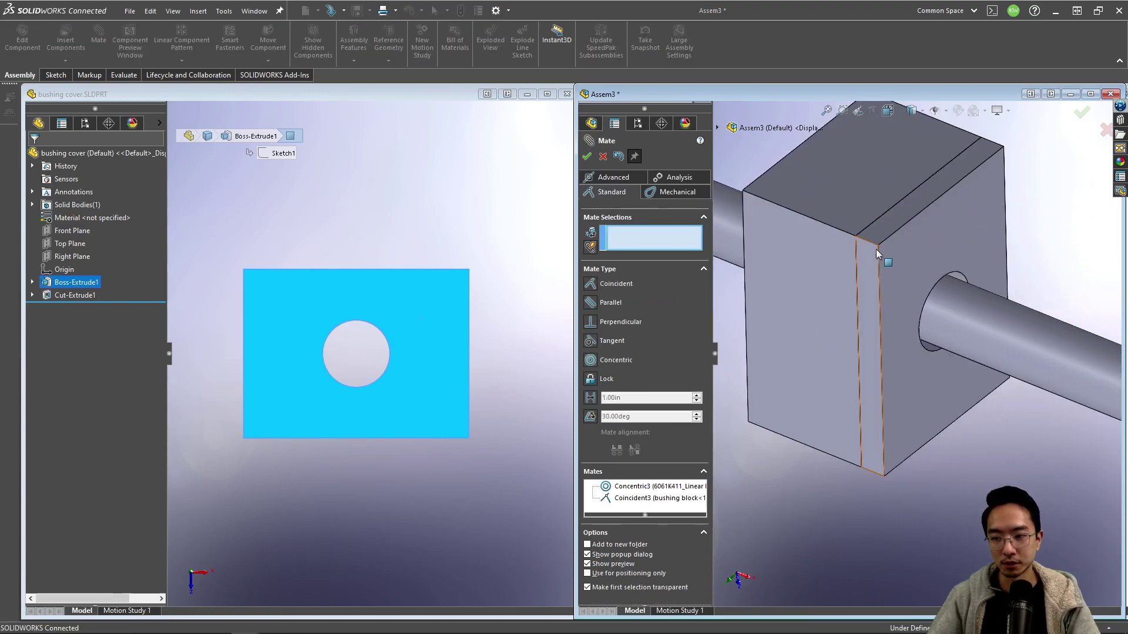
pyautogui.click(878, 236)
pyautogui.click(842, 206)
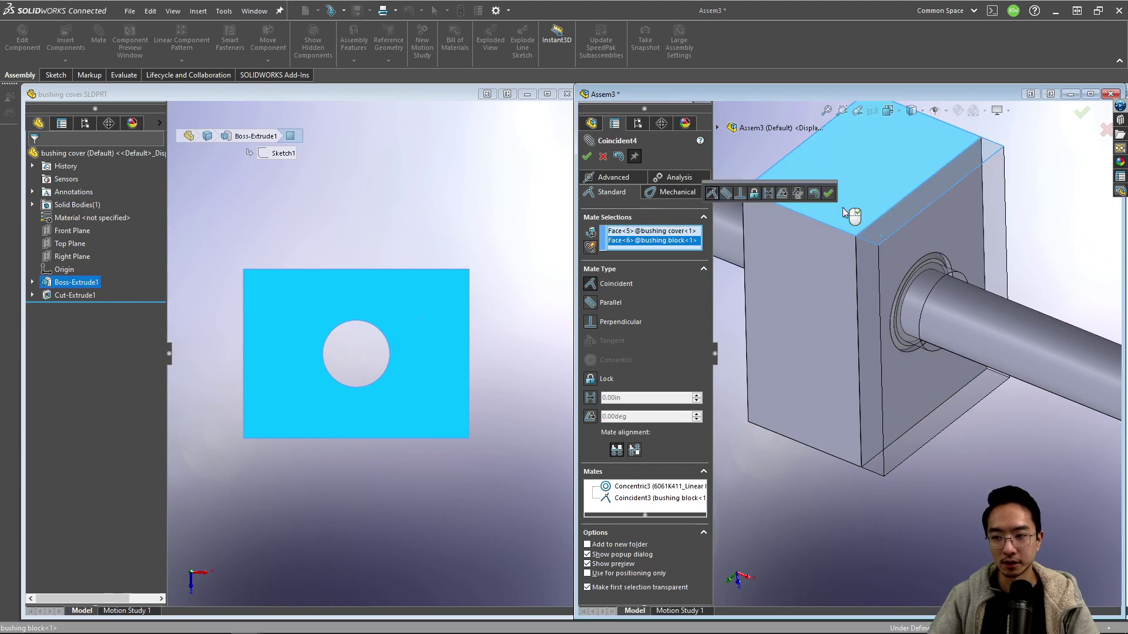
pyautogui.press('Escape')
# Align a side face of the cover coincident with the matching block face
pyautogui.click(975, 276)
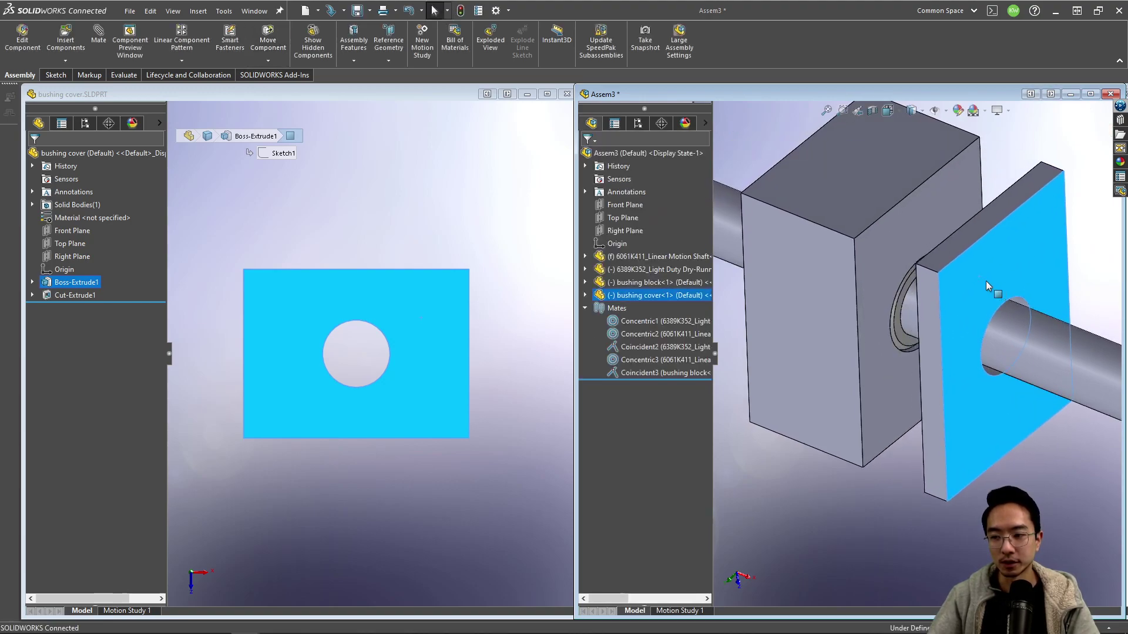
pyautogui.click(888, 277)
pyautogui.press('s')
pyautogui.click(1048, 210)
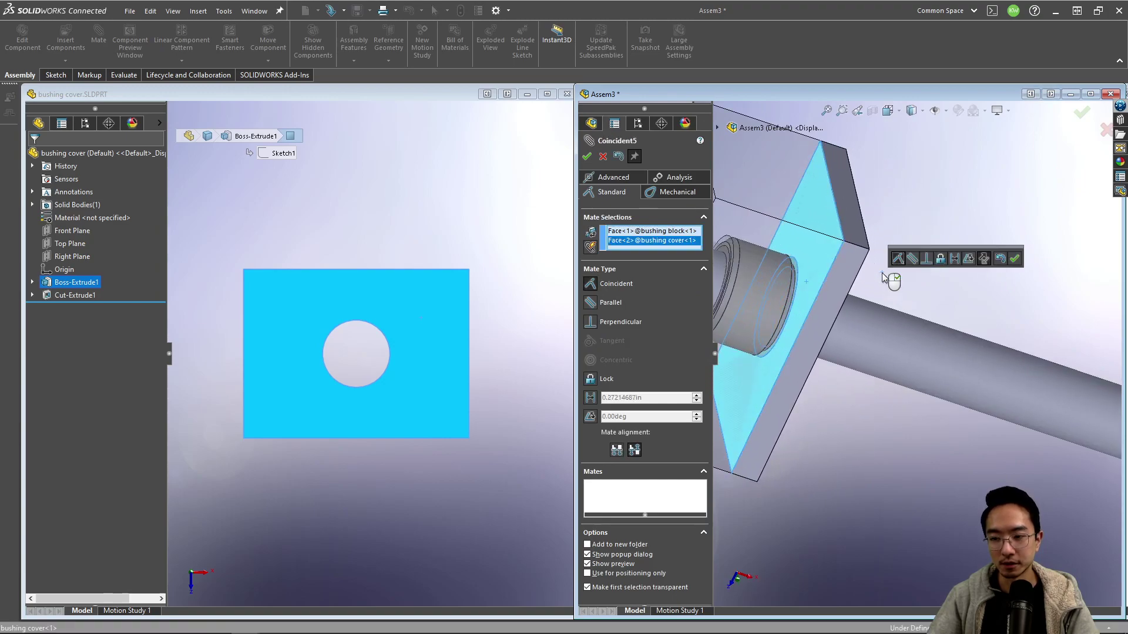
pyautogui.click(1002, 254)
pyautogui.click(1081, 115)
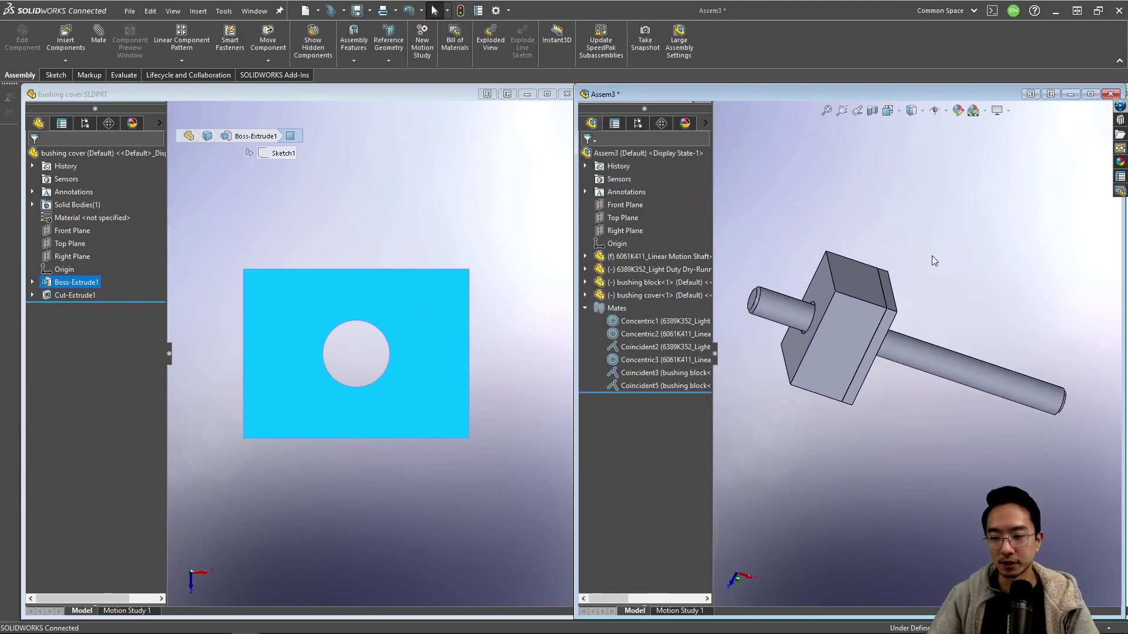
# Section the assembly through the block's top face with the plane at -0.45 in
pyautogui.click(833, 304)
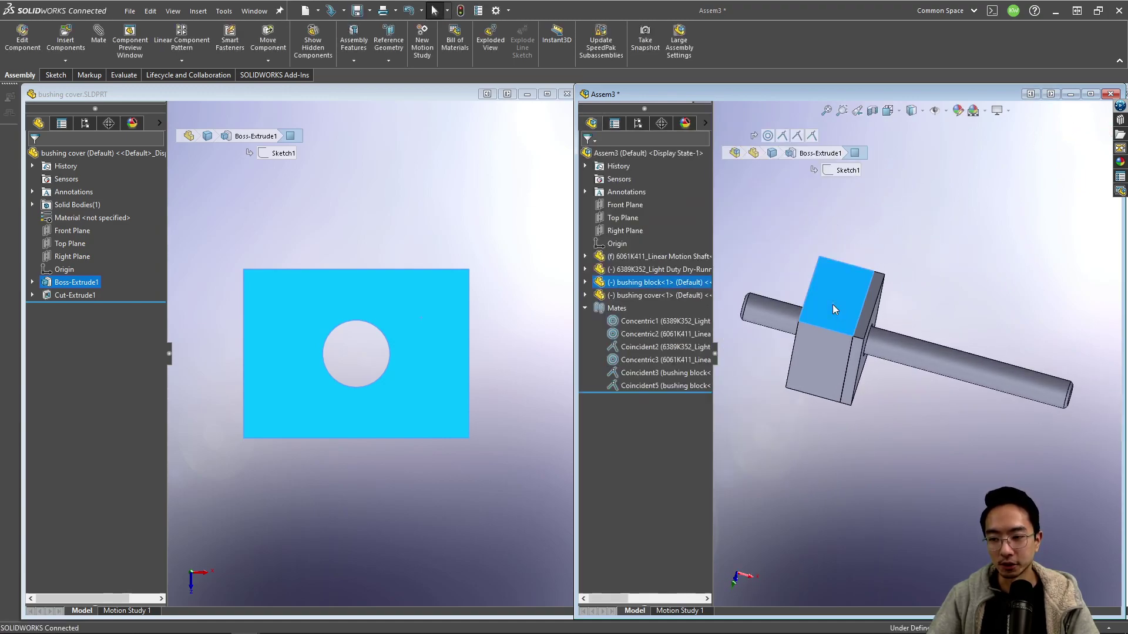
pyautogui.click(872, 111)
pyautogui.click(1083, 115)
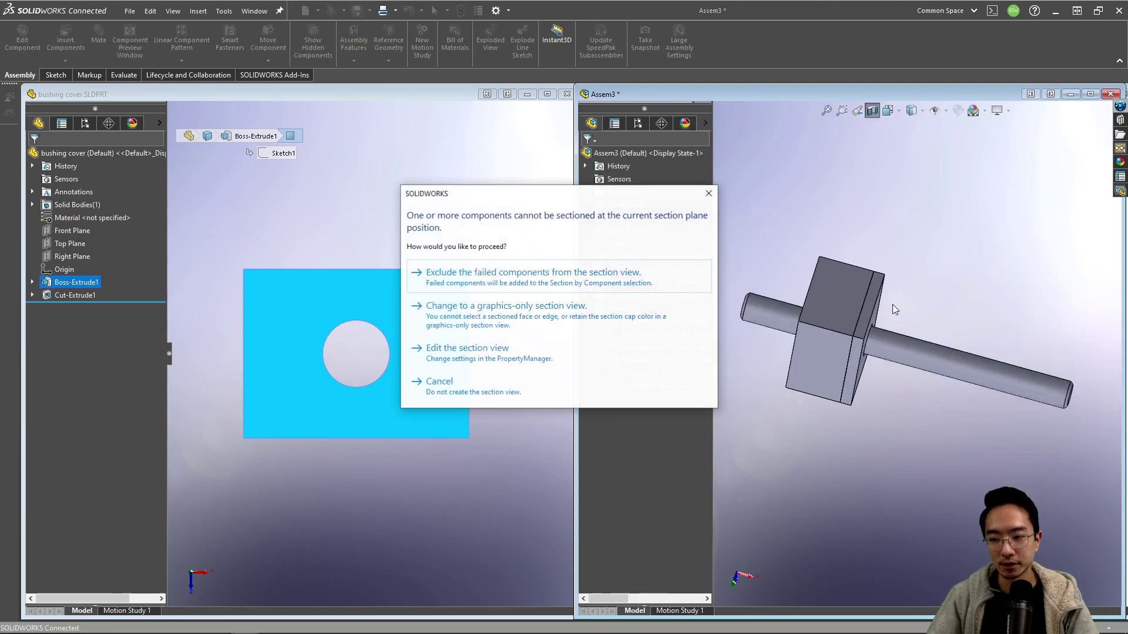
pyautogui.click(488, 275)
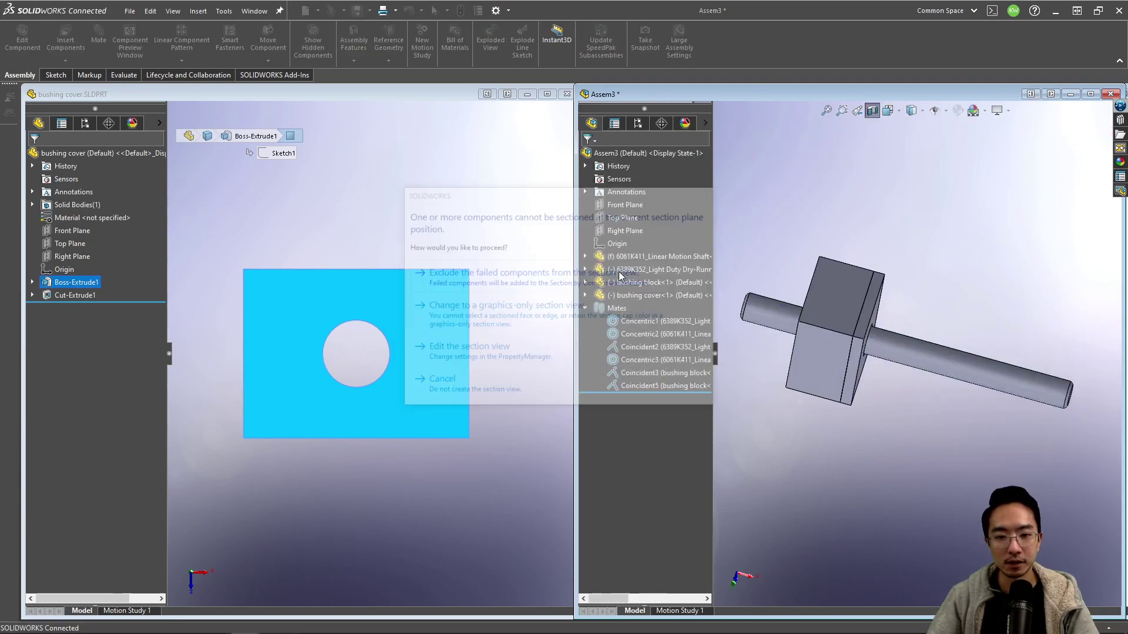
pyautogui.click(873, 111)
pyautogui.click(1084, 116)
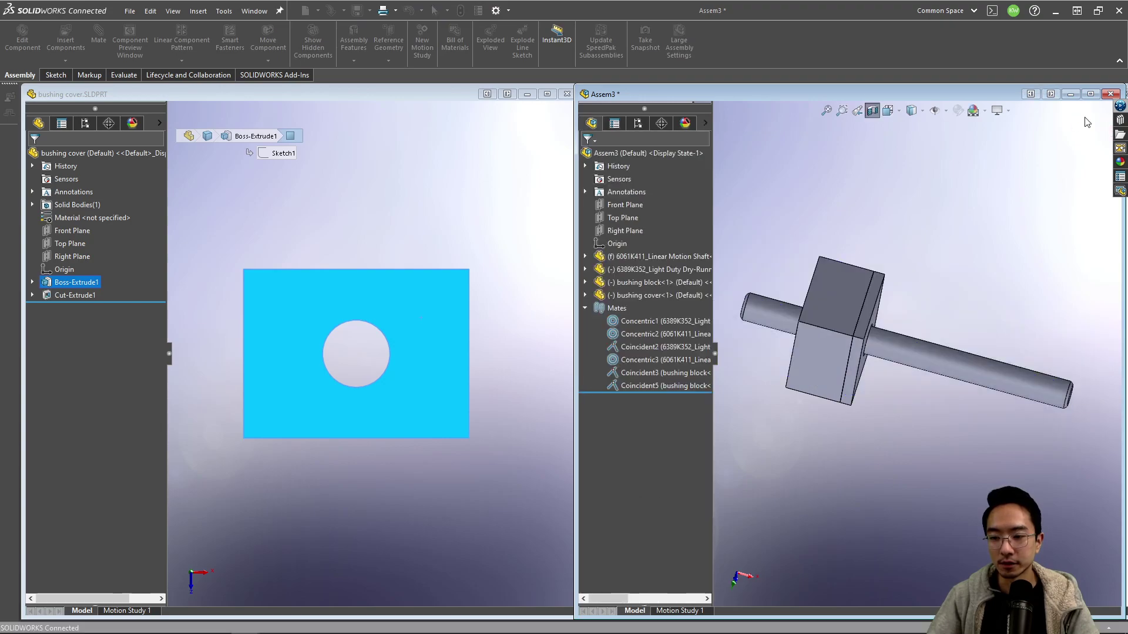
pyautogui.click(631, 265)
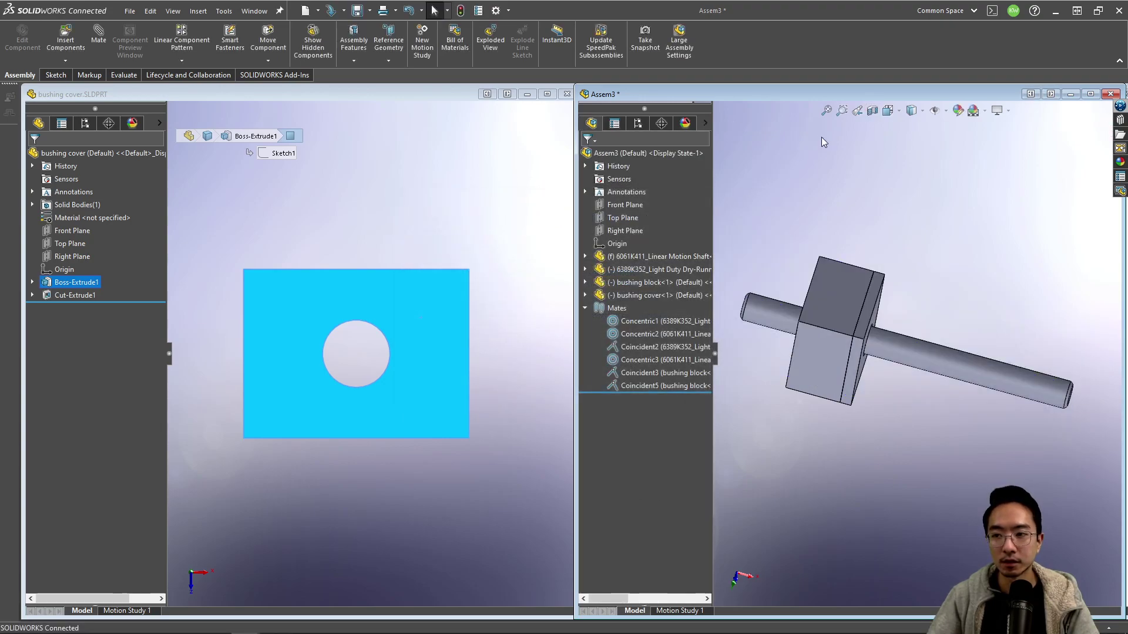
pyautogui.click(872, 111)
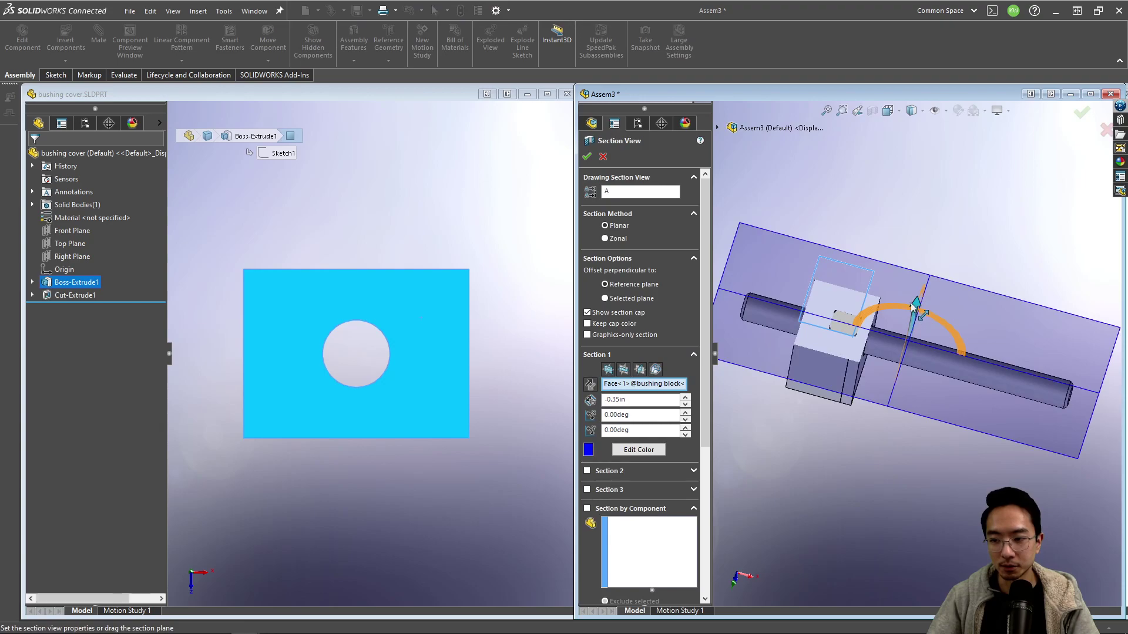
pyautogui.moveTo(913, 306); pyautogui.dragTo(911, 313)
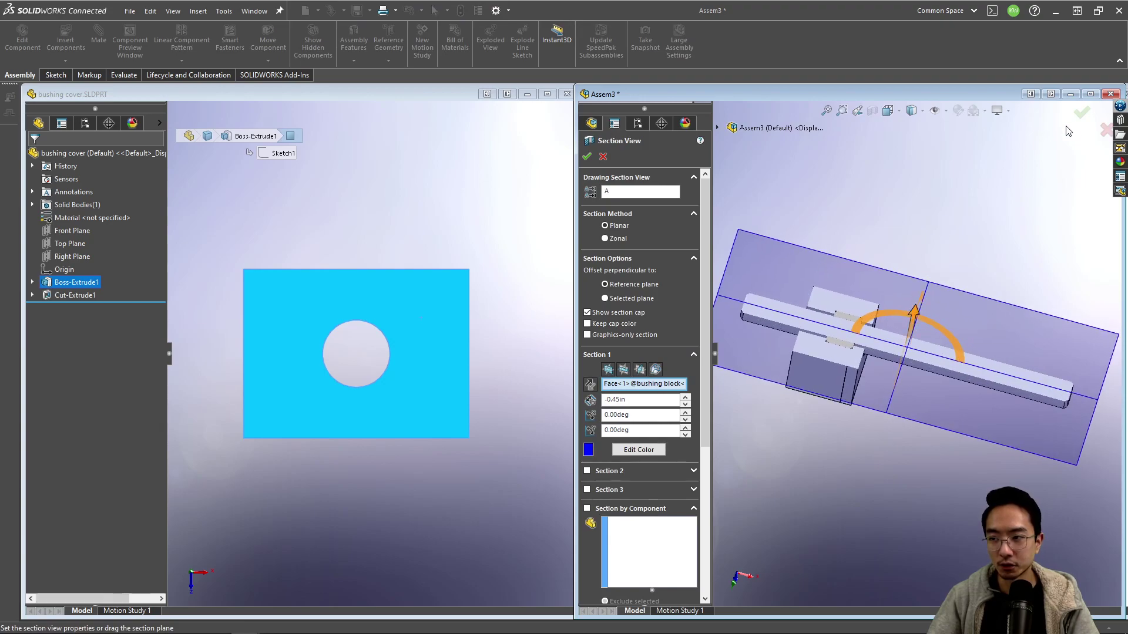
pyautogui.click(1081, 112)
# Maximize the window and orbit the sectioned model to inspect the cut bushing
pyautogui.click(1091, 94)
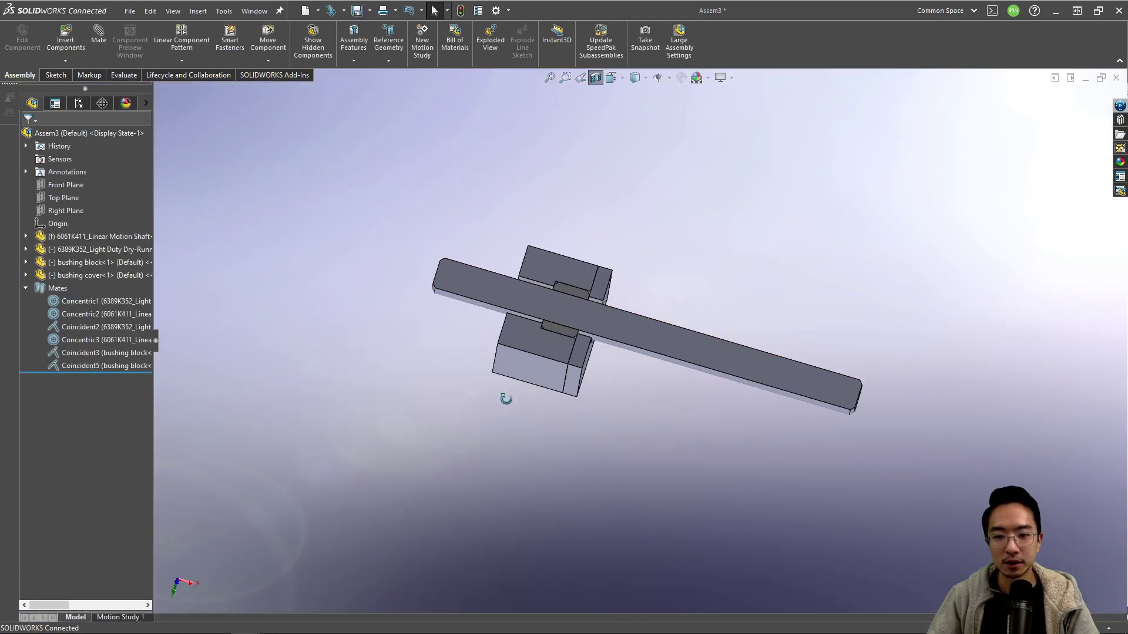
pyautogui.scroll(-5, 567, 277)
pyautogui.scroll(4, 567, 278)
pyautogui.moveTo(618, 156); pyautogui.dragTo(579, 157, button='middle')
pyautogui.scroll(-5, 675, 418)
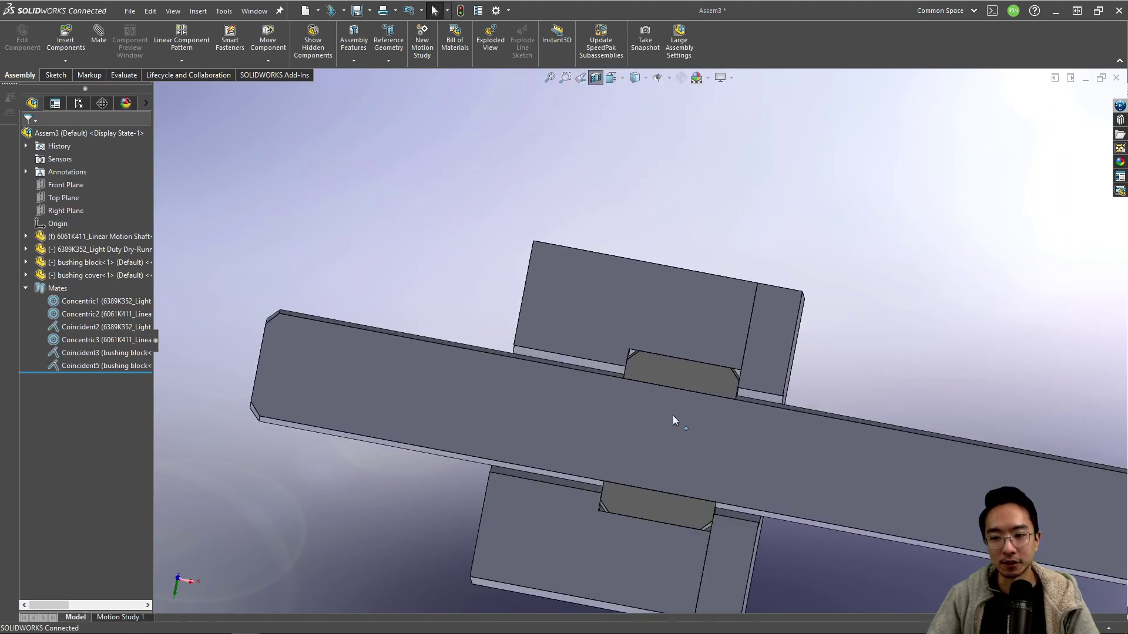
pyautogui.moveTo(697, 369); pyautogui.dragTo(790, 345, button='middle')
pyautogui.click(764, 334)
pyautogui.click(661, 327)
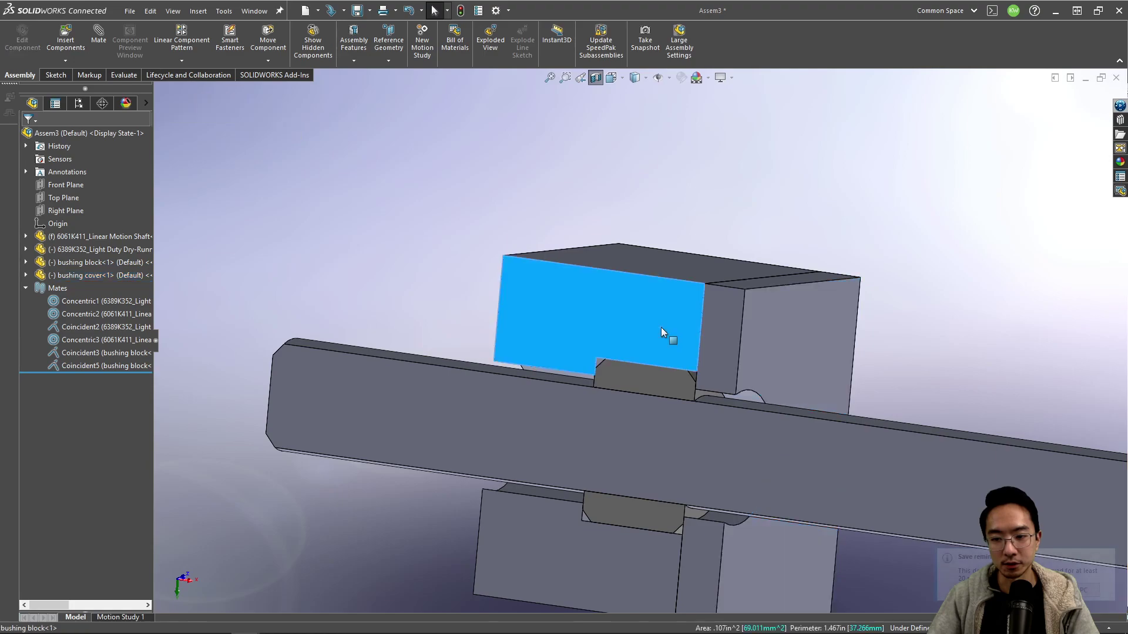
pyautogui.scroll(3, 668, 376)
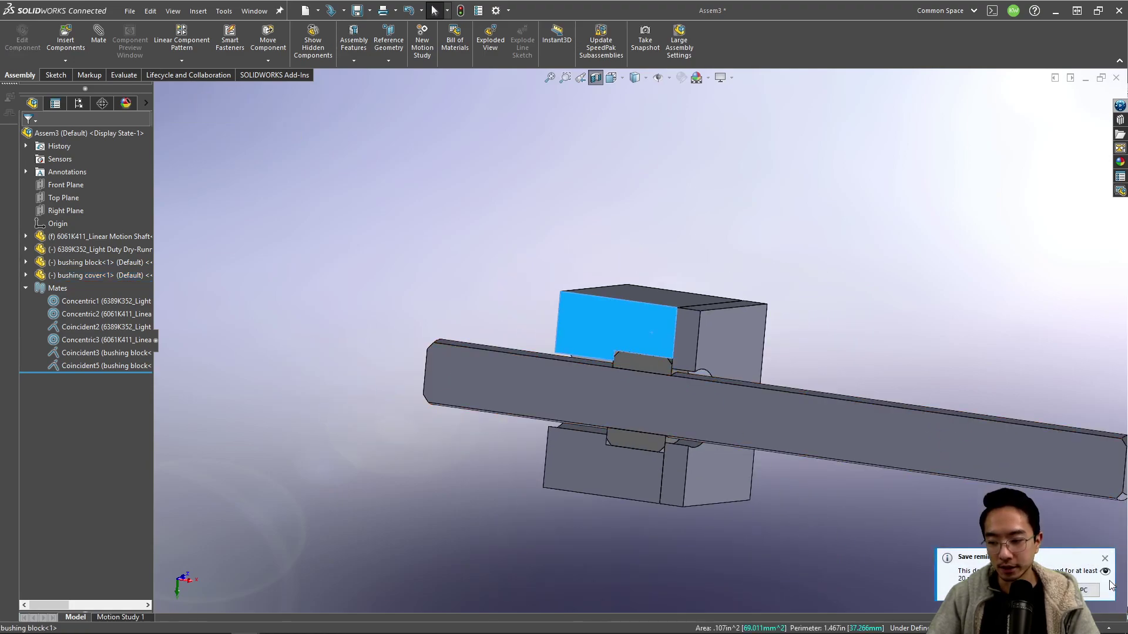
# Rotate the block and cover around the shaft, then restore the previous isometric view
pyautogui.moveTo(828, 498); pyautogui.dragTo(676, 365, button='middle')
pyautogui.click(639, 259)
pyautogui.moveTo(627, 270); pyautogui.dragTo(711, 267)
pyautogui.moveTo(748, 362); pyautogui.dragTo(745, 311, button='middle')
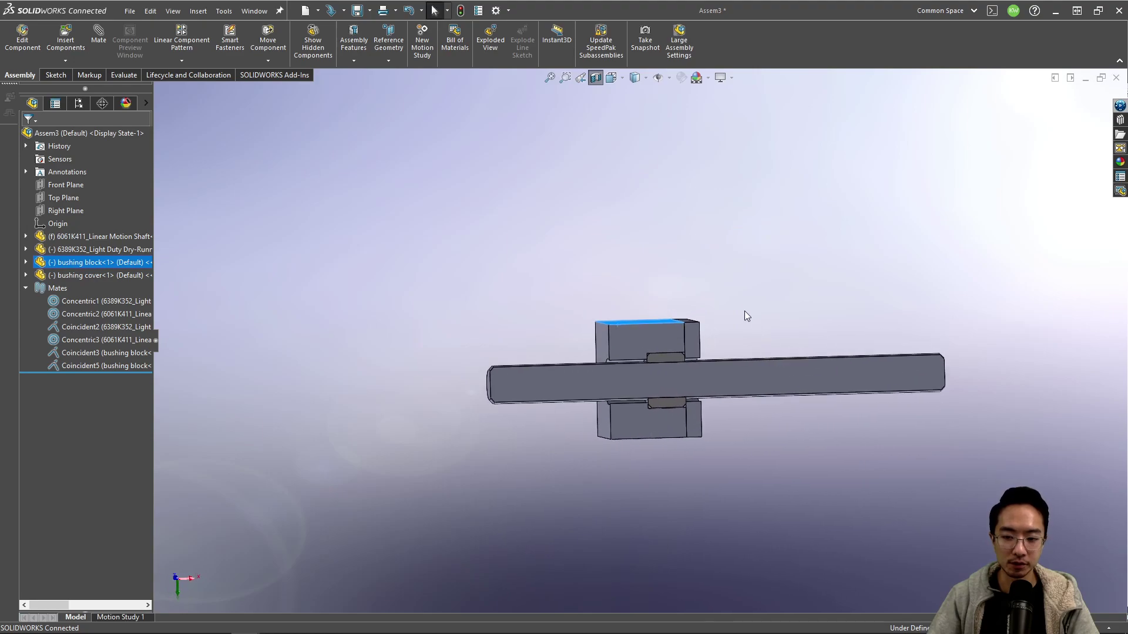
pyautogui.click(596, 79)
pyautogui.scroll(-5, 680, 340)
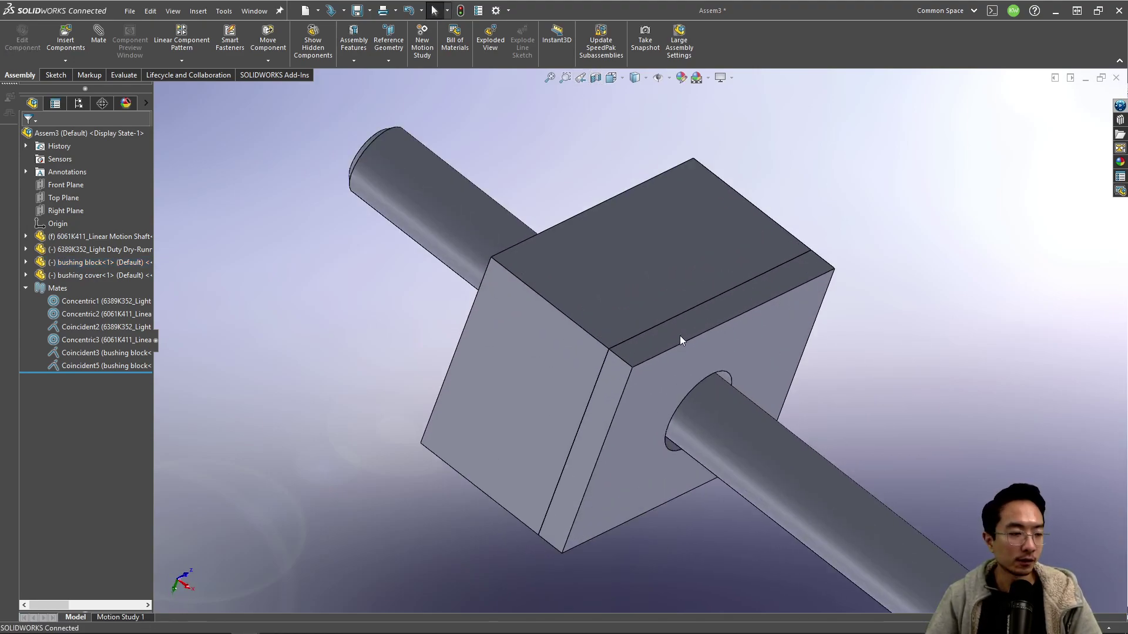